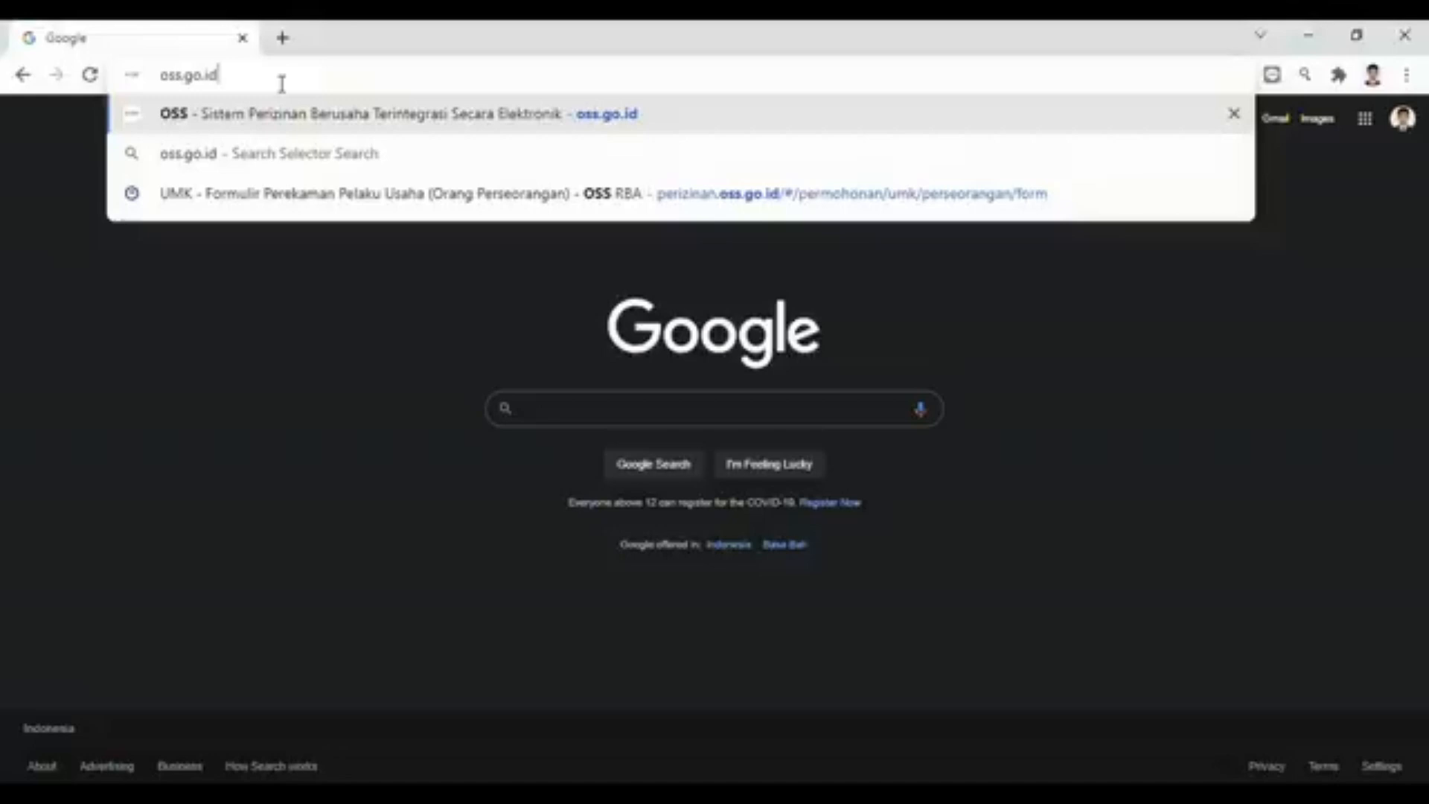
Open the oss.go.id website and go to its login page for existing account holders.
{"action": "key", "text": "Return"}
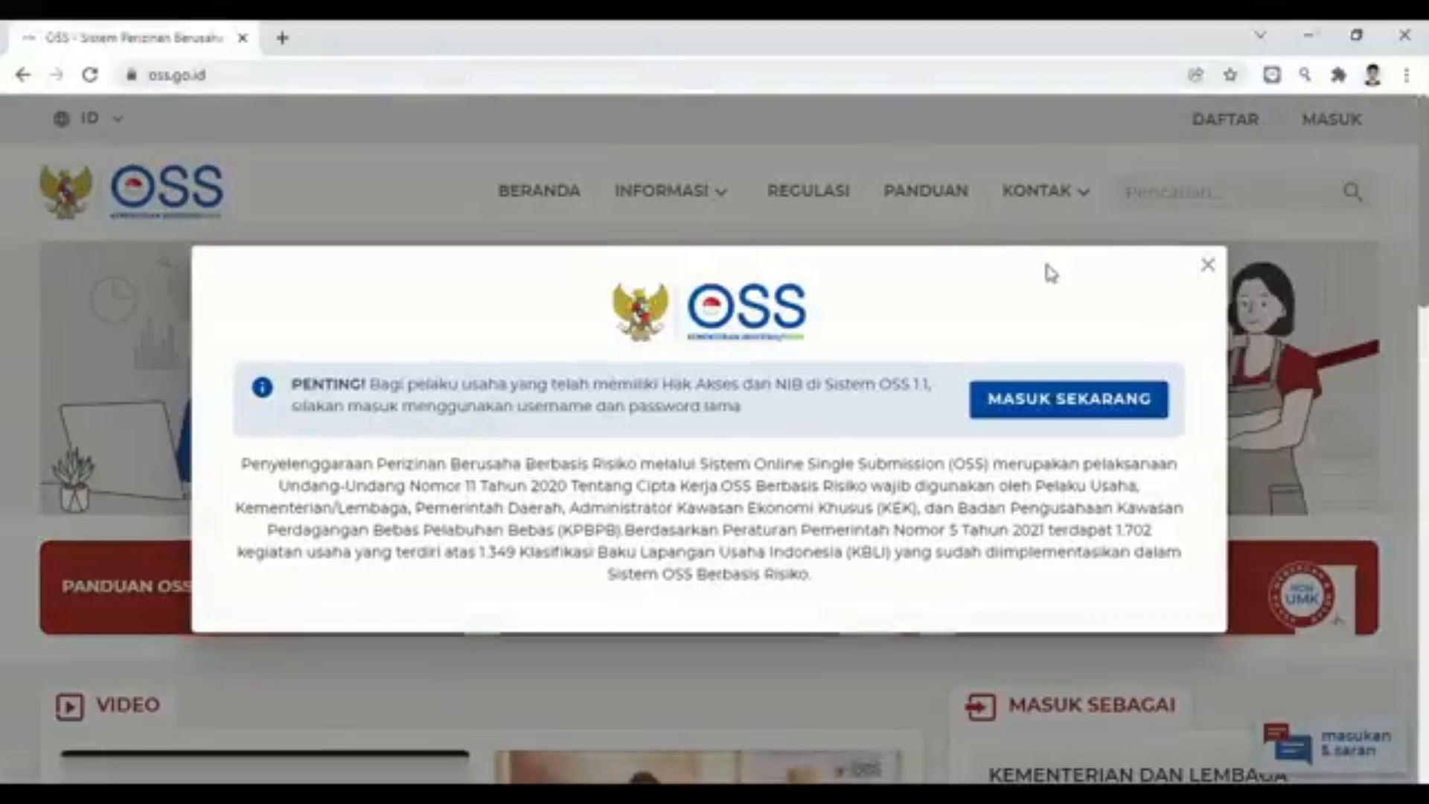
{"action": "left_click", "coordinate": [1092, 402]}
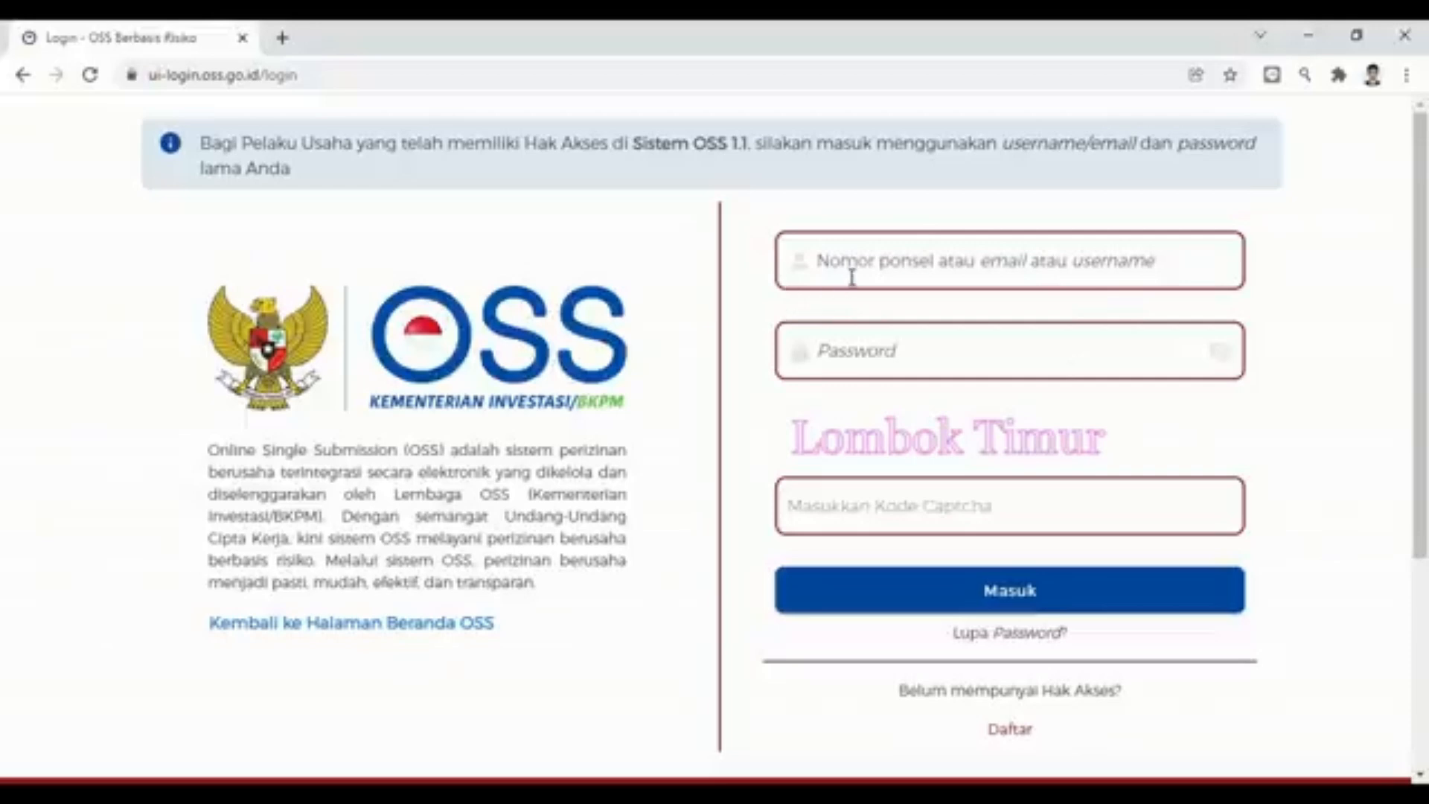
Sign in to the OSS account with the username, the account password and the captcha code.
{"action": "left_click", "coordinate": [852, 277]}
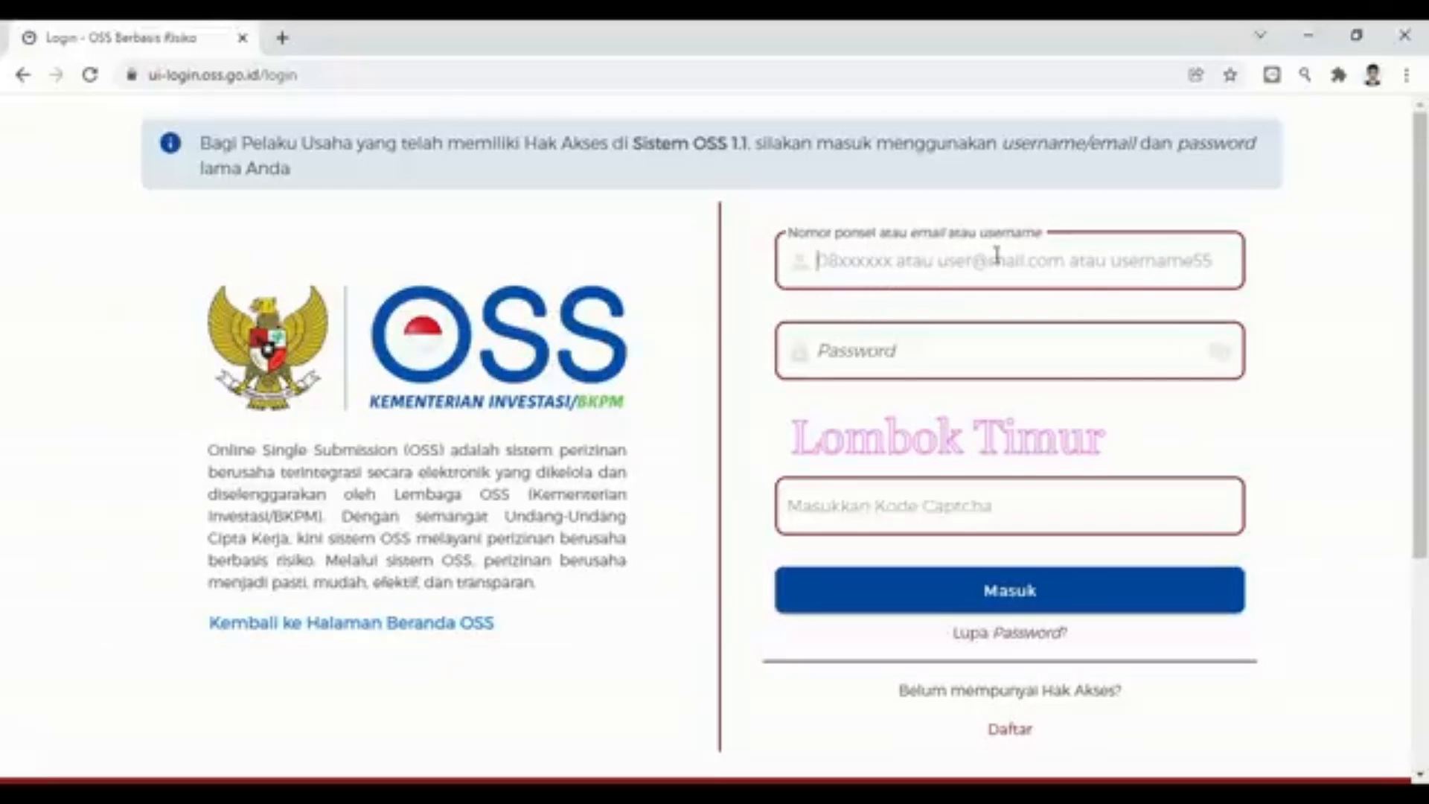
{"action": "left_click", "coordinate": [921, 365]}
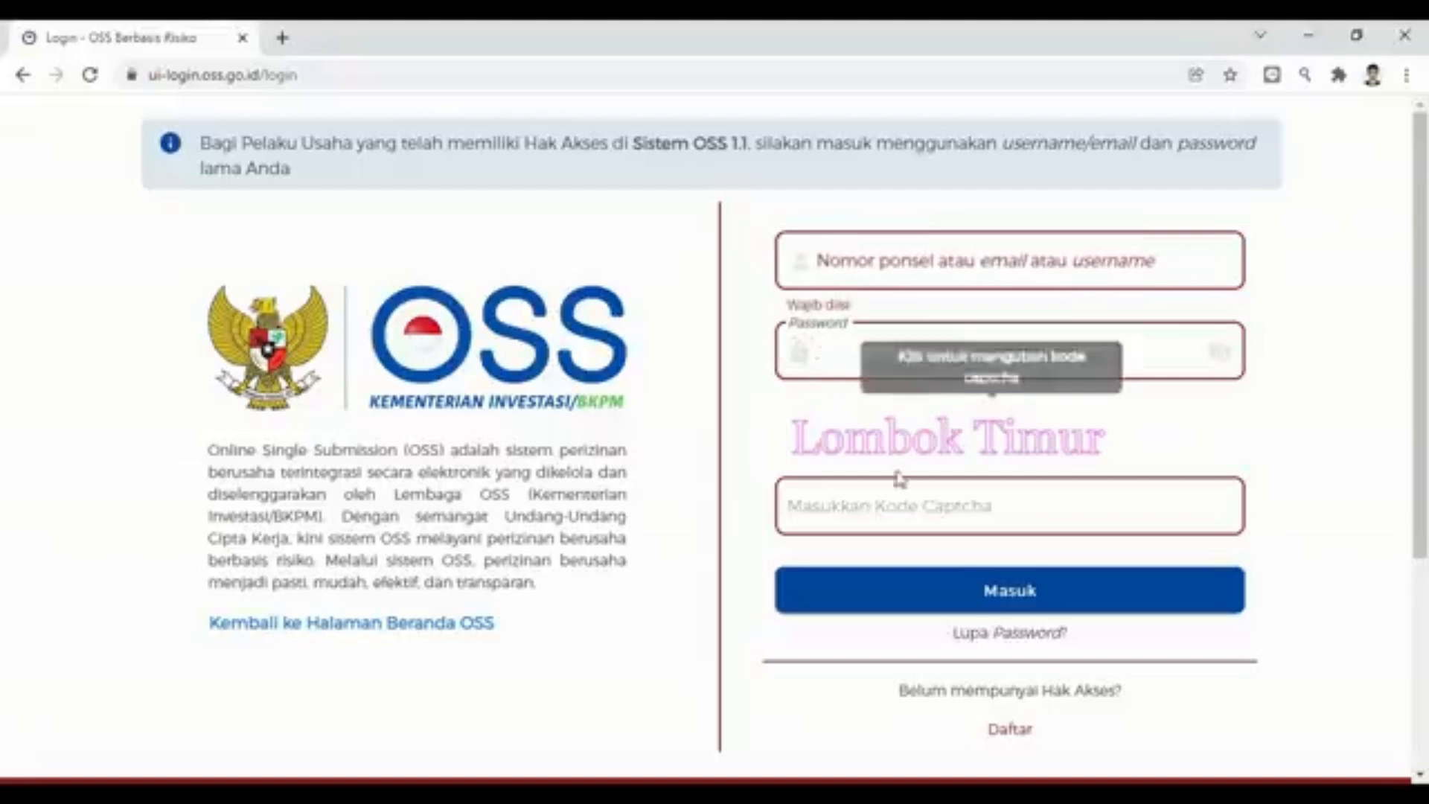
{"action": "left_click", "coordinate": [900, 511]}
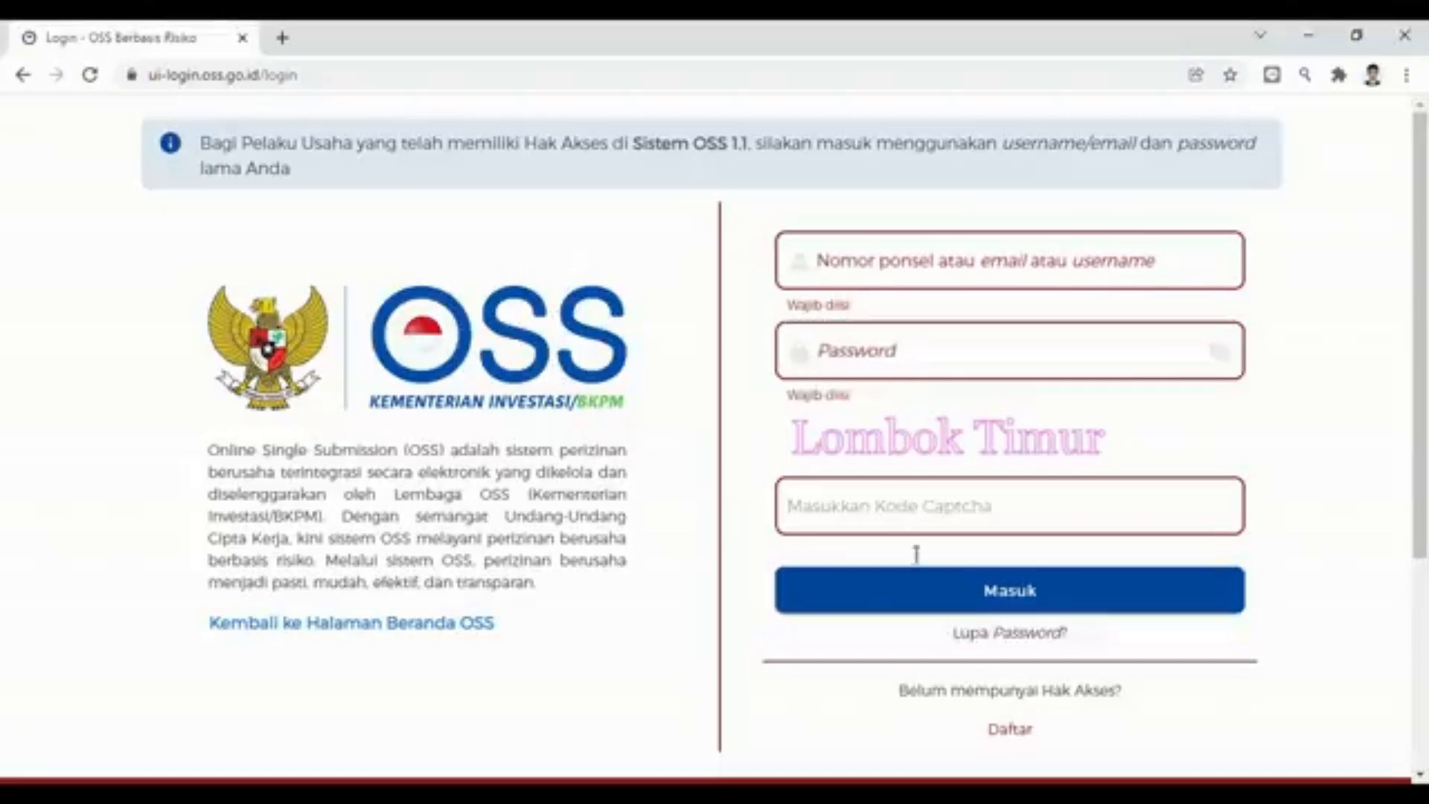
{"action": "left_click", "coordinate": [952, 596]}
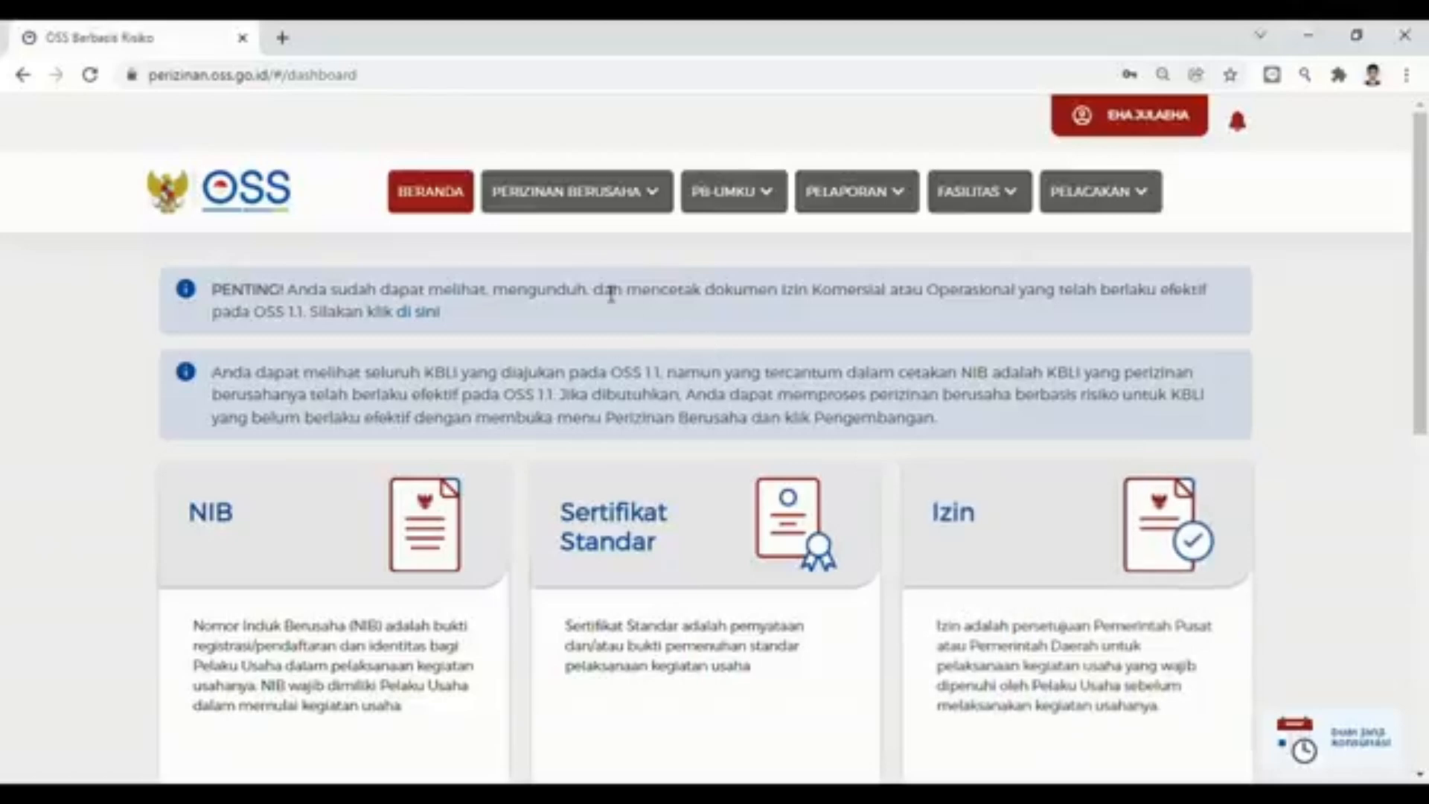
Open a new PB-UMKU application (Permohonan Baru) to list the registered business activities.
{"action": "left_click", "coordinate": [734, 213]}
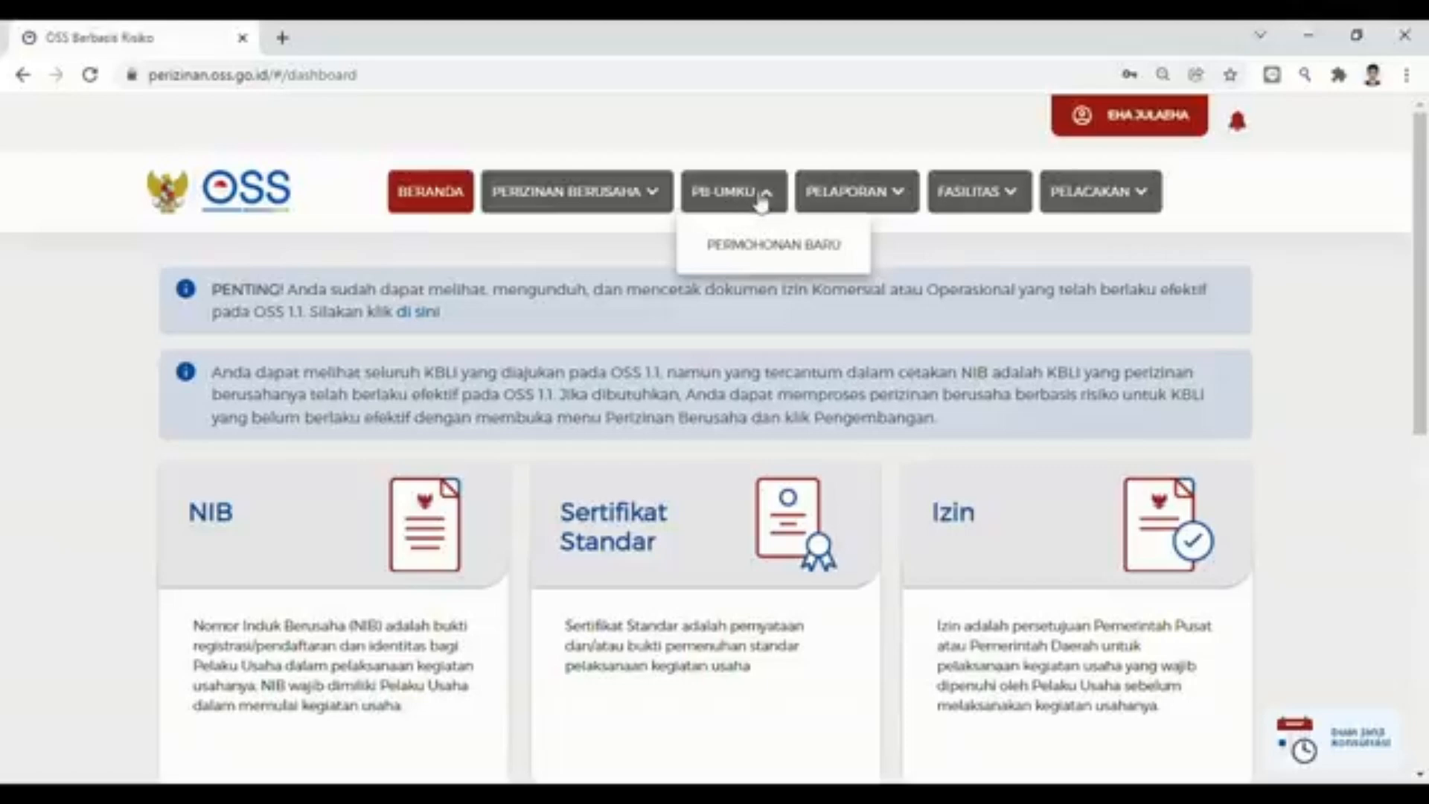
{"action": "left_click", "coordinate": [761, 202]}
{"action": "left_click", "coordinate": [760, 202]}
{"action": "left_click", "coordinate": [763, 257]}
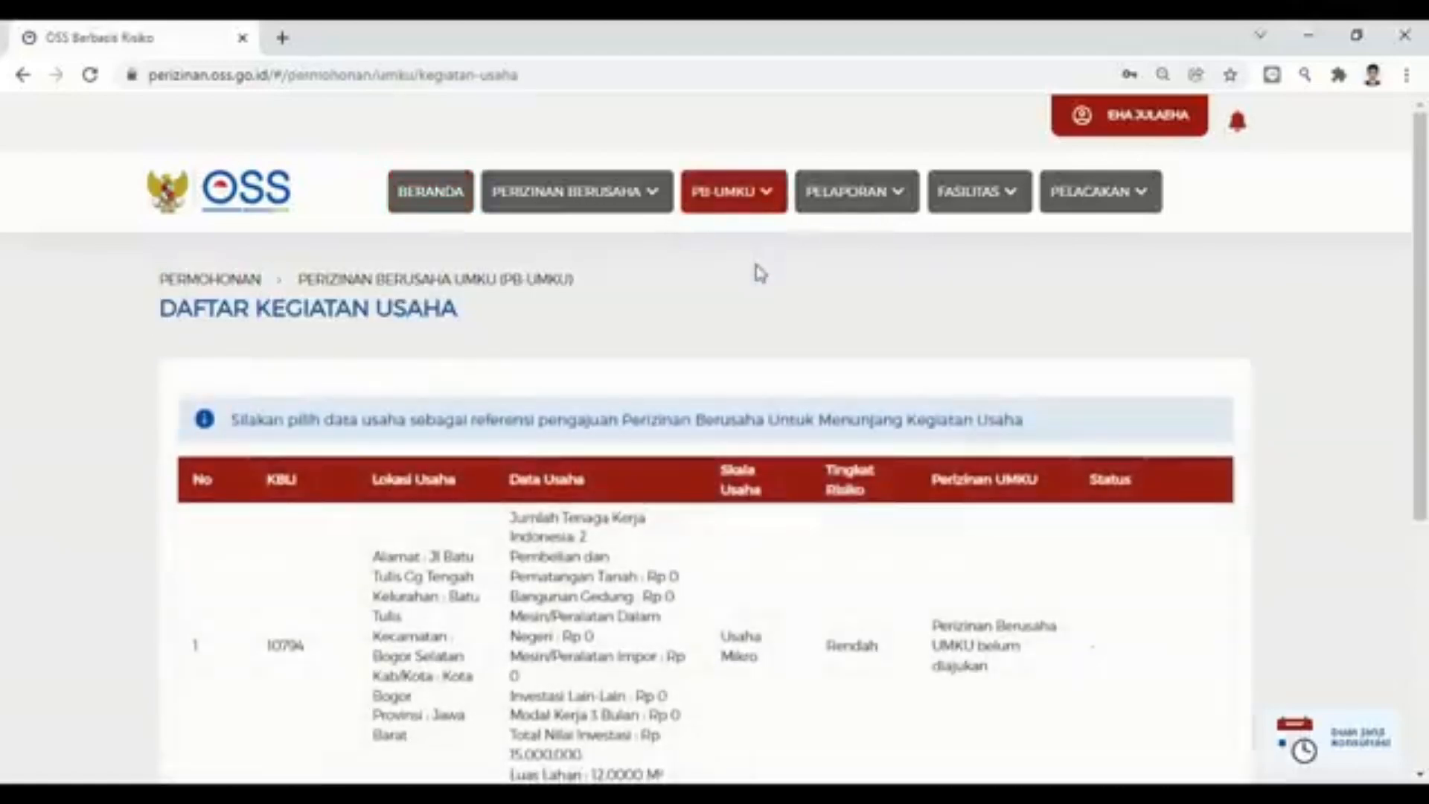
Process the UMKU licence for the KBLI 10794 business activity and start a new UMKU licence submission.
{"action": "scroll", "coordinate": [763, 351], "scroll_direction": "down", "scroll_amount": 3}
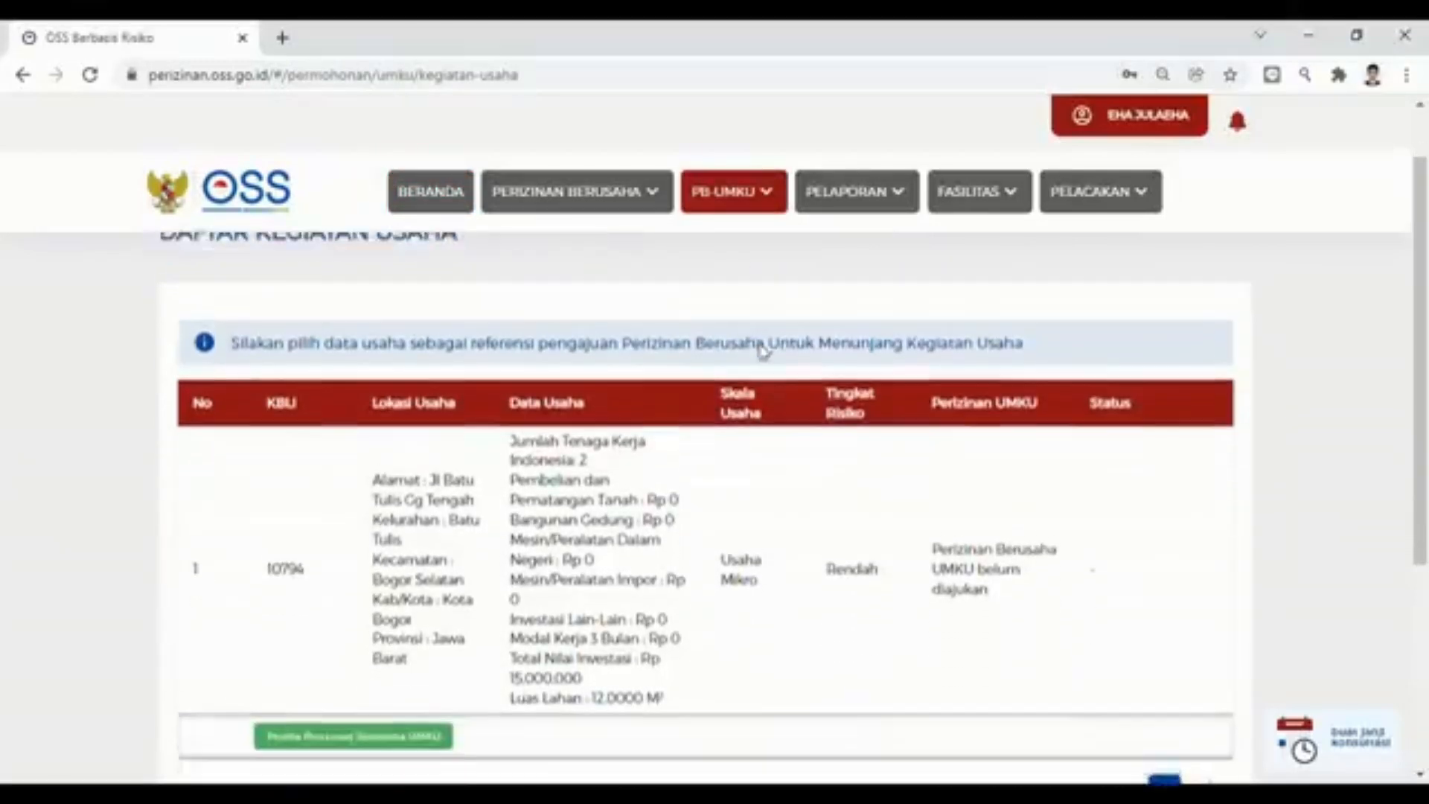
{"action": "scroll", "coordinate": [763, 351], "scroll_direction": "down", "scroll_amount": 1}
{"action": "scroll", "coordinate": [759, 350], "scroll_direction": "down", "scroll_amount": 1}
{"action": "scroll", "coordinate": [760, 351], "scroll_direction": "up", "scroll_amount": 1}
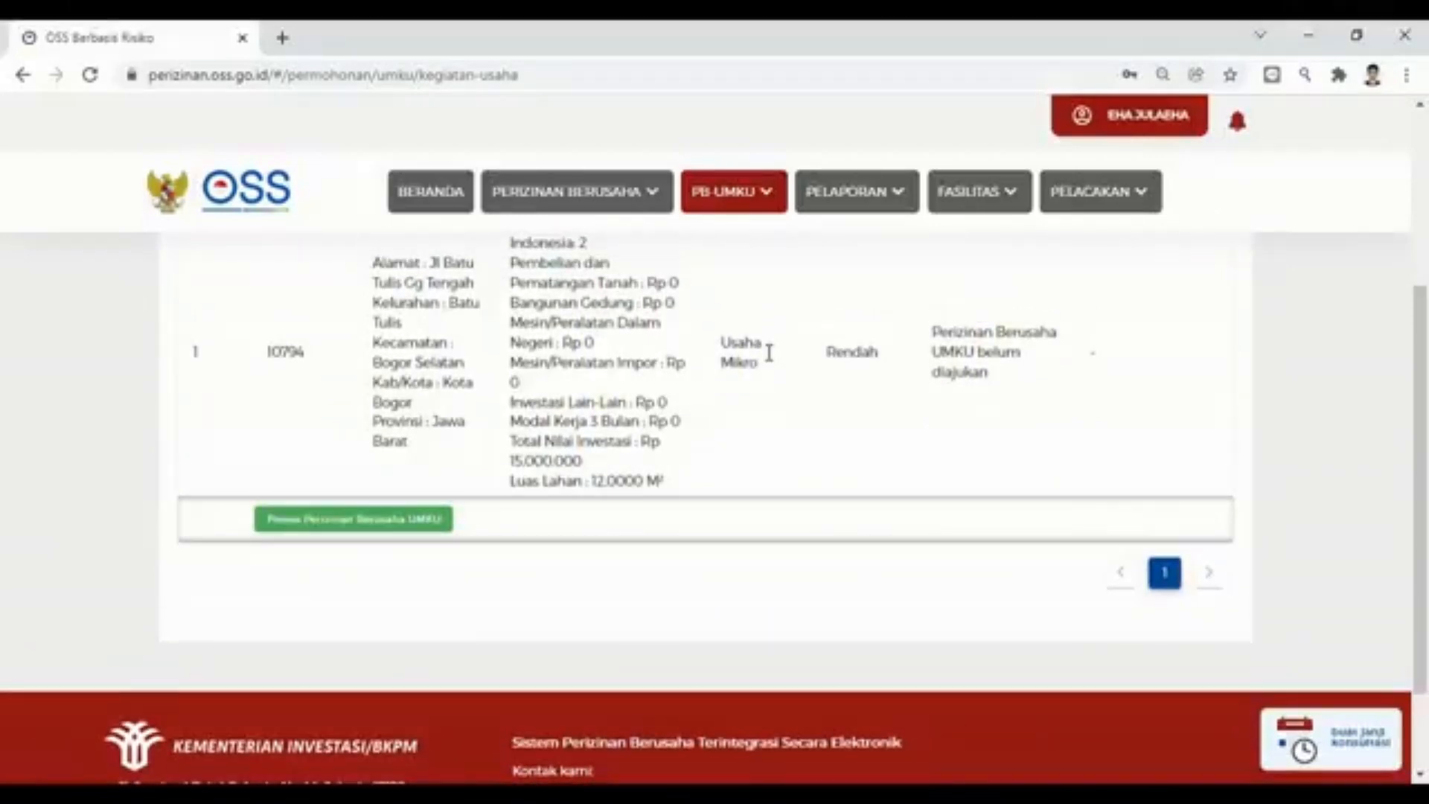
{"action": "scroll", "coordinate": [763, 351], "scroll_direction": "up", "scroll_amount": 2}
{"action": "scroll", "coordinate": [763, 352], "scroll_direction": "up", "scroll_amount": 1}
{"action": "scroll", "coordinate": [761, 351], "scroll_direction": "down", "scroll_amount": 1}
{"action": "scroll", "coordinate": [760, 351], "scroll_direction": "up", "scroll_amount": 1}
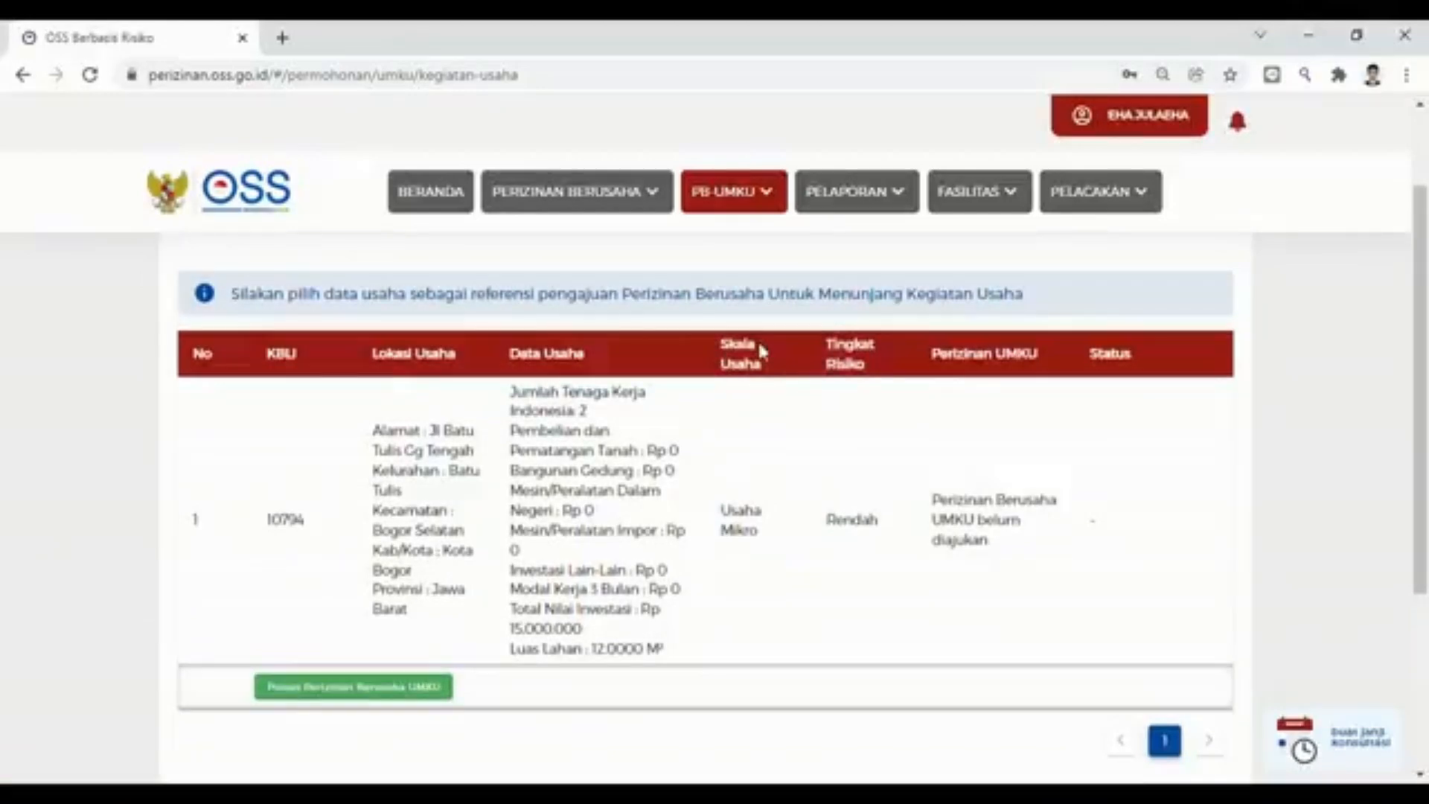
{"action": "left_click", "coordinate": [351, 700]}
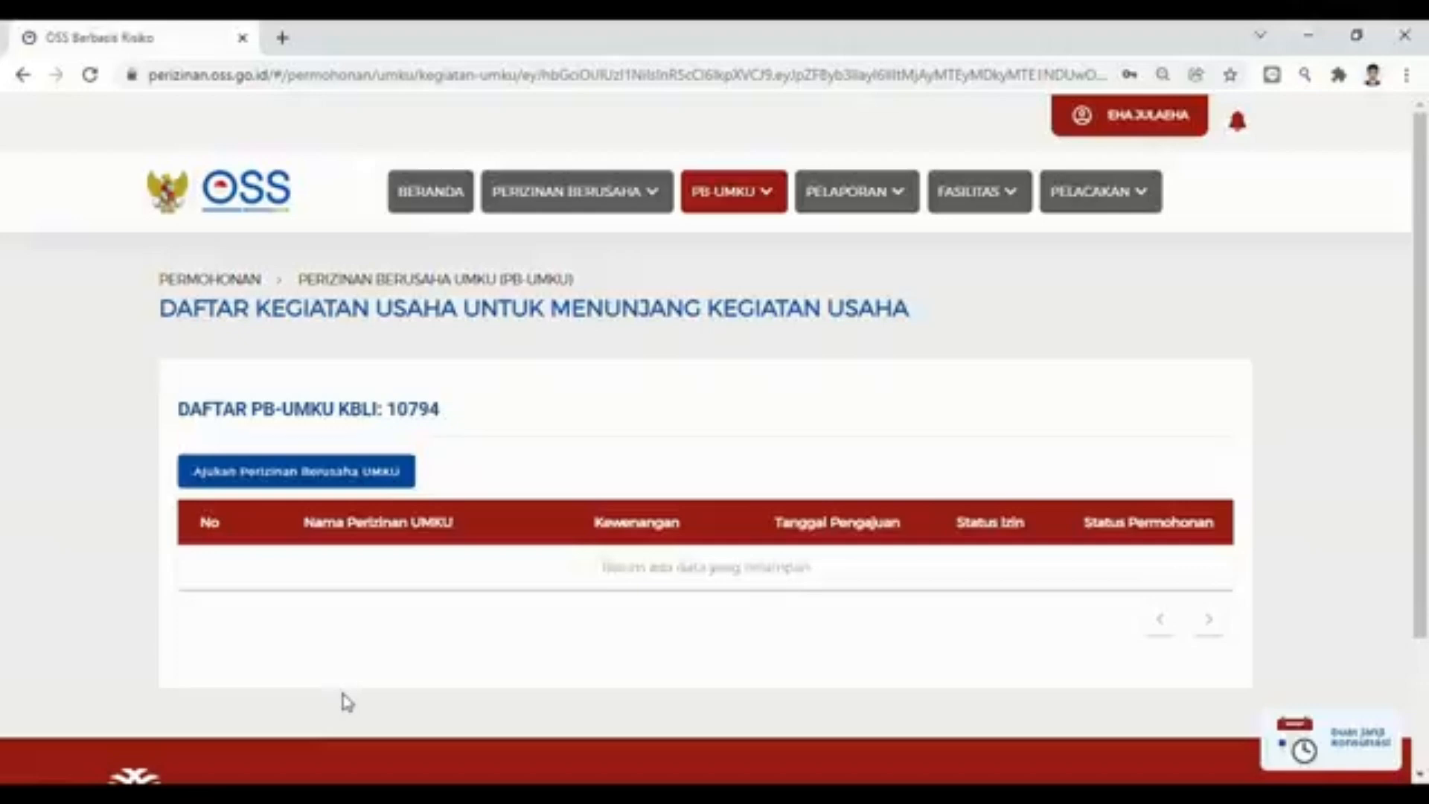
{"action": "scroll", "coordinate": [347, 701], "scroll_direction": "down", "scroll_amount": 1}
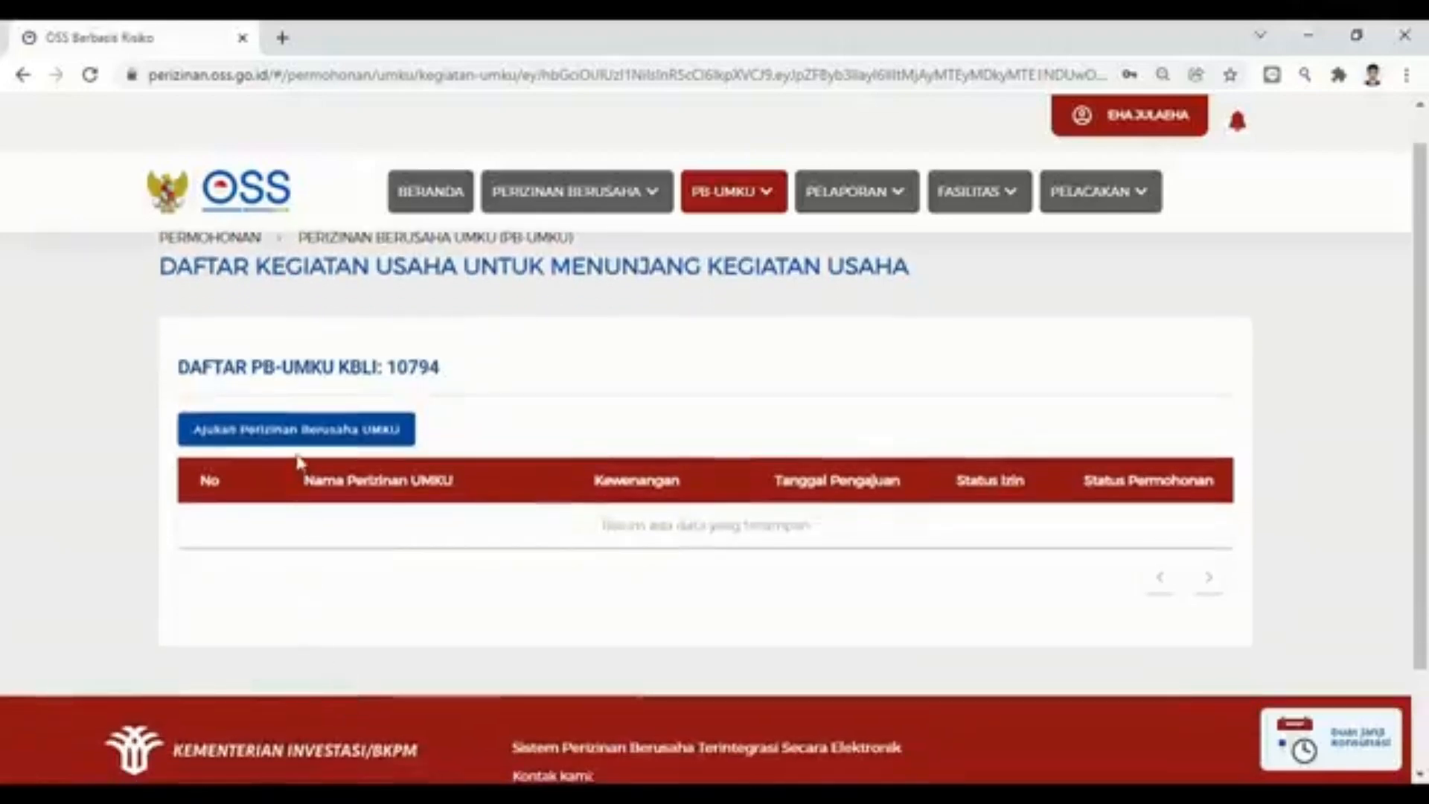
{"action": "left_click", "coordinate": [305, 430]}
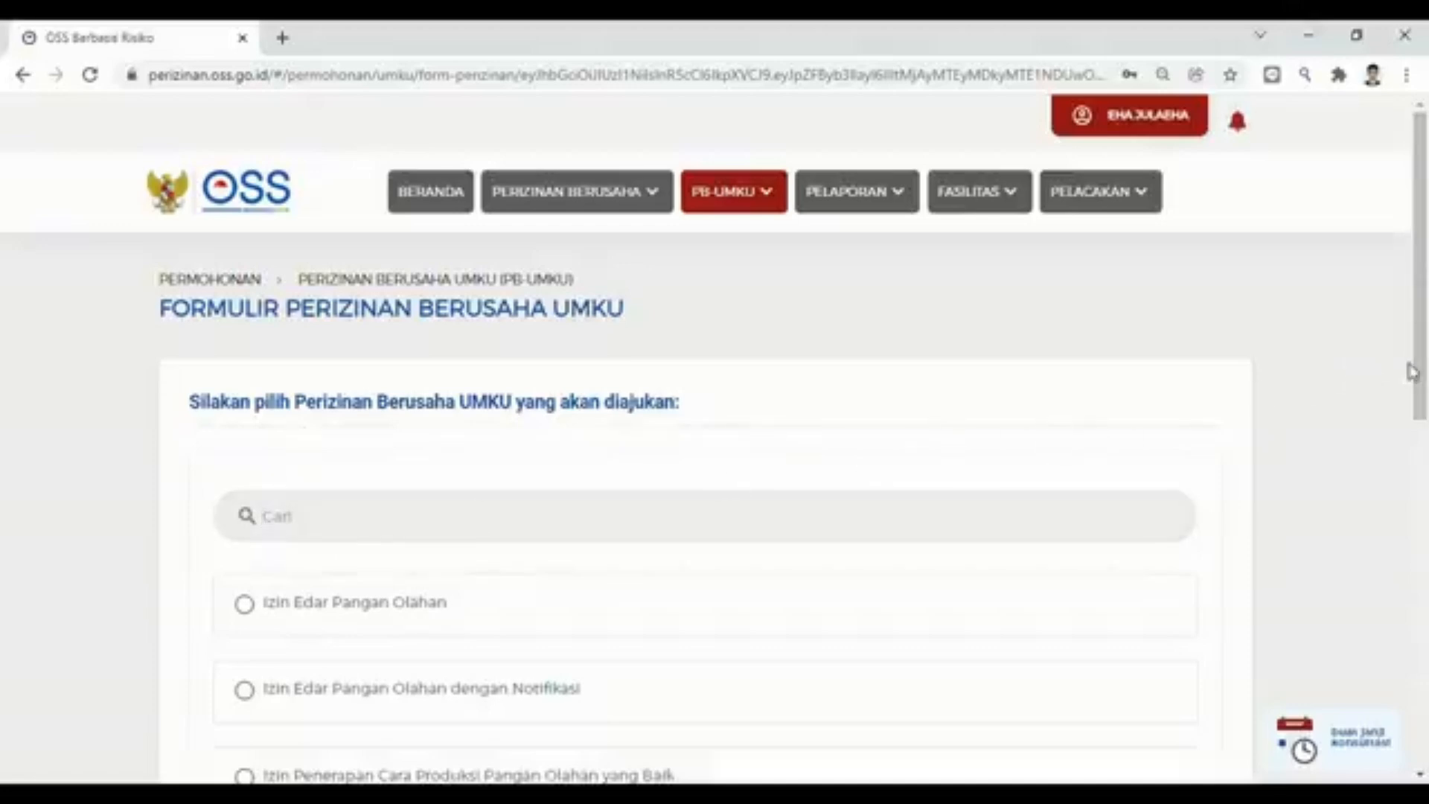
Search the list of available UMKU licences for "sppirt".
{"action": "left_click_drag", "start_coordinate": [1424, 369], "coordinate": [1394, 564]}
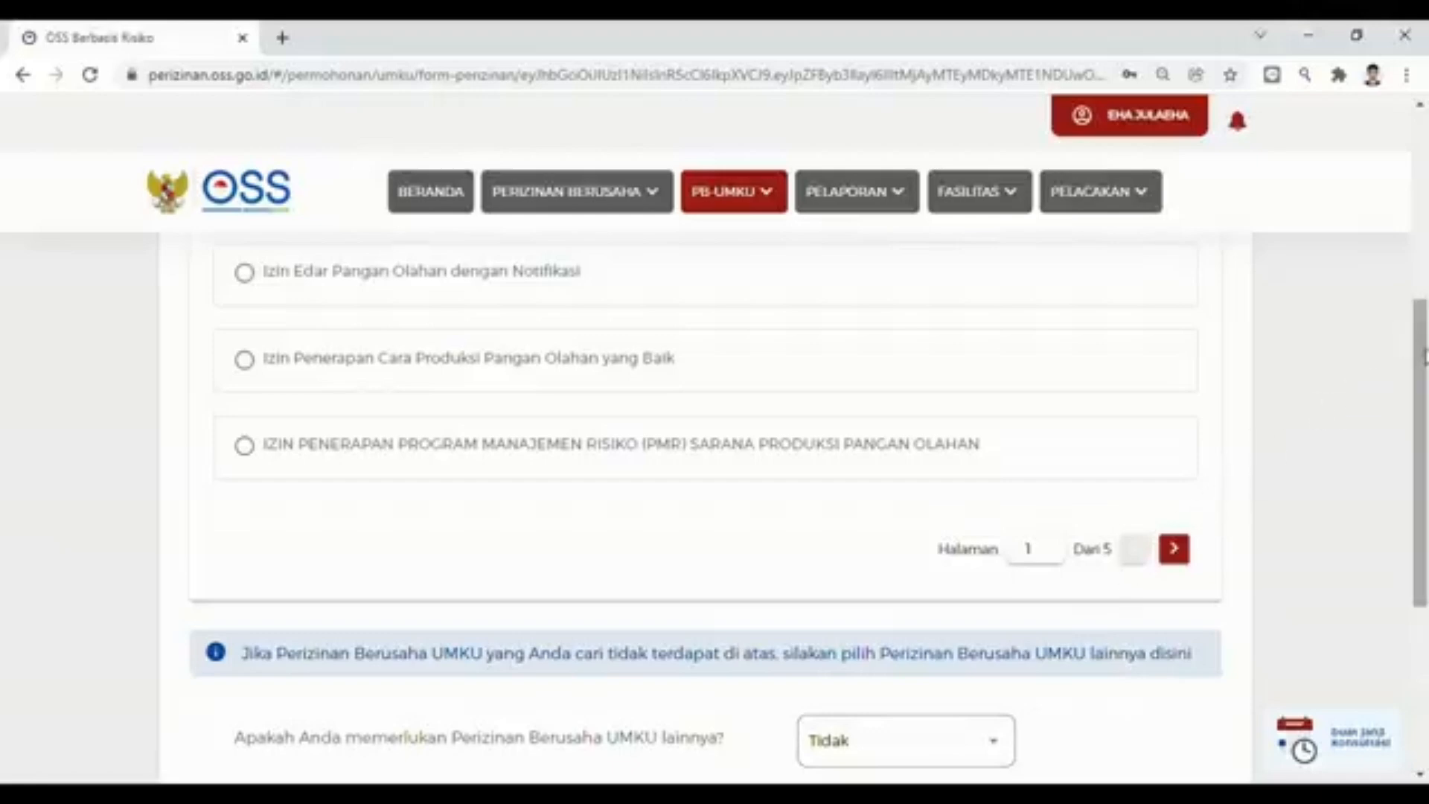
{"action": "left_click_drag", "start_coordinate": [1424, 356], "coordinate": [1424, 261]}
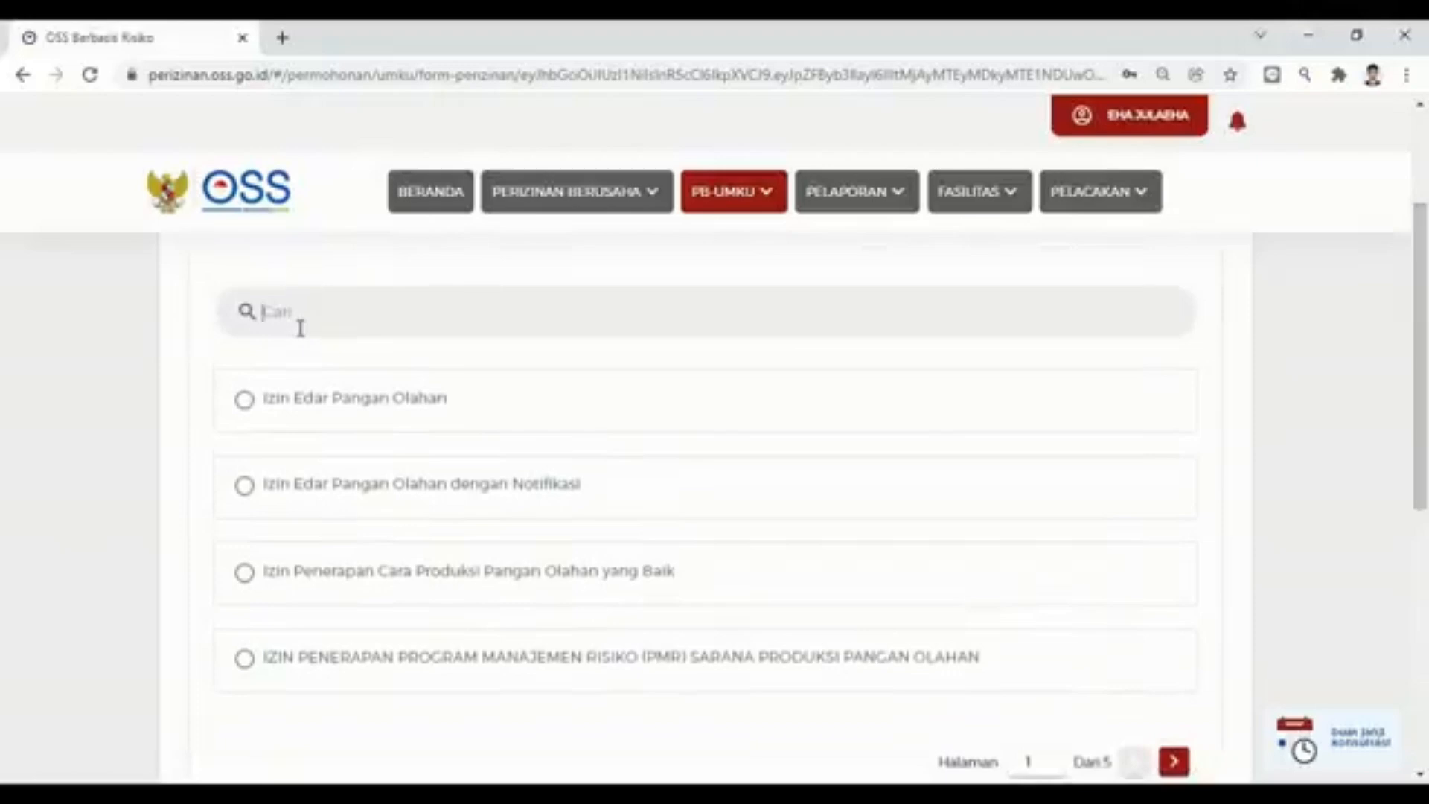
{"action": "type", "text": "spp"}
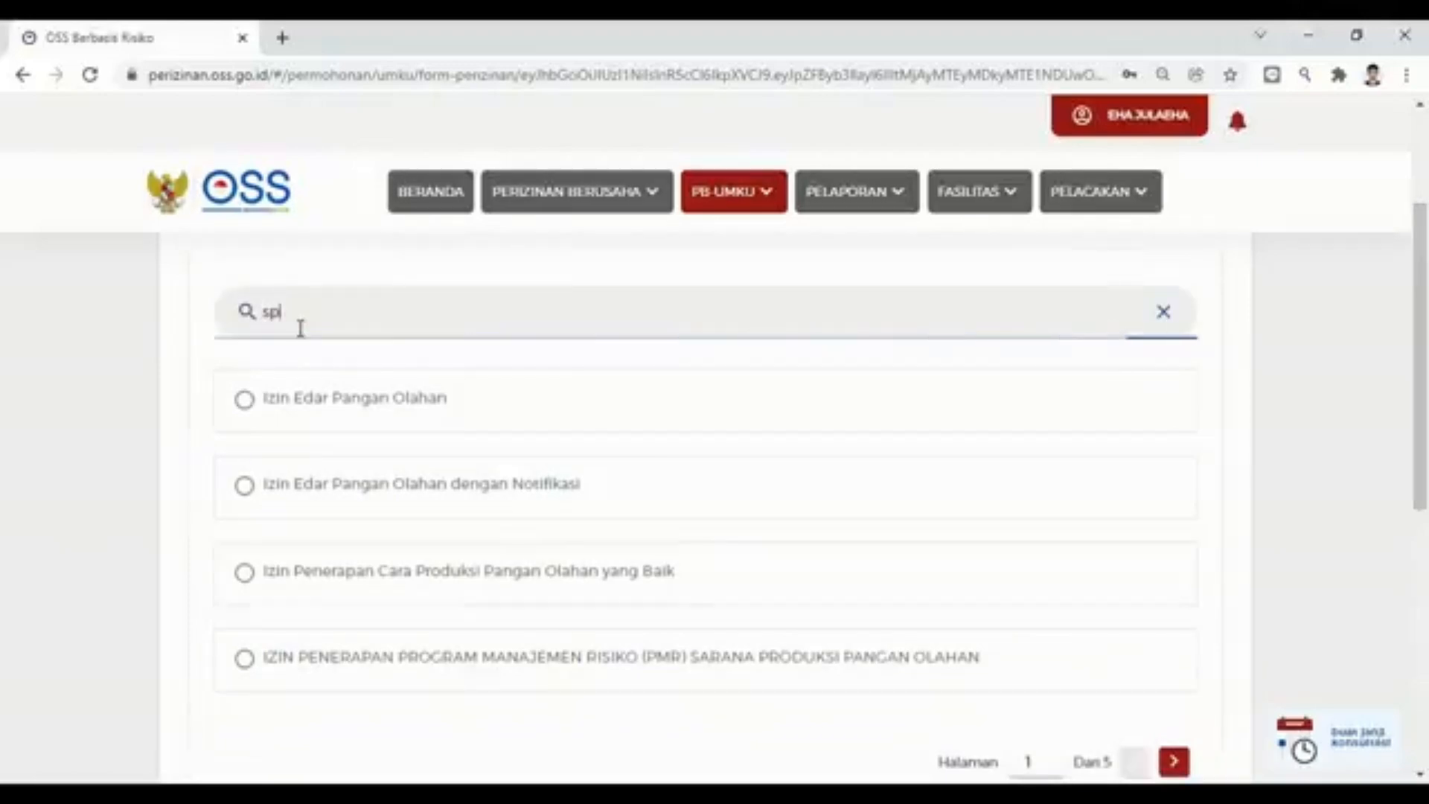
{"action": "type", "text": "ir"}
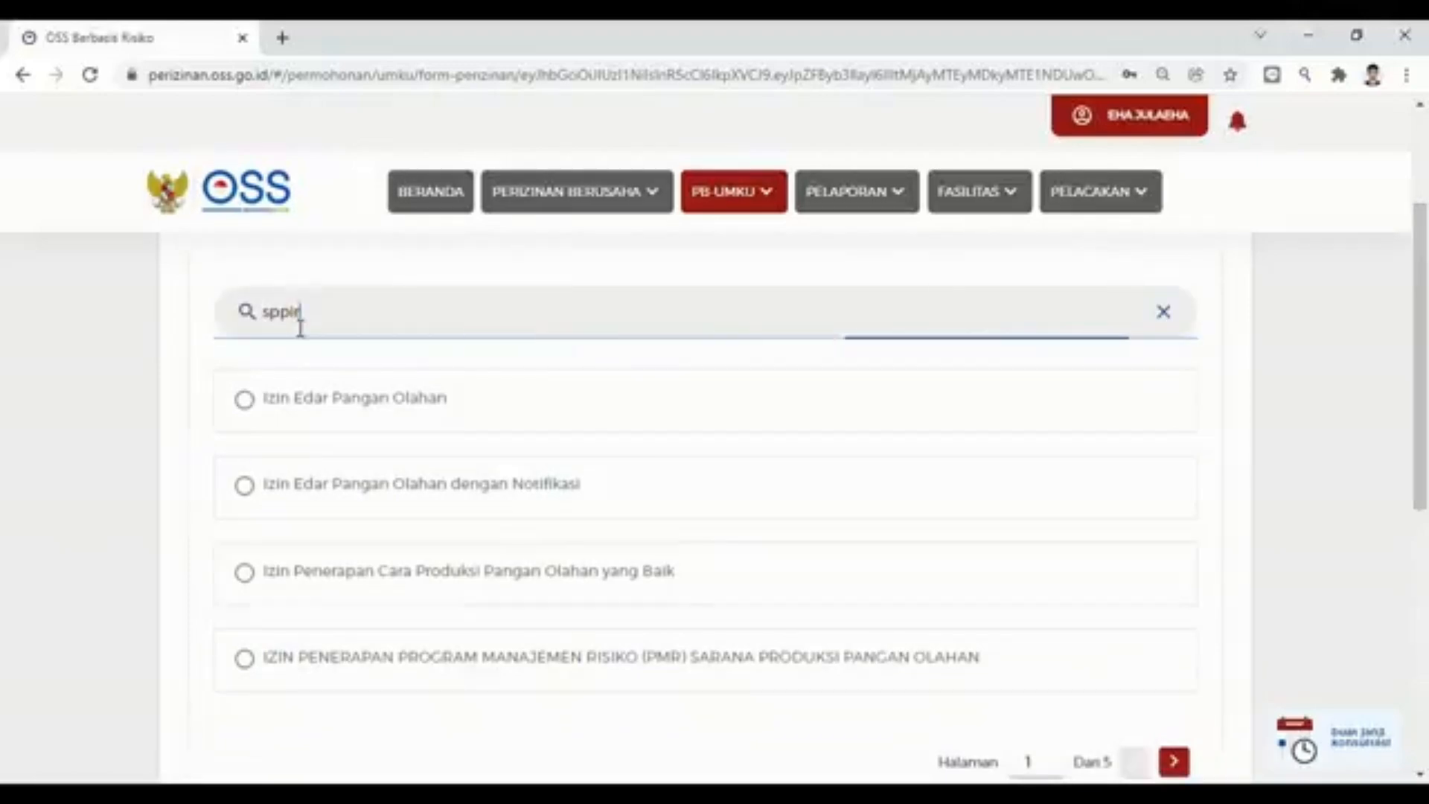
{"action": "type", "text": "t"}
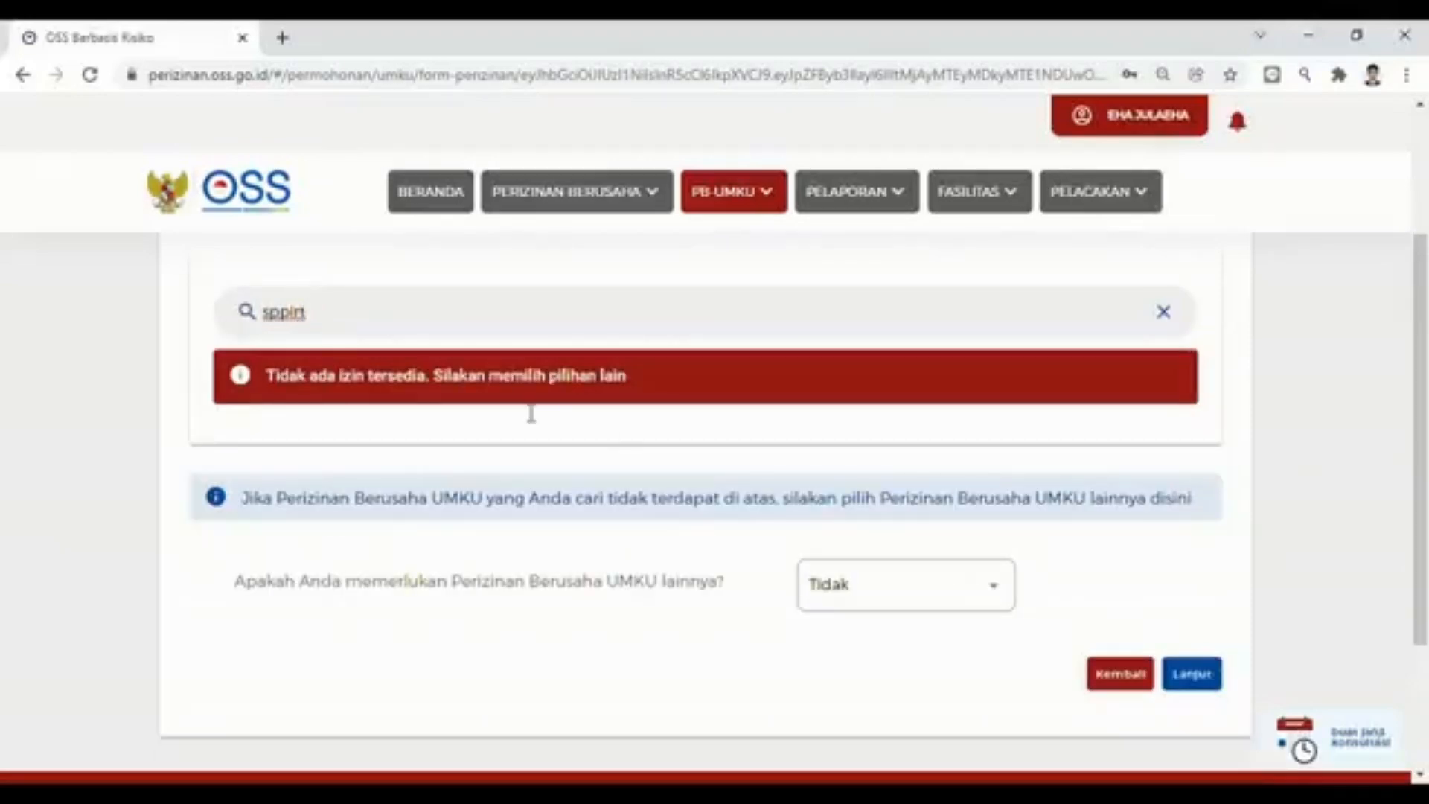
Answer Ya to needing another UMKU licence and open the complete PB-UMKU list.
{"action": "left_click", "coordinate": [1013, 589]}
{"action": "left_click", "coordinate": [832, 592]}
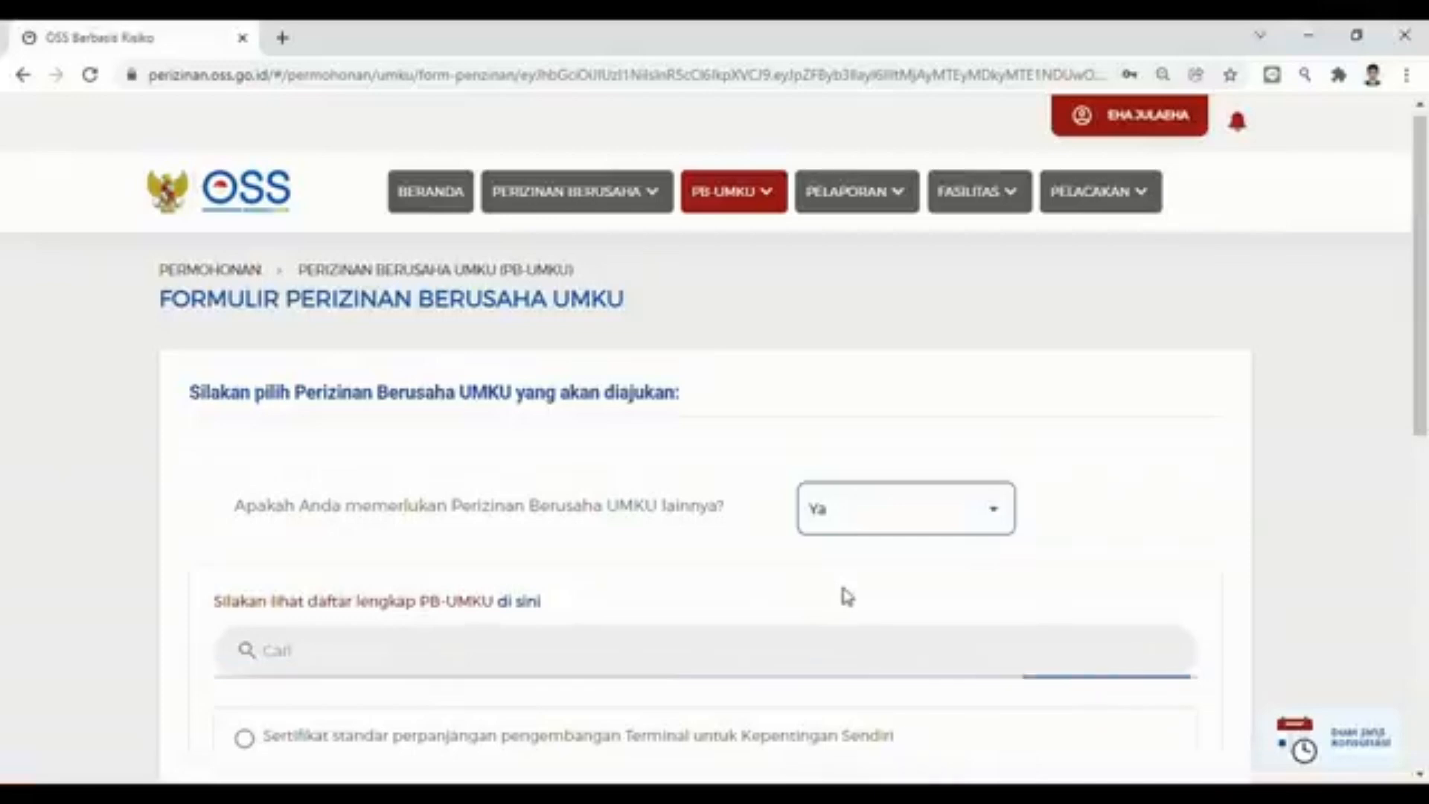
{"action": "left_click", "coordinate": [533, 605]}
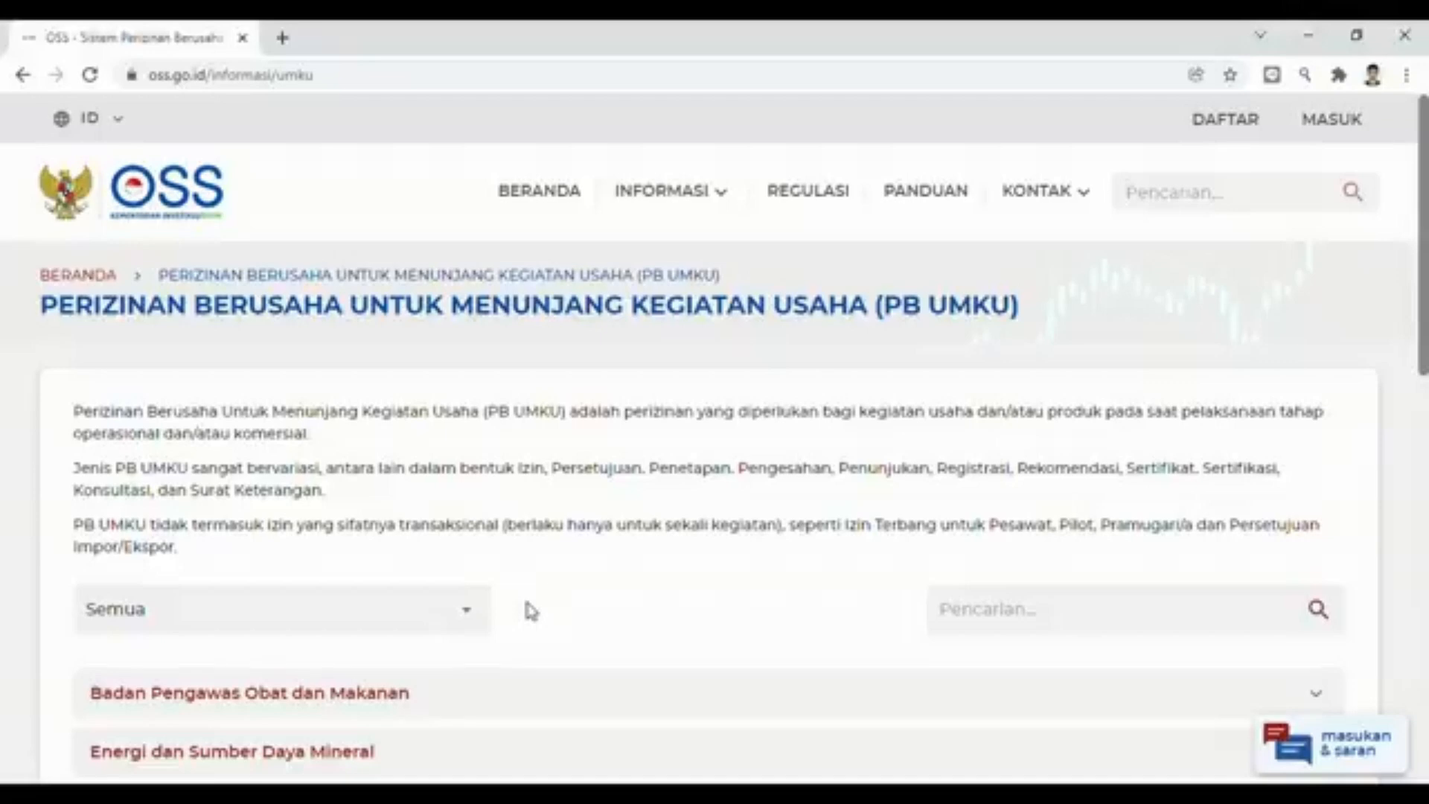
Review the SPP-IRT certificate's details under Badan Pengawas Obat dan Makanan, then return to the licence form.
{"action": "scroll", "coordinate": [482, 536], "scroll_direction": "down", "scroll_amount": 5}
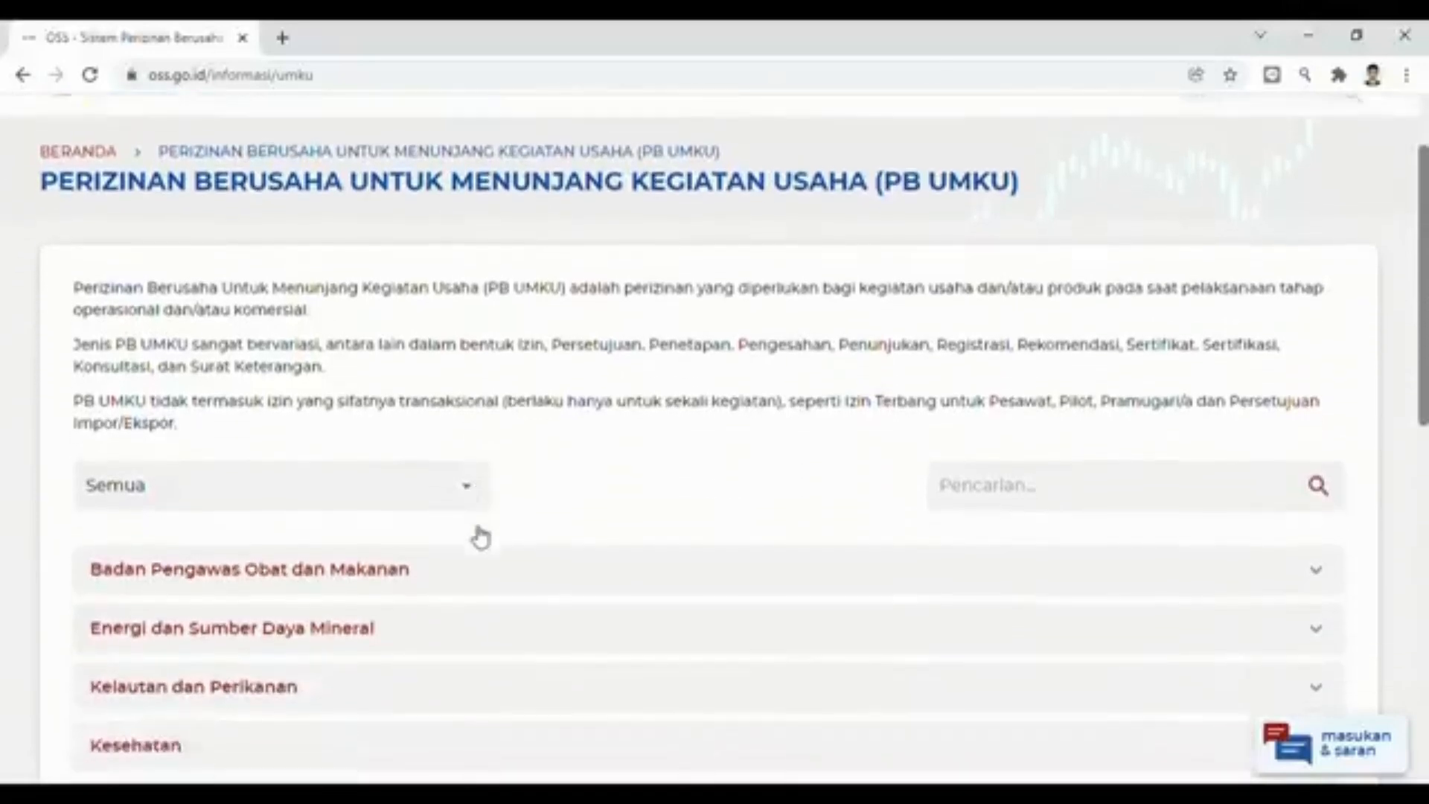
{"action": "scroll", "coordinate": [480, 536], "scroll_direction": "down", "scroll_amount": 1}
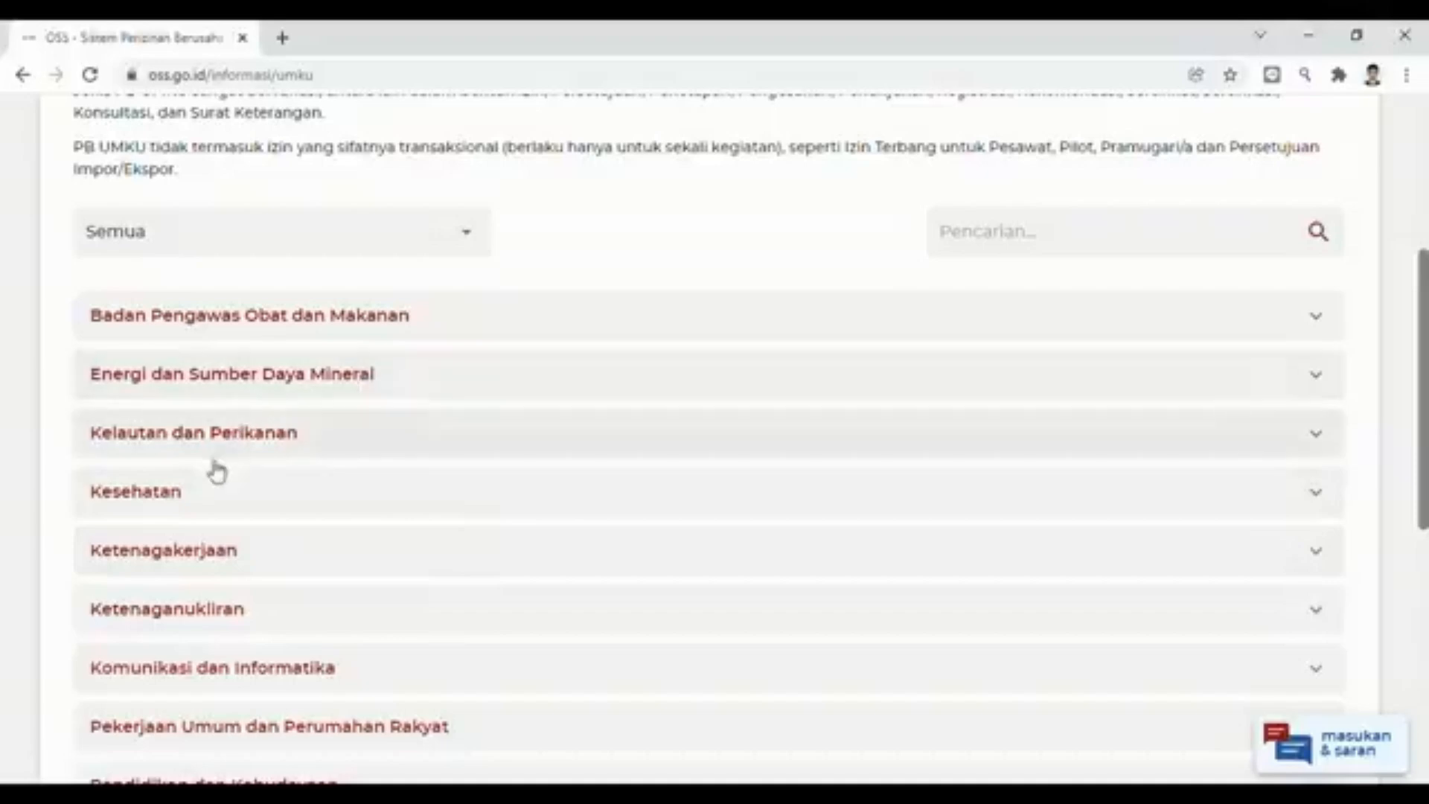
{"action": "left_click", "coordinate": [300, 318]}
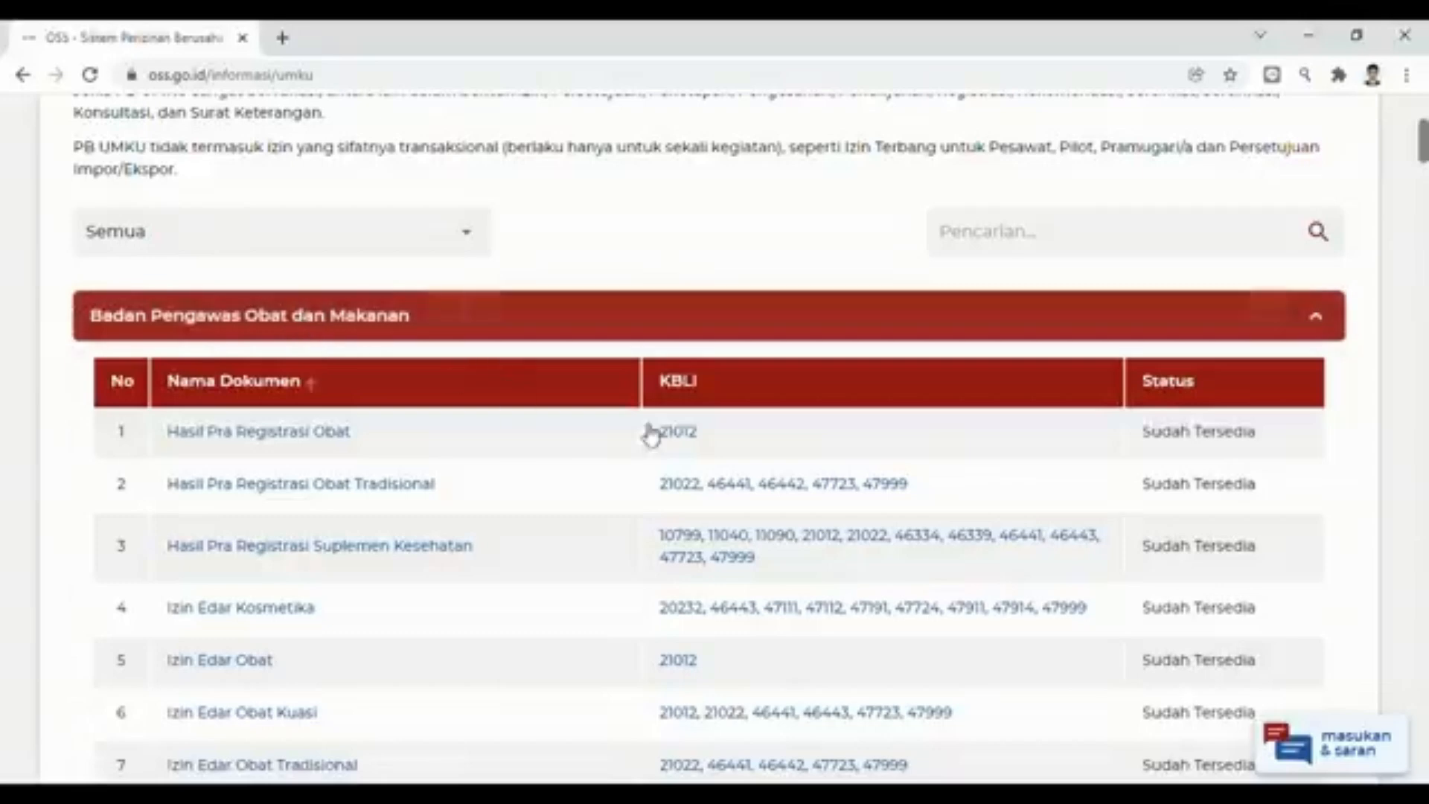
{"action": "scroll", "coordinate": [679, 441], "scroll_direction": "down", "scroll_amount": 4}
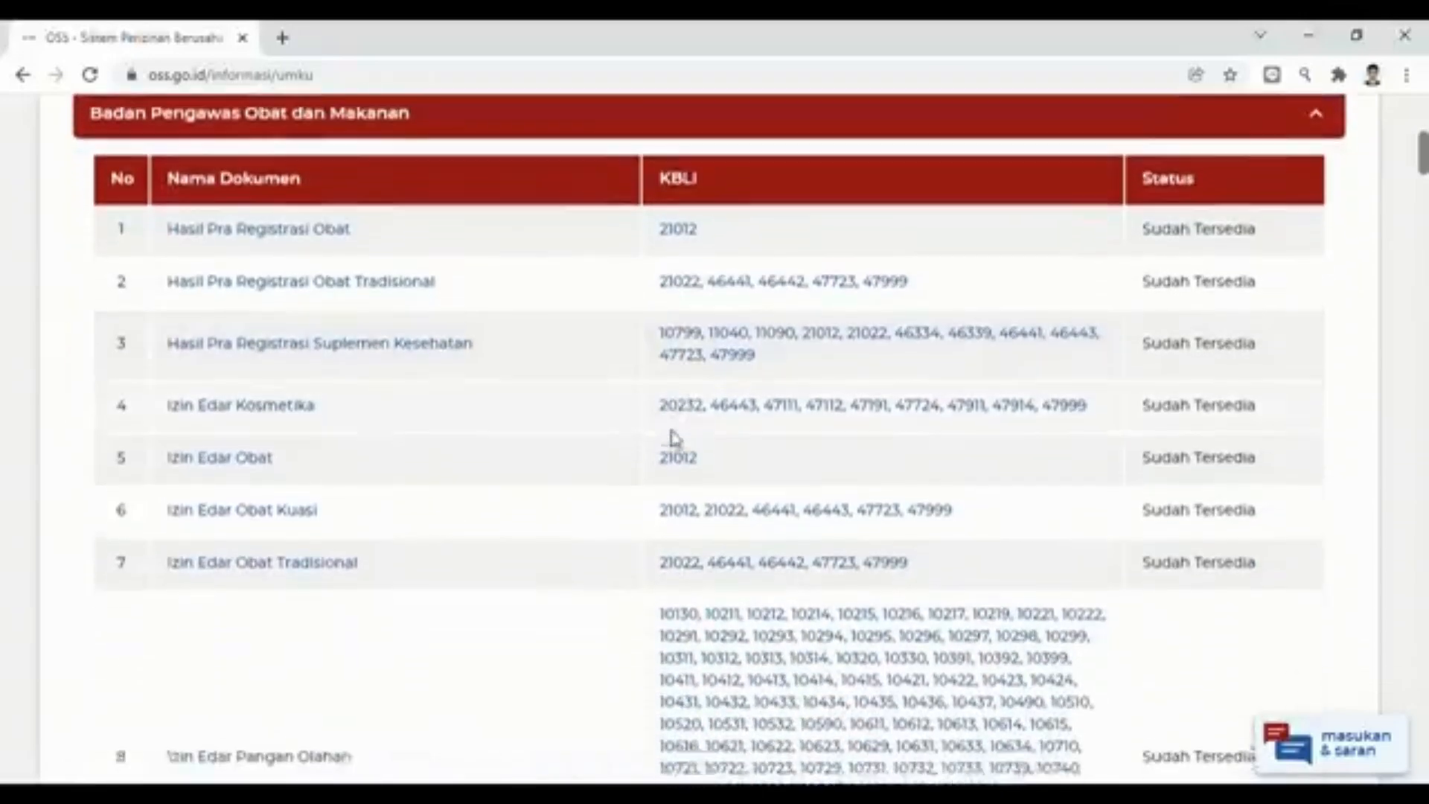
{"action": "scroll", "coordinate": [674, 438], "scroll_direction": "down", "scroll_amount": 2}
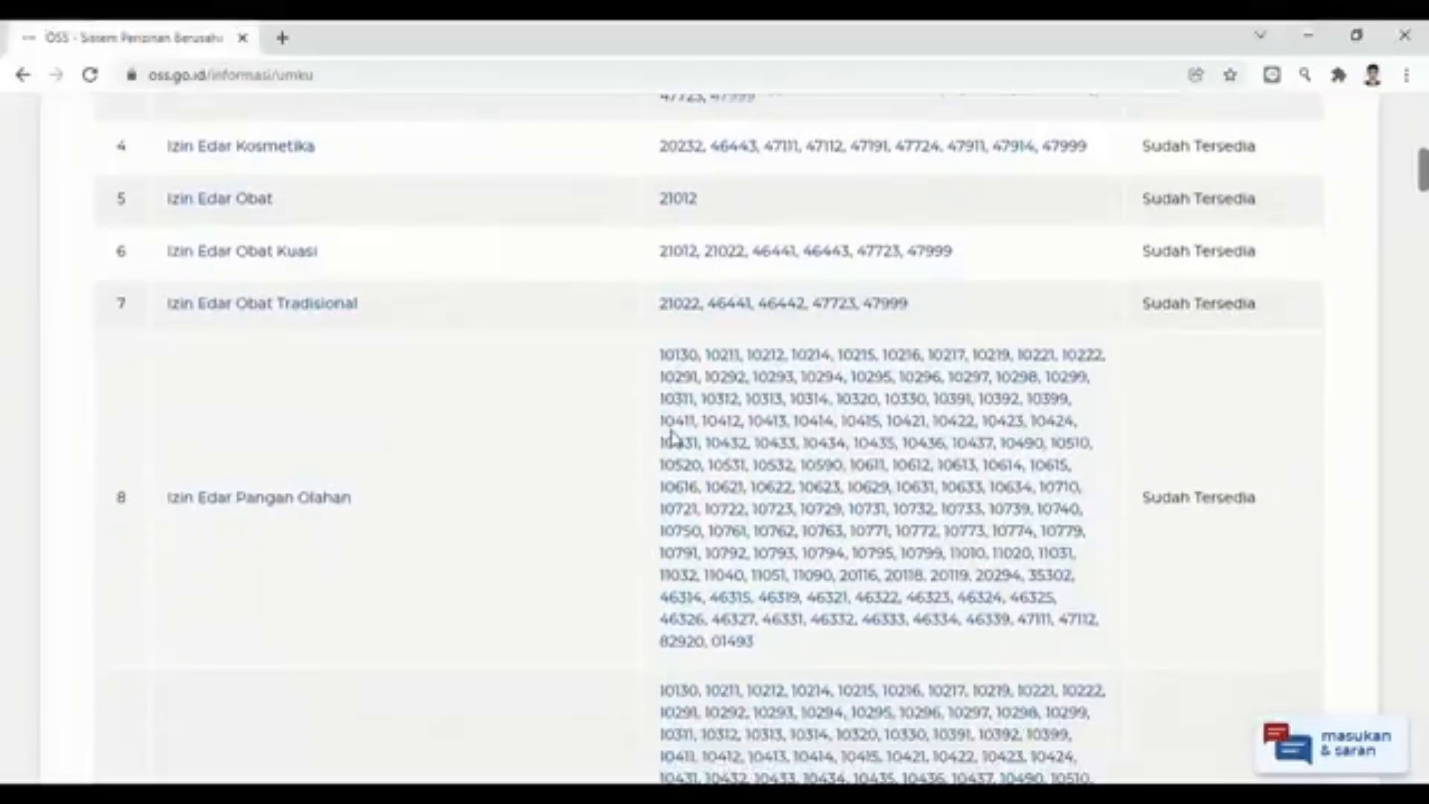
{"action": "scroll", "coordinate": [674, 439], "scroll_direction": "down", "scroll_amount": 20}
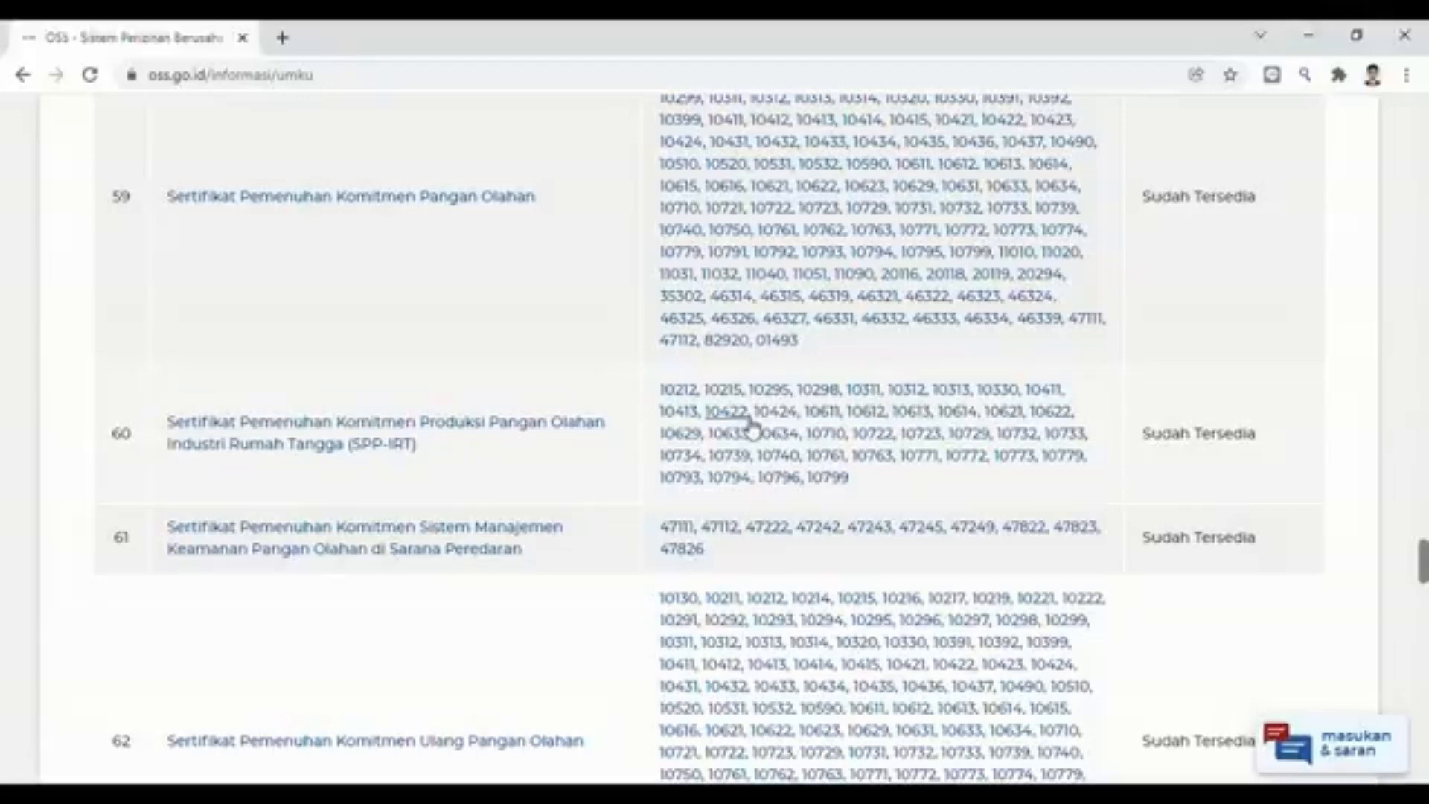
{"action": "left_click", "coordinate": [488, 438]}
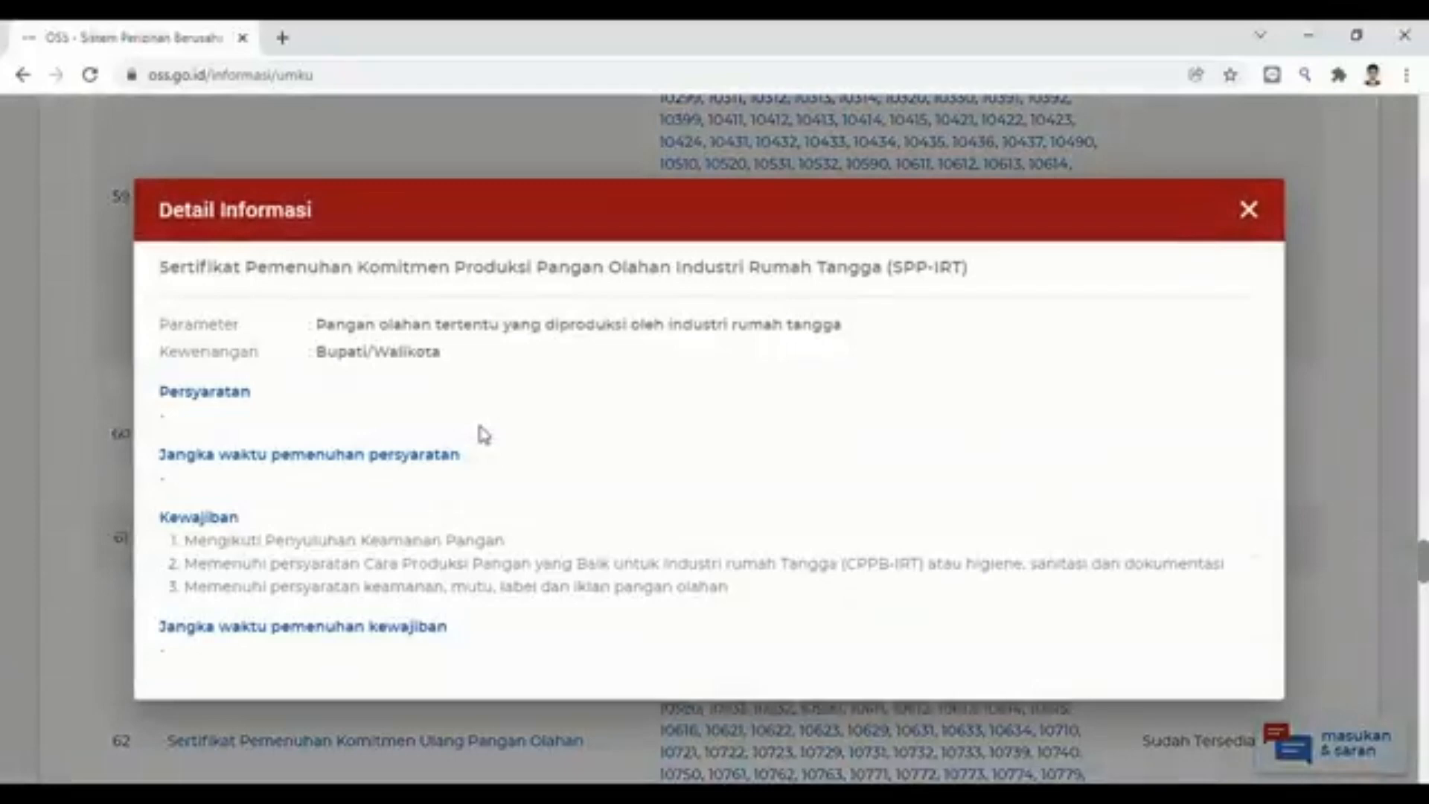
{"action": "left_click", "coordinate": [1256, 212]}
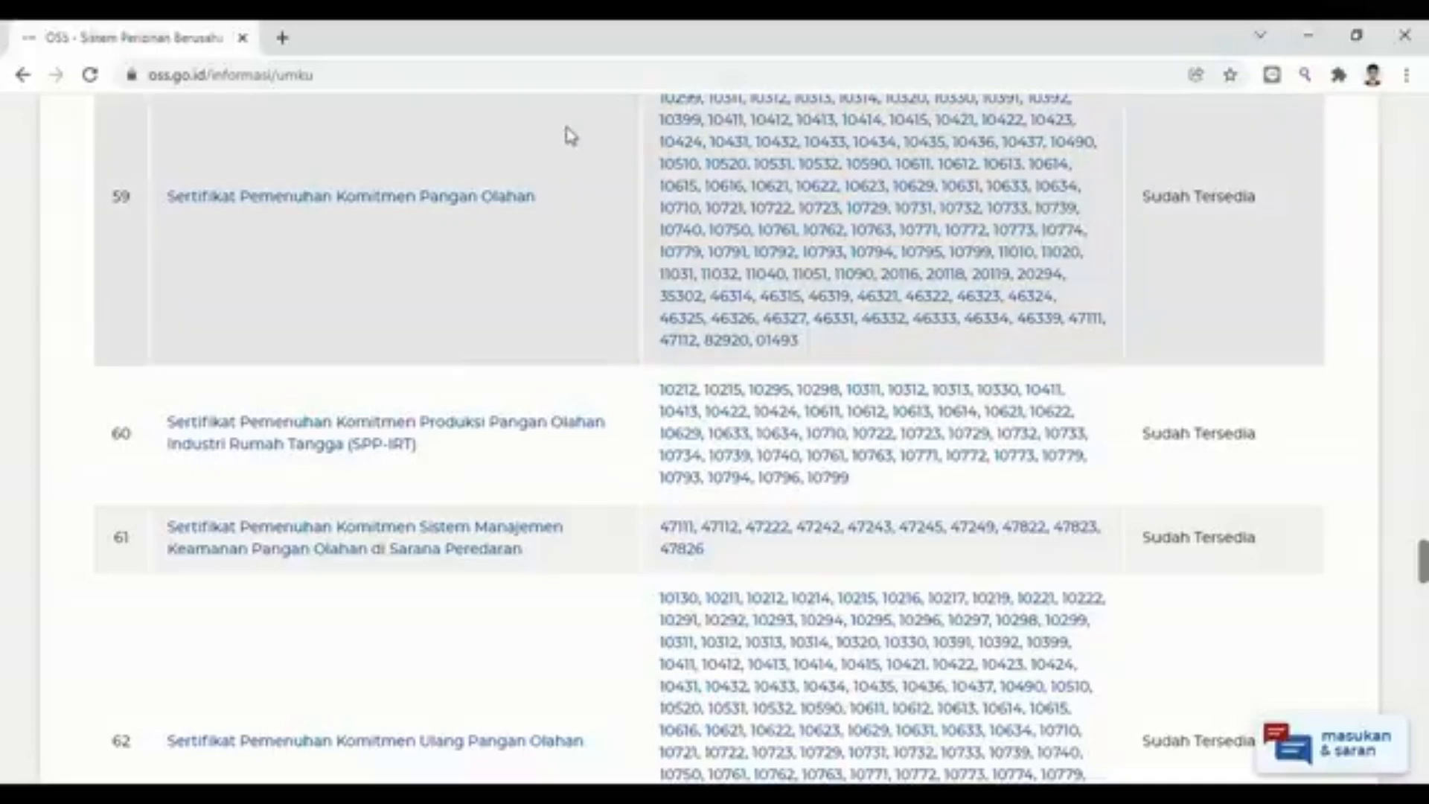
{"action": "left_click", "coordinate": [23, 76]}
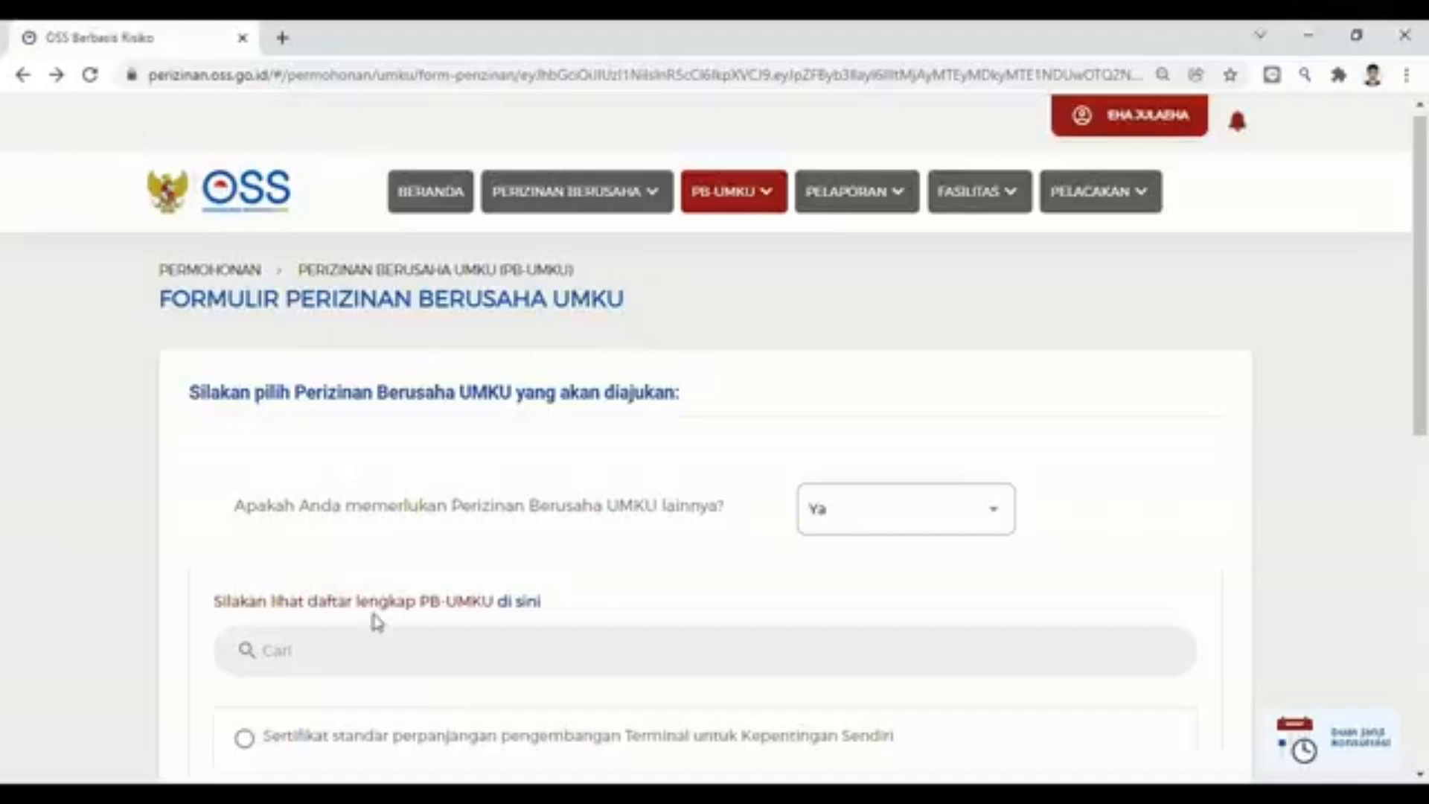
Search for "spp", select the SPP-IRT certificate and set its business activity to "Pangan olahan tertentu yang diproduksi oleh industri rumah tangga".
{"action": "left_click", "coordinate": [297, 519]}
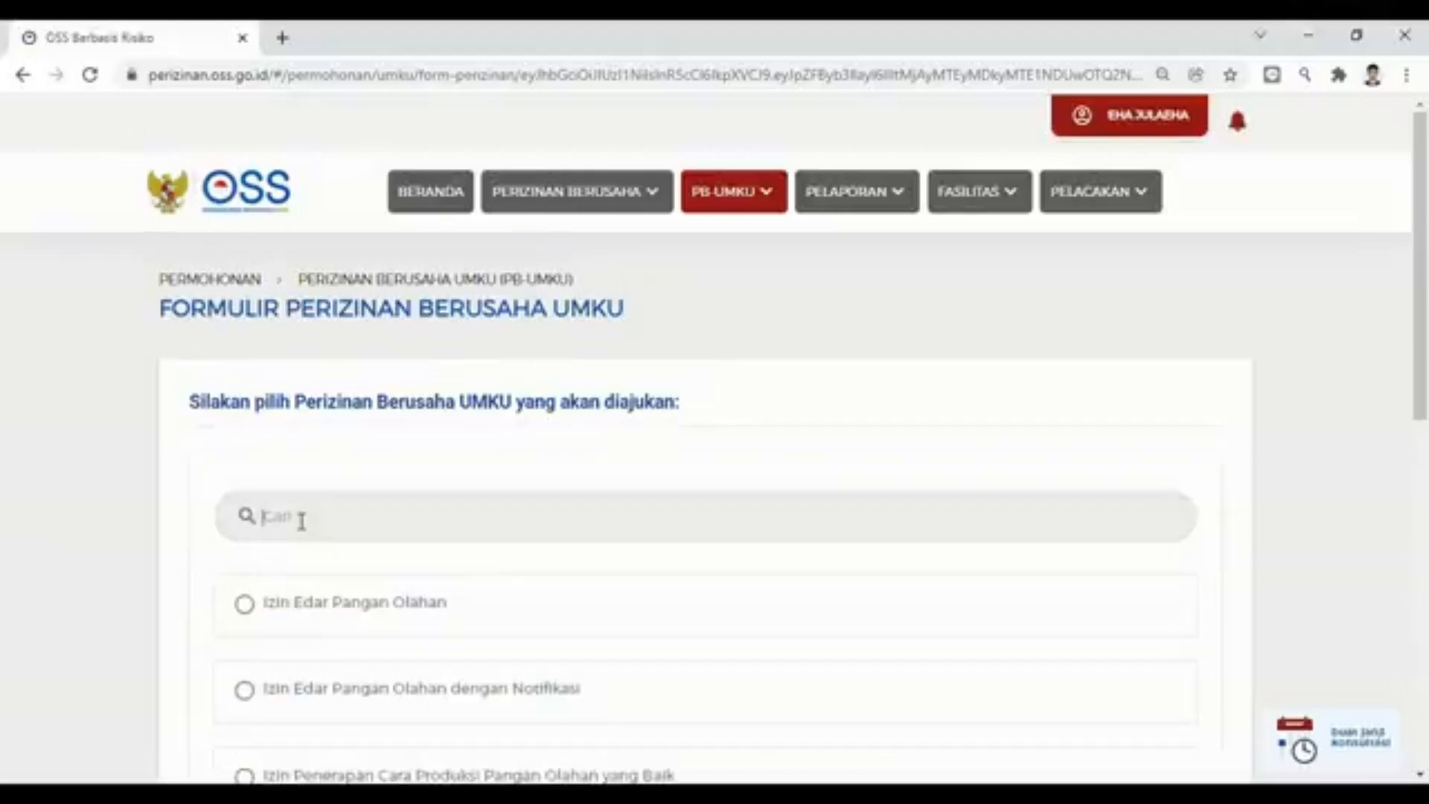
{"action": "type", "text": "spl"}
{"action": "type", "text": "pp"}
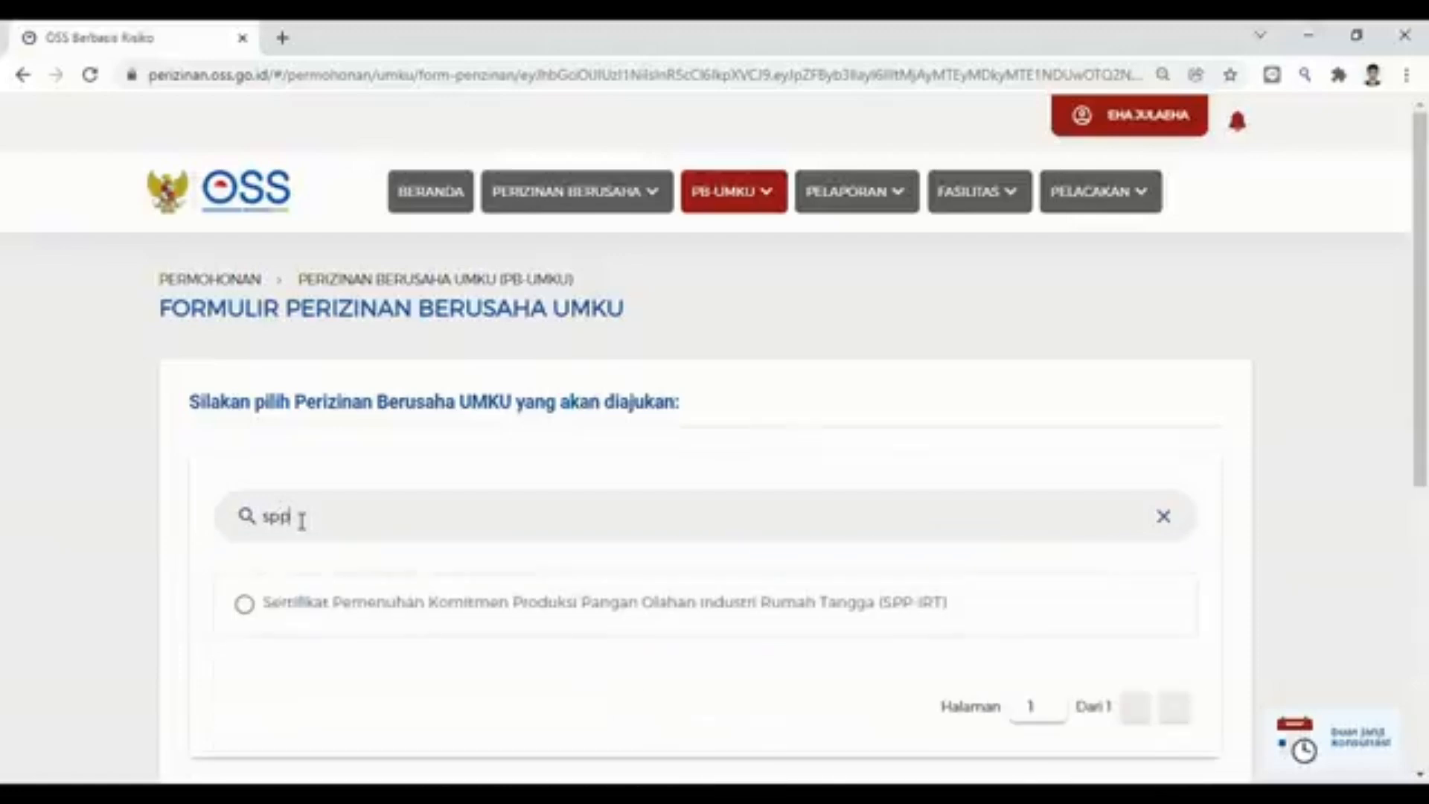
{"action": "left_click", "coordinate": [372, 618]}
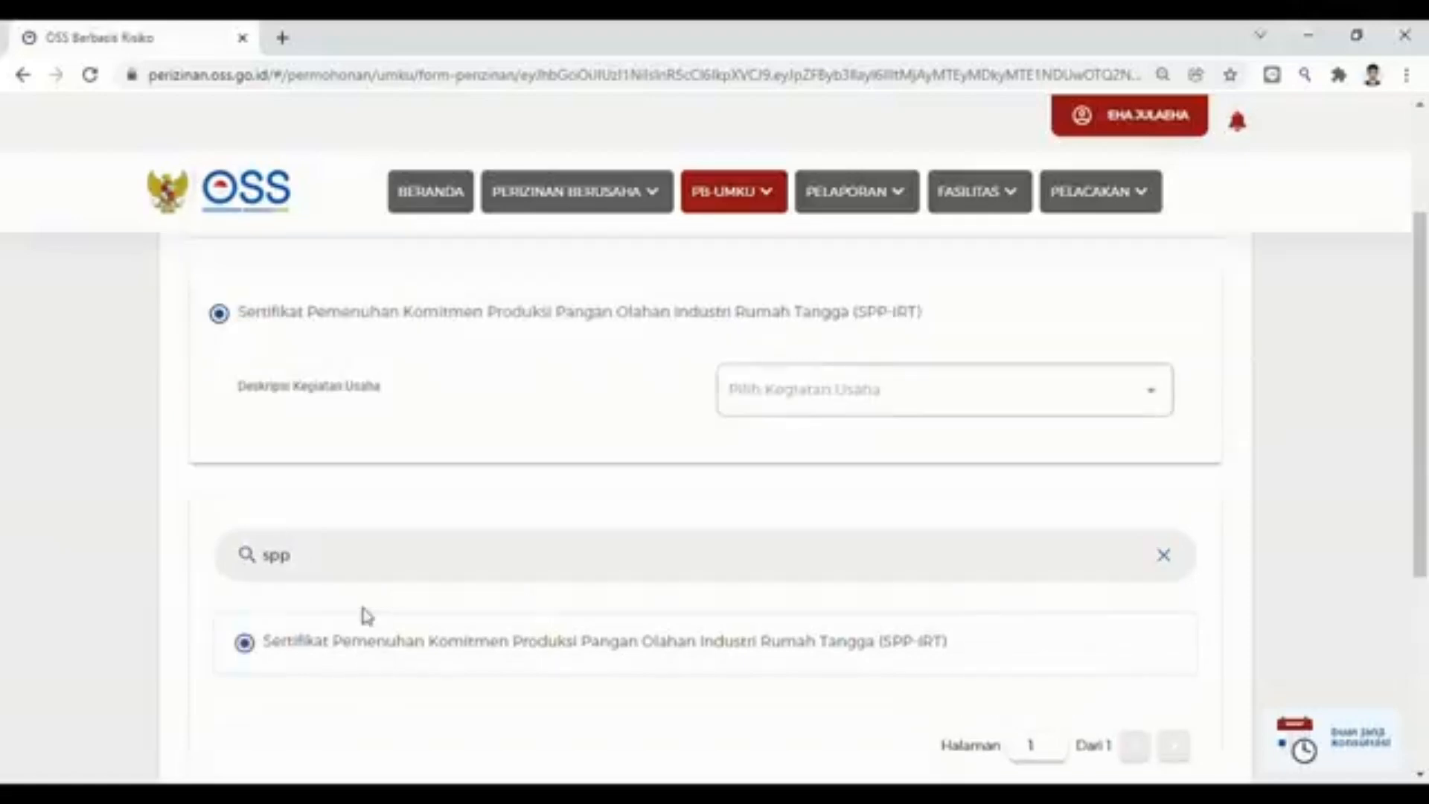
{"action": "left_click", "coordinate": [936, 399]}
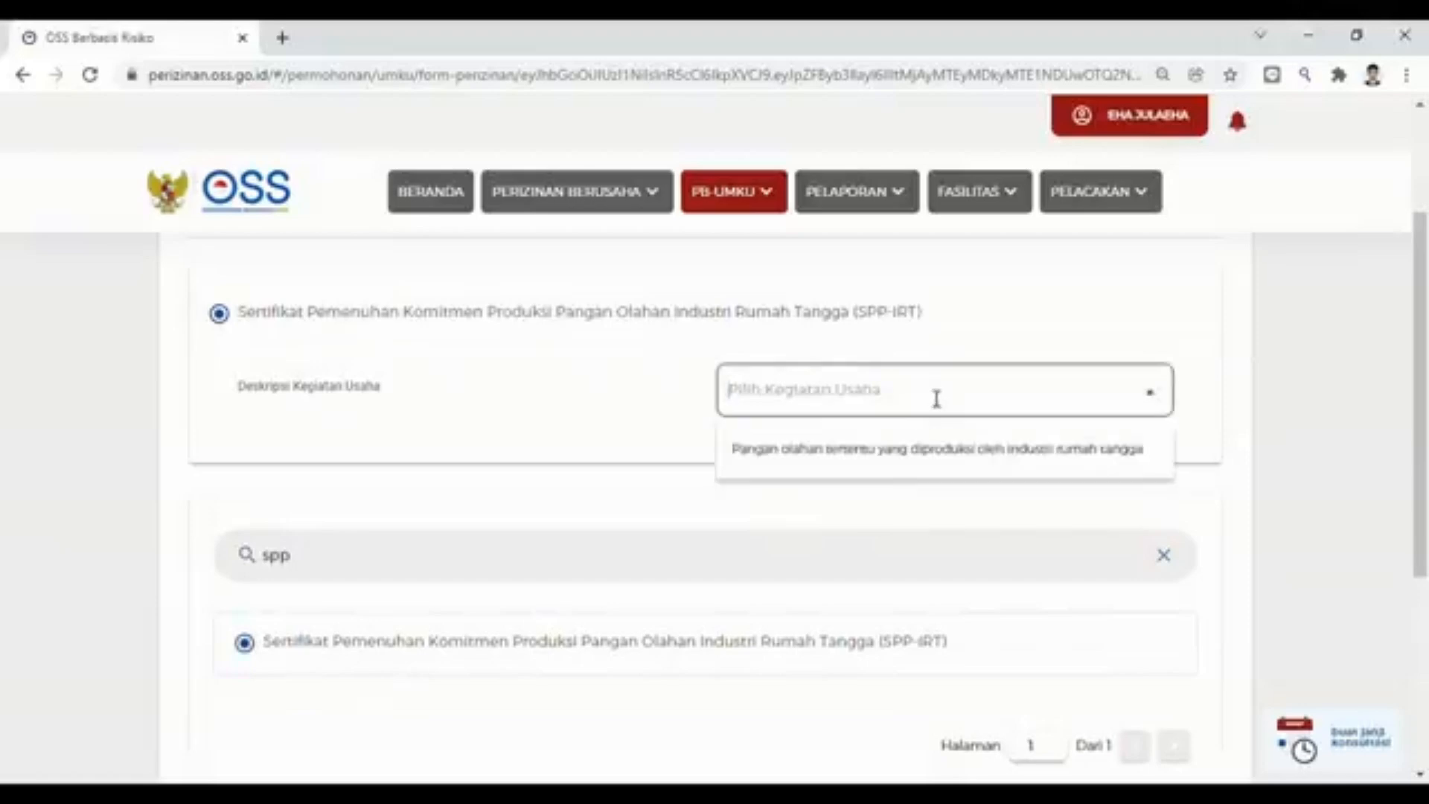
{"action": "left_click", "coordinate": [909, 450]}
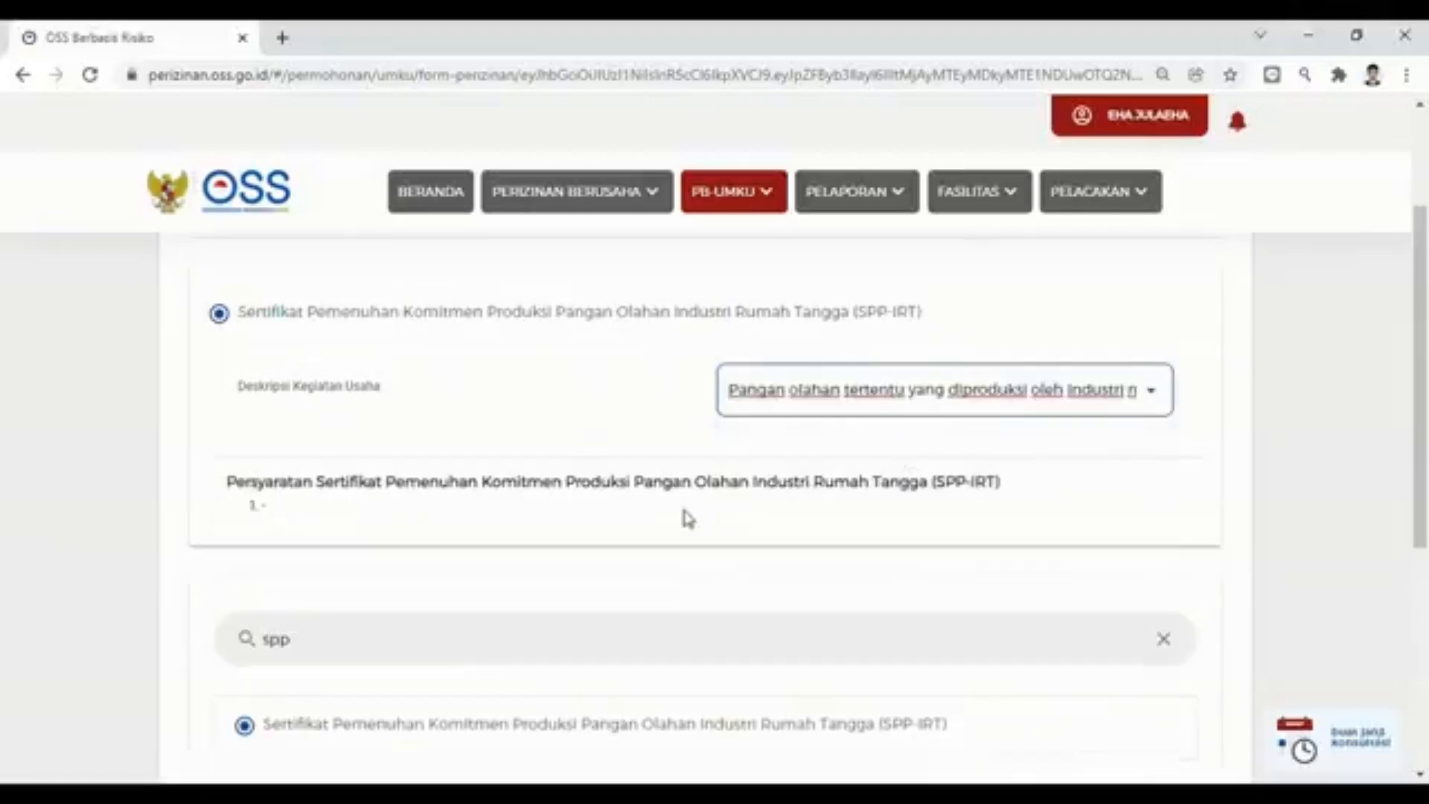
Submit the licence form with the SPP-IRT certificate and its home-industry food business activity selected.
{"action": "key", "text": "Down"}
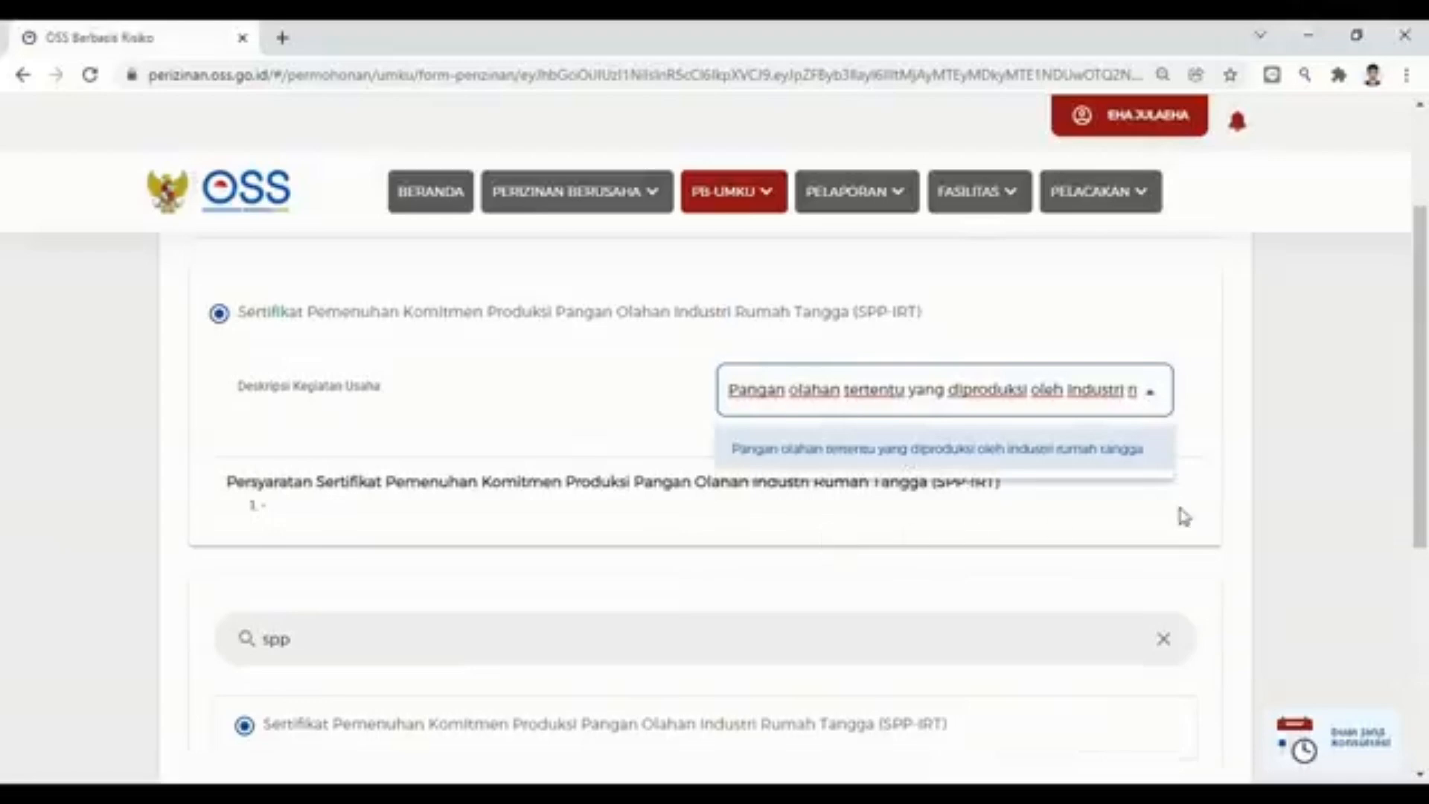
{"action": "left_click_drag", "start_coordinate": [1422, 449], "coordinate": [1407, 584]}
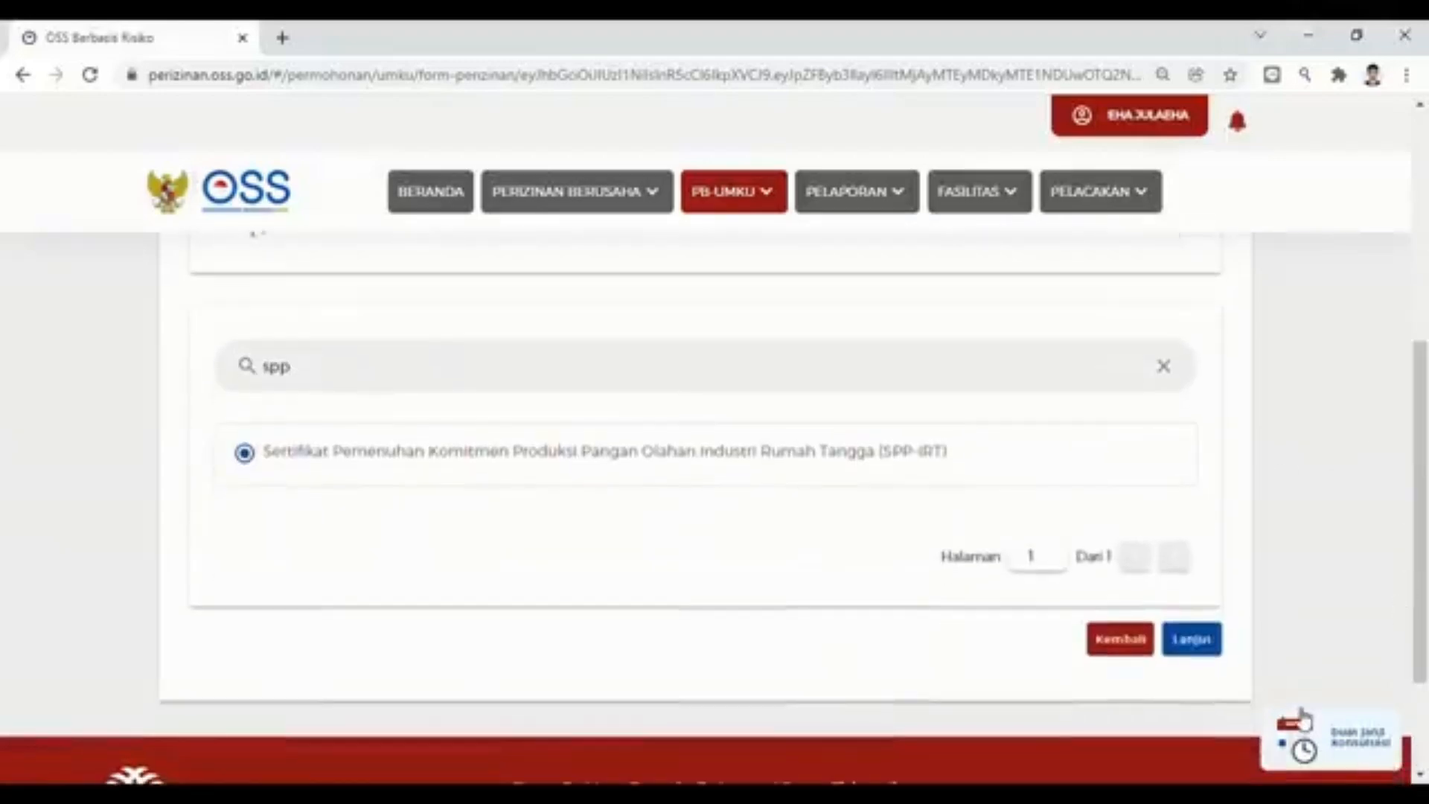
{"action": "left_click", "coordinate": [1206, 640]}
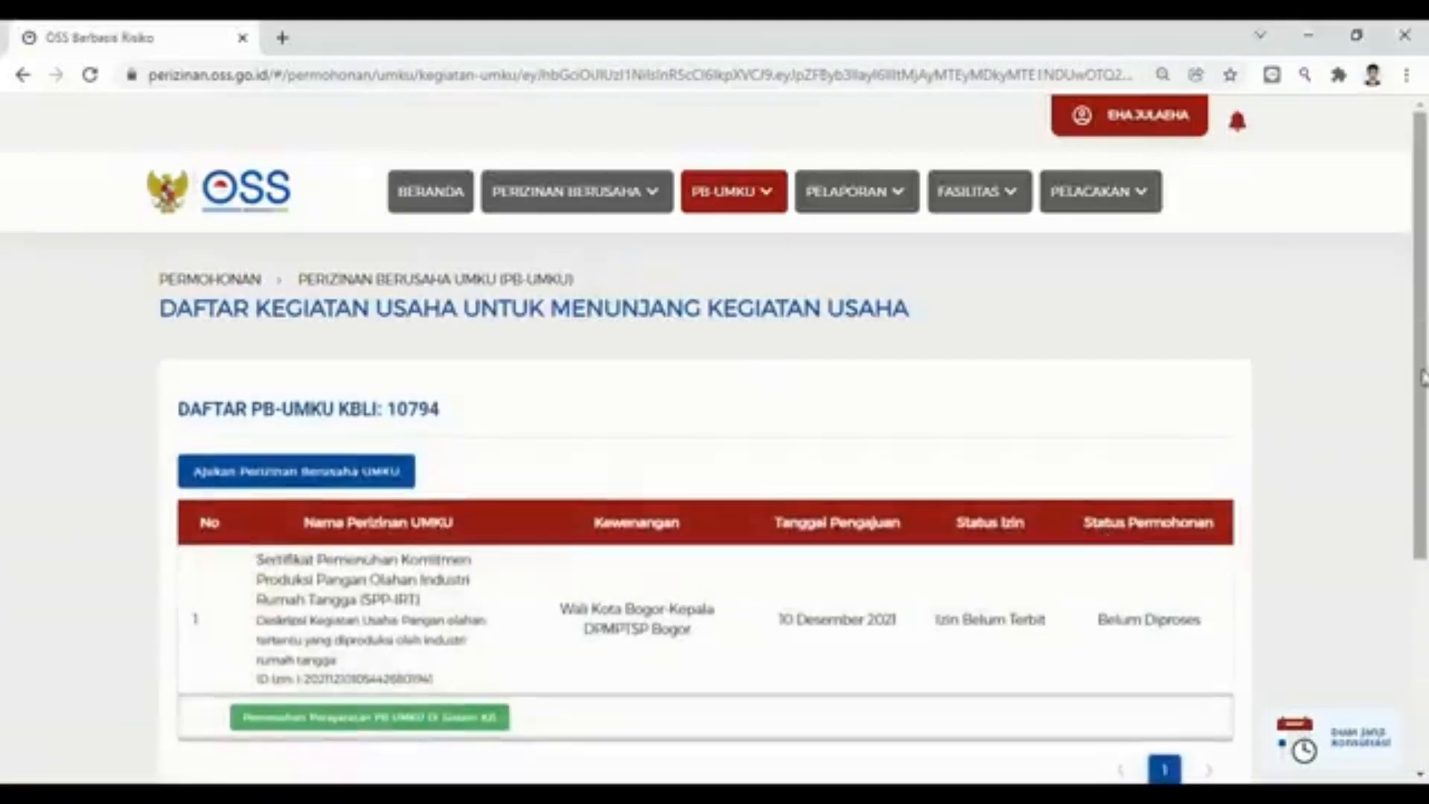
Open the external K/L system's requirements fulfilment for the SPP-IRT application and dismiss the NIB verification message.
{"action": "left_click_drag", "start_coordinate": [1423, 376], "coordinate": [1386, 454]}
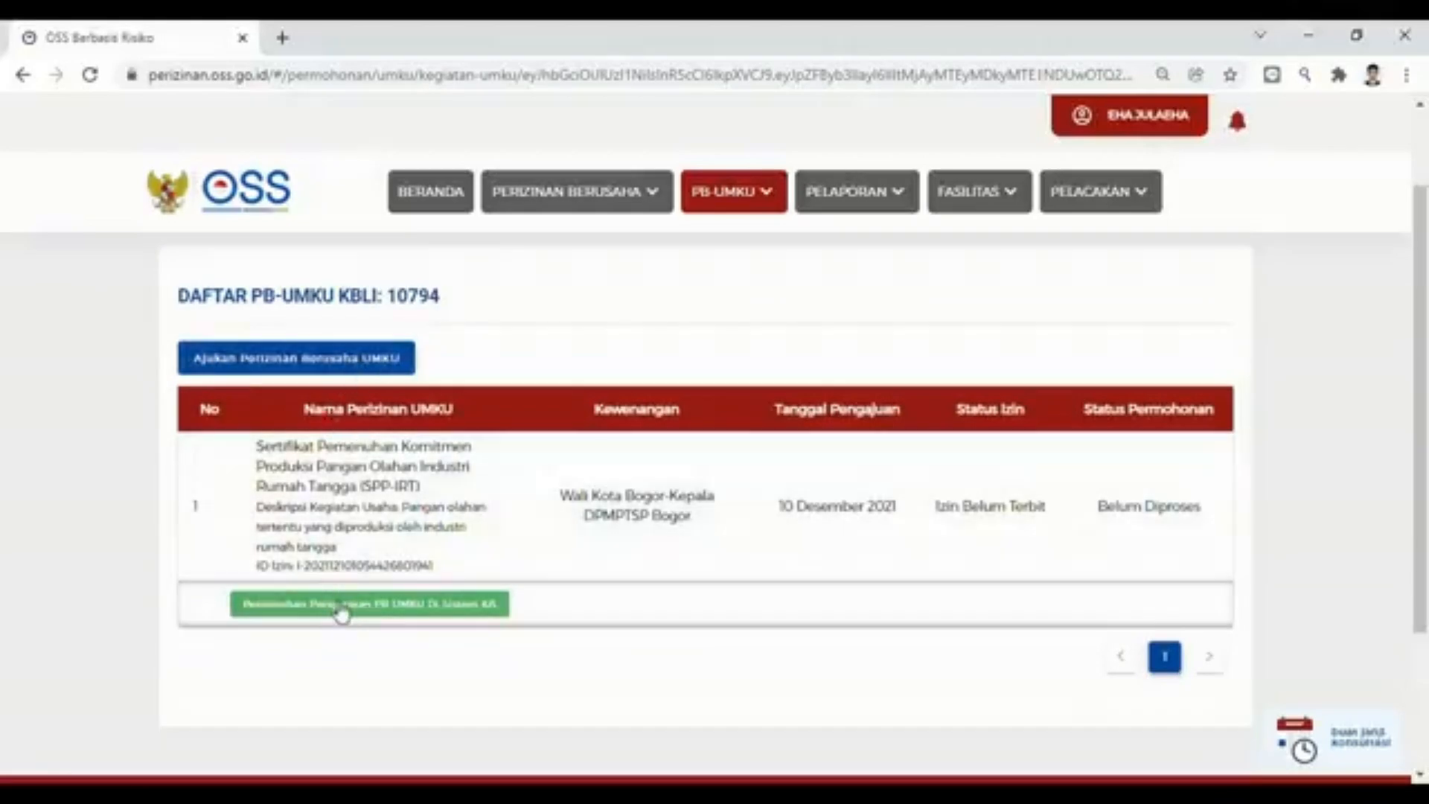
{"action": "left_click", "coordinate": [341, 611]}
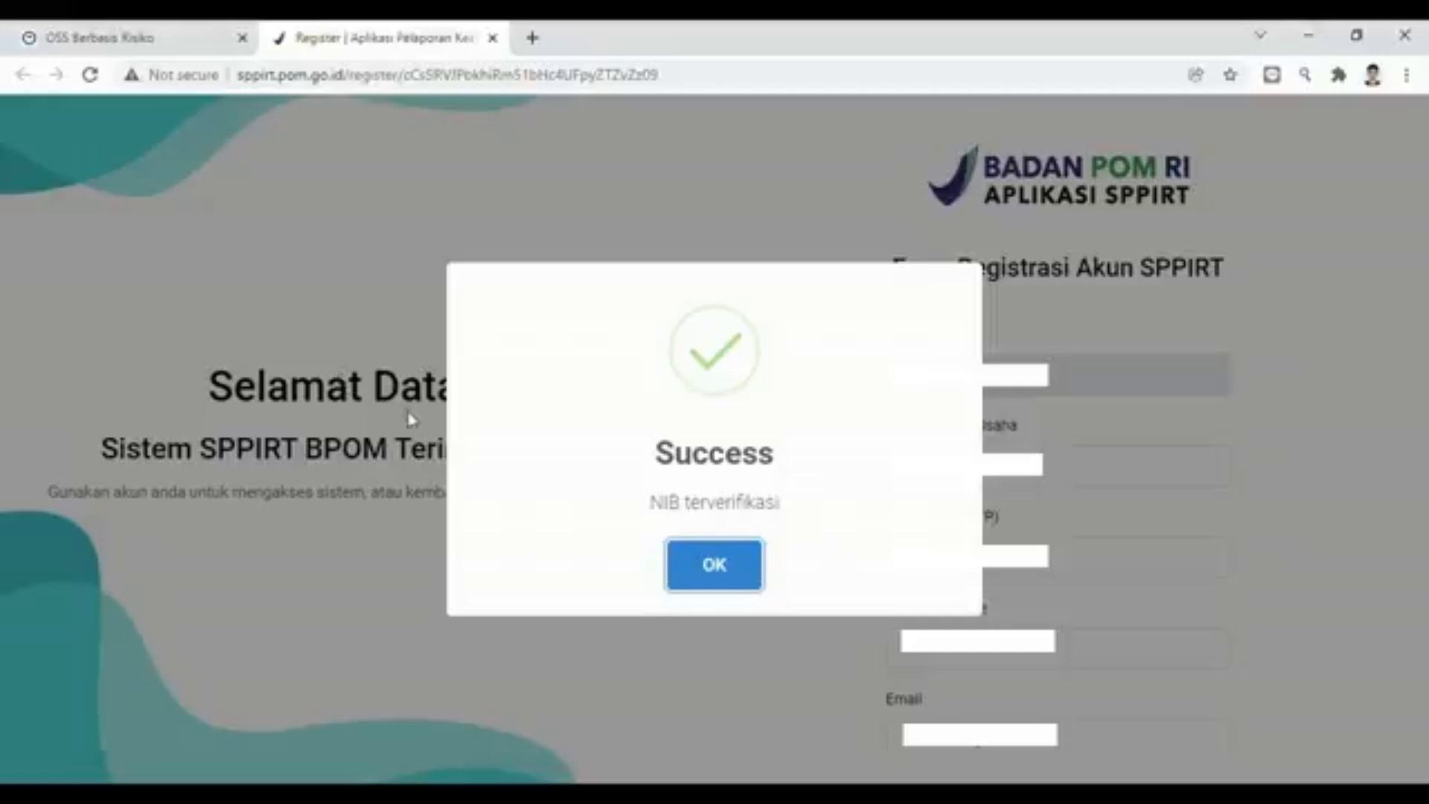
{"action": "left_click", "coordinate": [707, 565]}
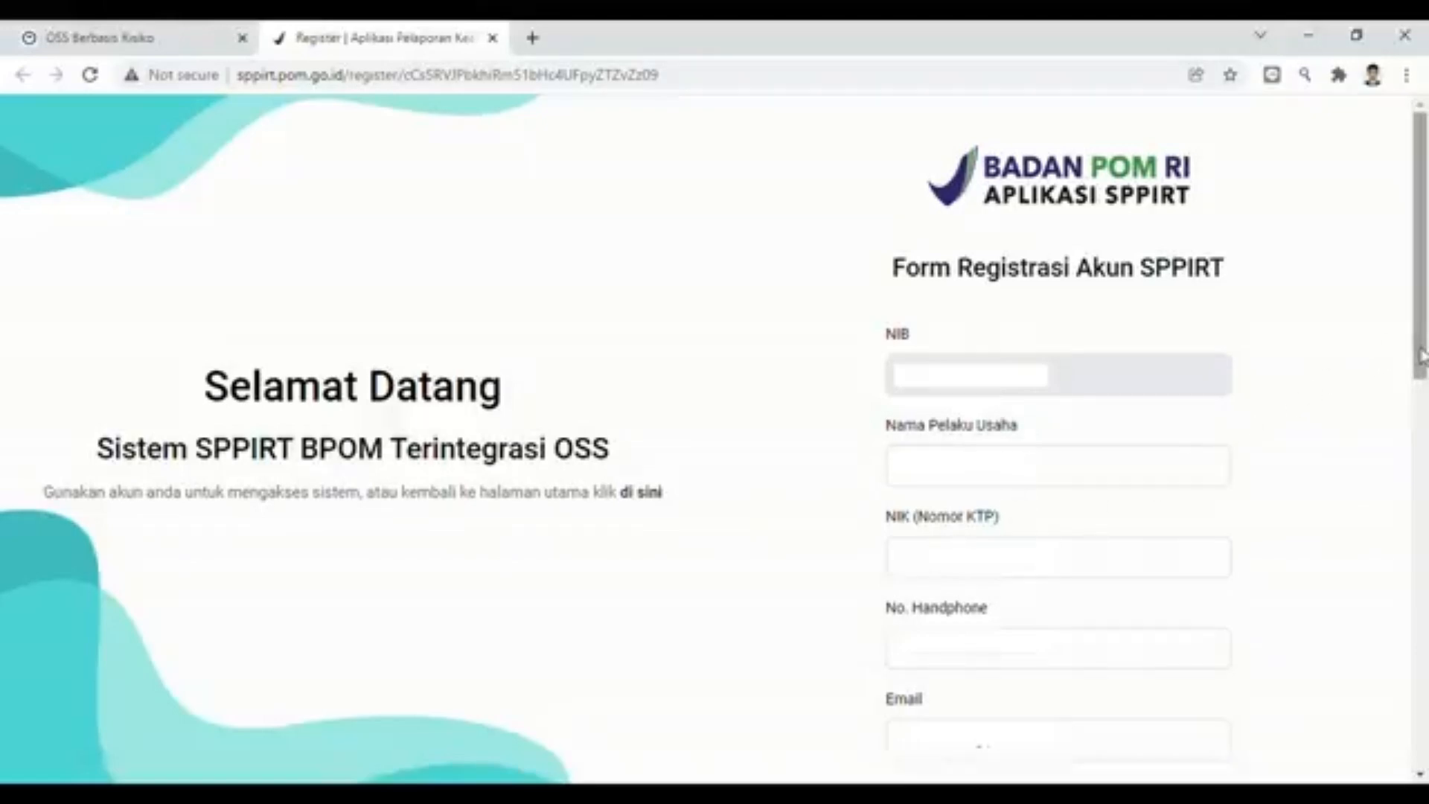
Register the SPPIRT account, entering the account password in both password fields and completing the robot check.
{"action": "scroll", "coordinate": [1023, 331], "scroll_direction": "down", "scroll_amount": 7}
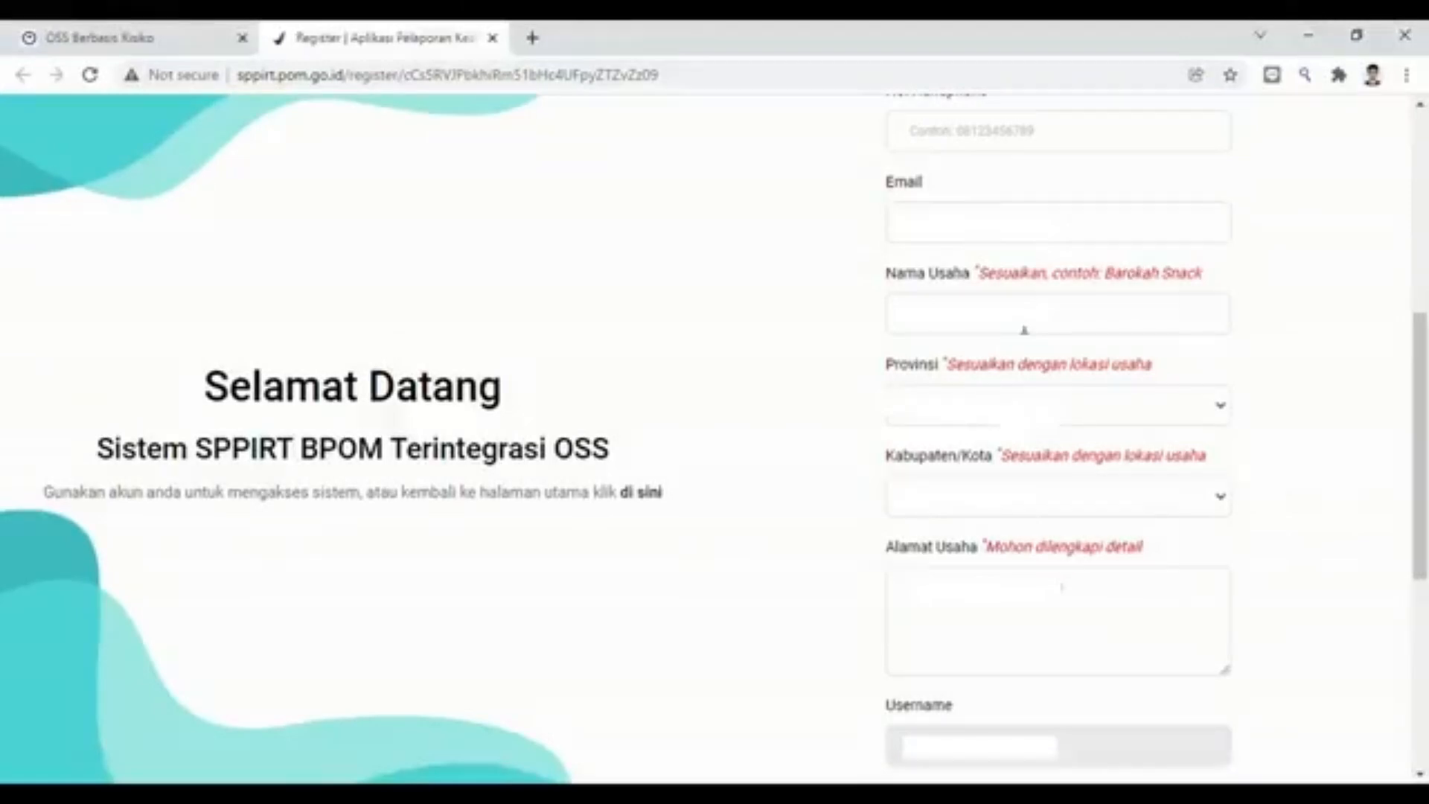
{"action": "scroll", "coordinate": [1292, 583], "scroll_direction": "down", "scroll_amount": 5}
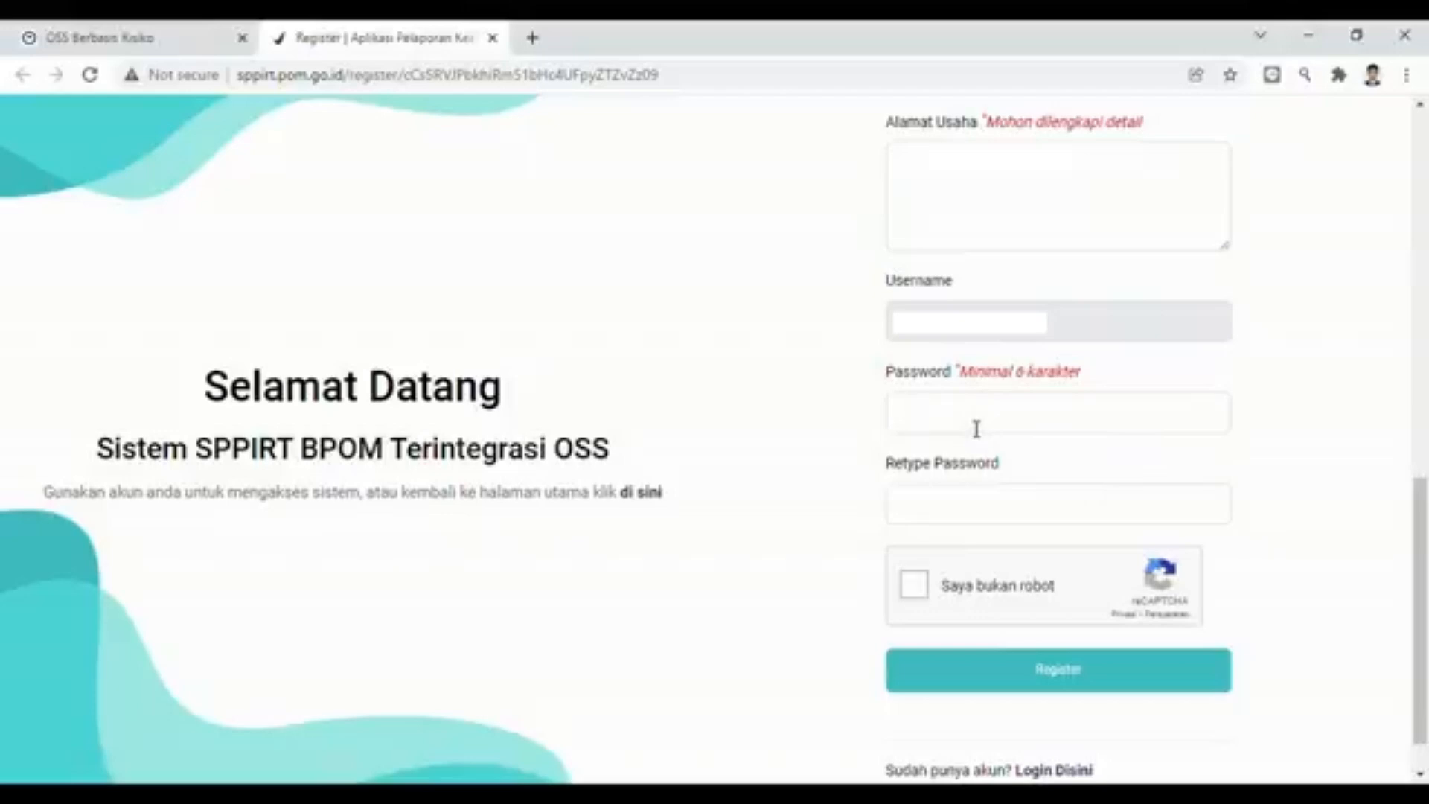
{"action": "type", "text": "********"}
{"action": "key", "text": "Tab"}
{"action": "type", "text": "********"}
{"action": "left_click", "coordinate": [920, 587]}
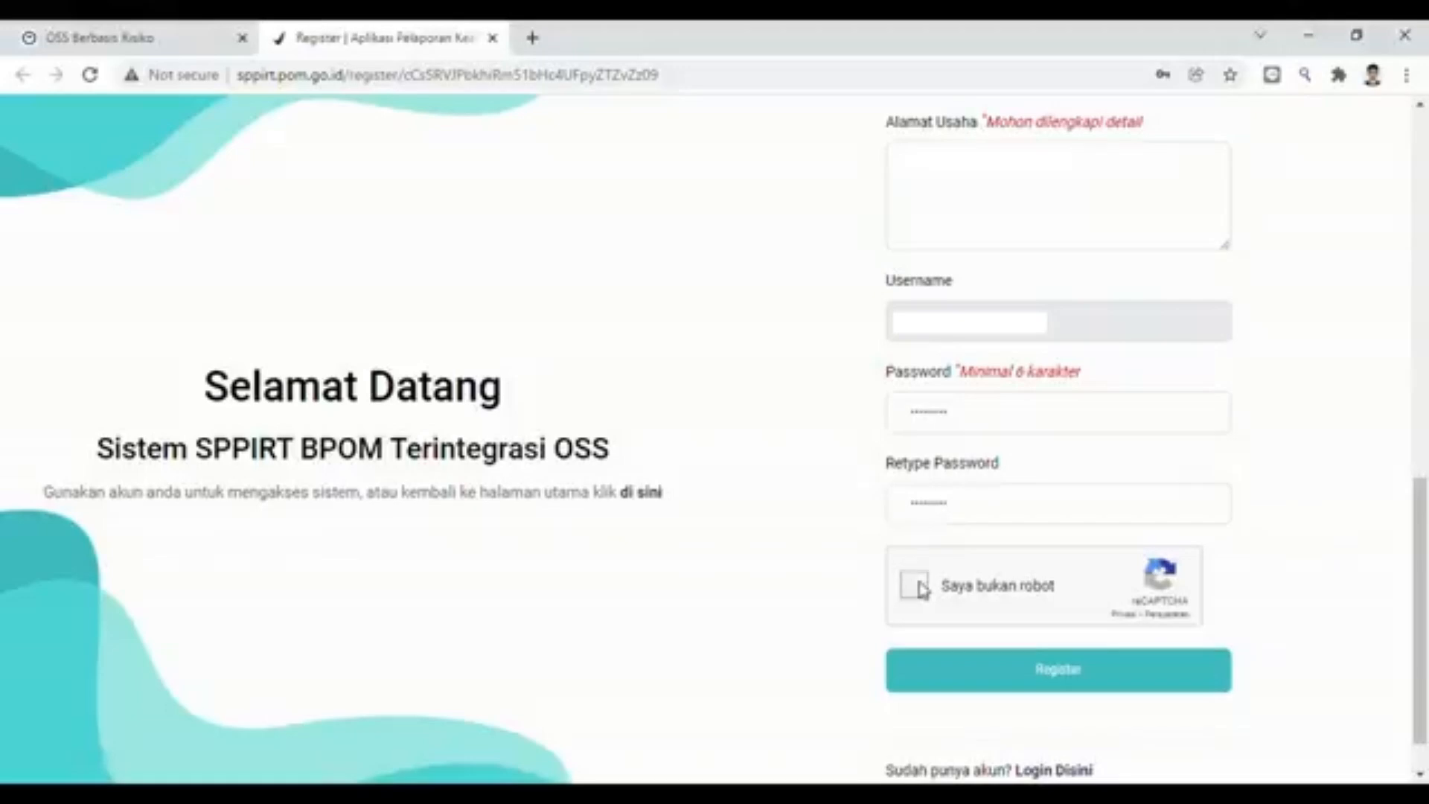
{"action": "scroll", "coordinate": [1114, 616], "scroll_direction": "down", "scroll_amount": 1}
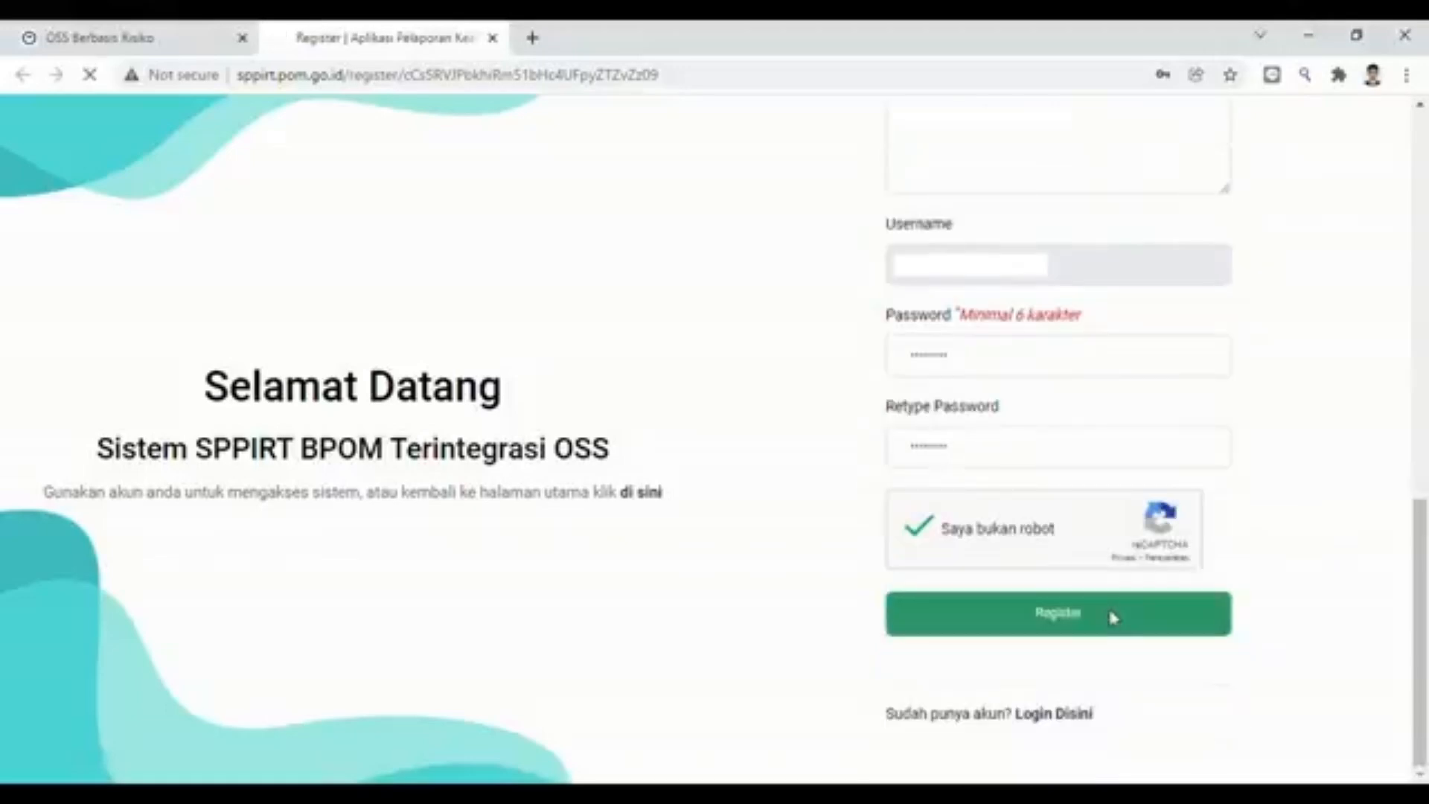
{"action": "left_click", "coordinate": [1114, 618]}
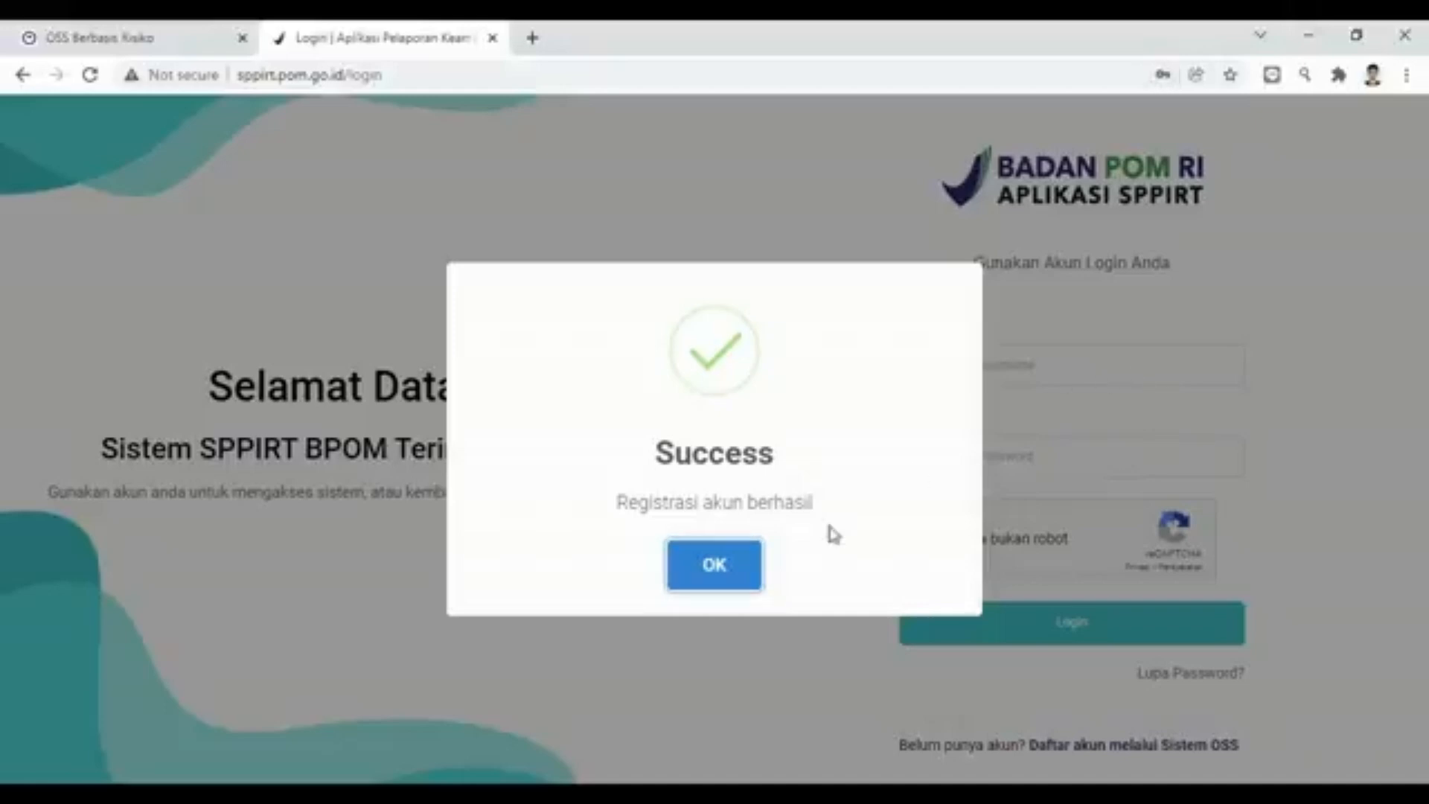
{"action": "left_click", "coordinate": [748, 572]}
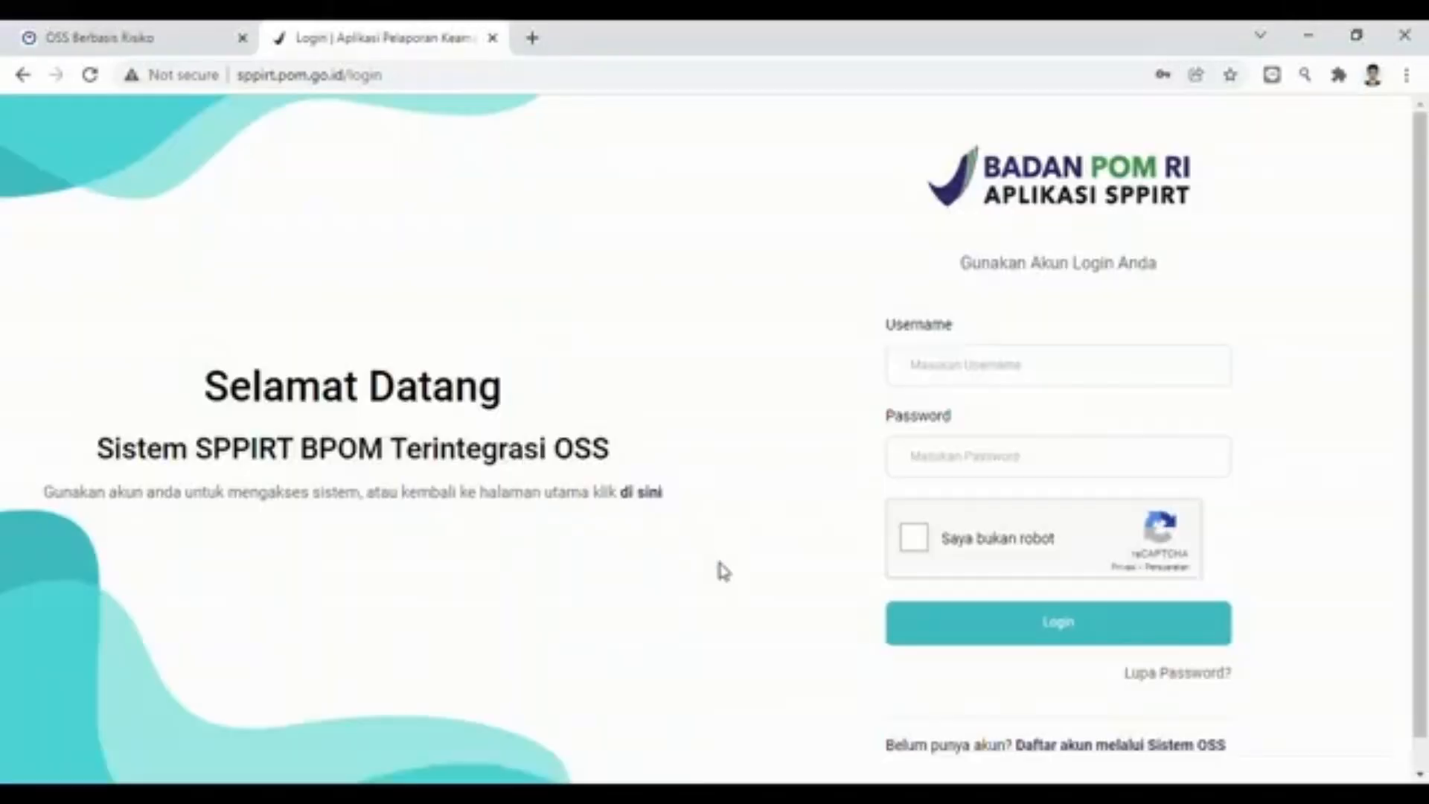
Log in to the SPPIRT application with the saved username and account password, completing the robot check.
{"action": "left_click", "coordinate": [980, 384]}
{"action": "left_click", "coordinate": [966, 404]}
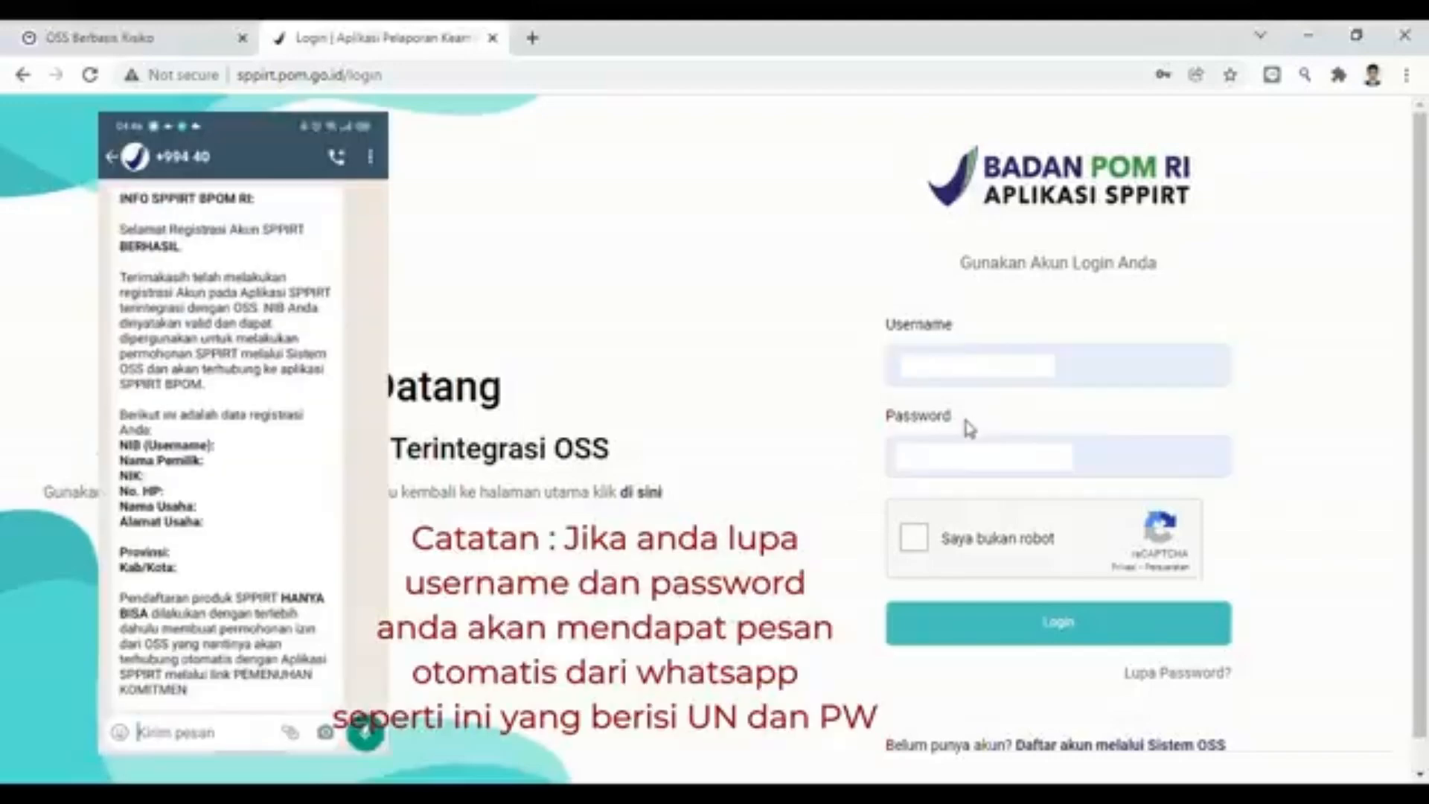
{"action": "left_click", "coordinate": [921, 546]}
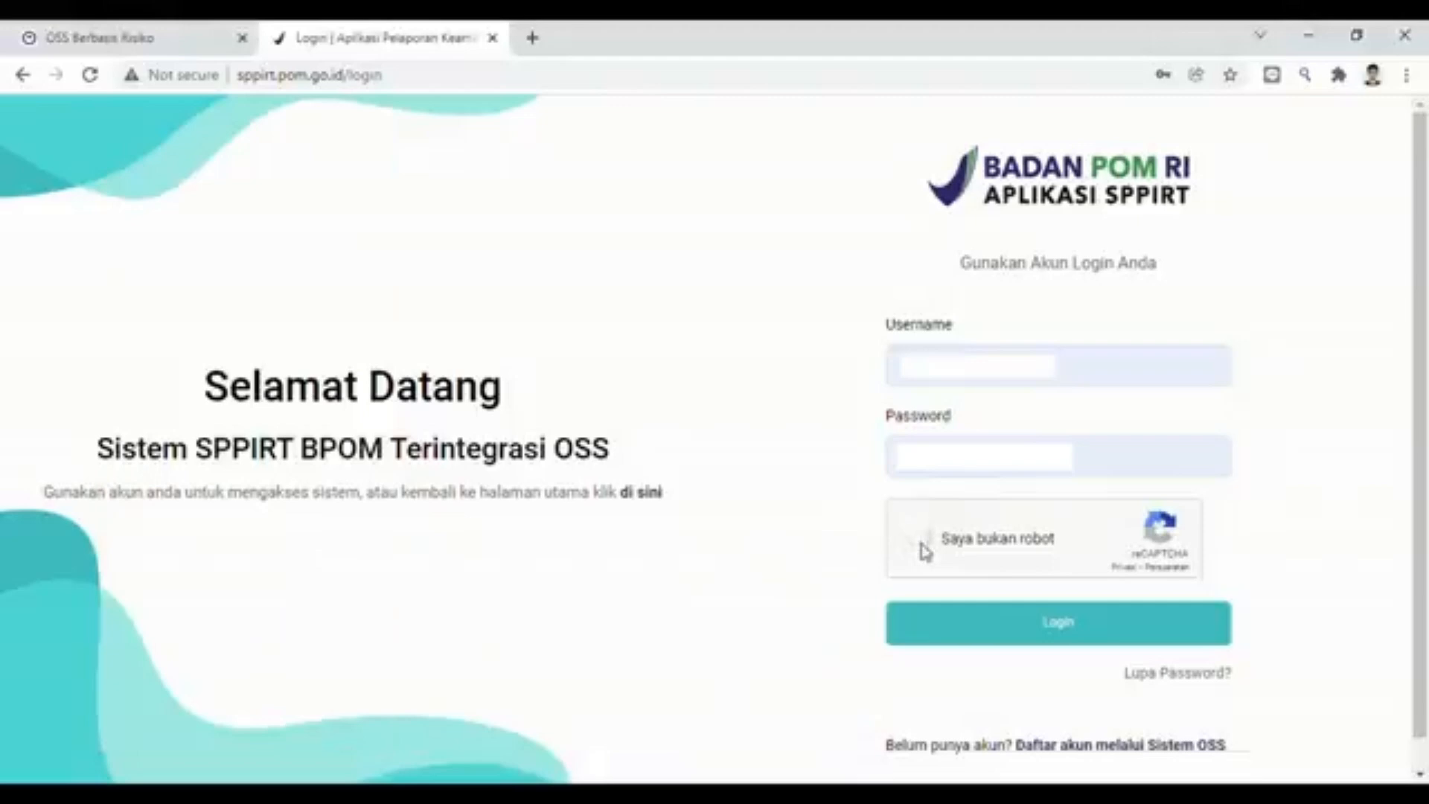
{"action": "left_click", "coordinate": [1004, 633]}
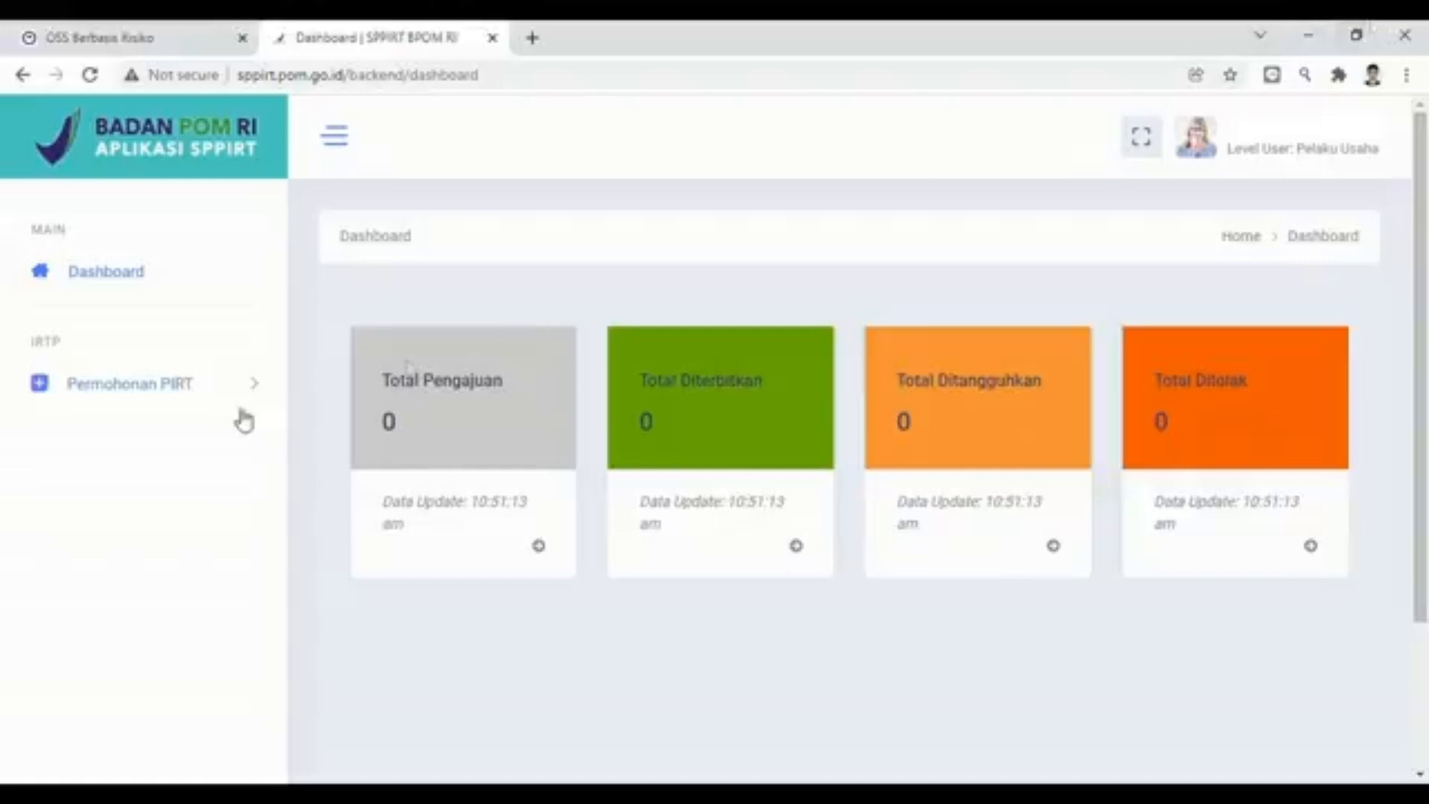
Open Usulan Baru under Permohonan PIRT to start a new proposal.
{"action": "left_click", "coordinate": [183, 397]}
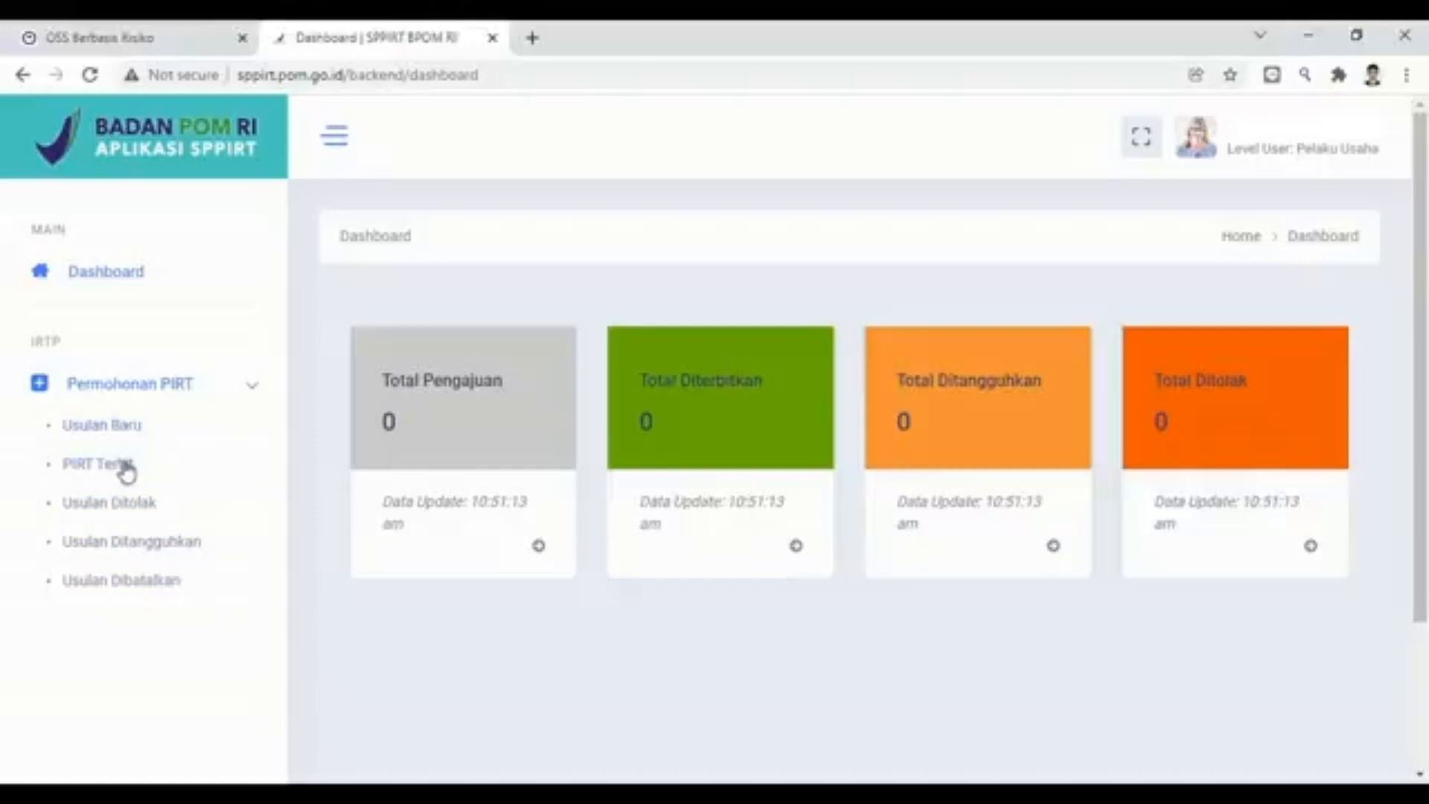
{"action": "left_click", "coordinate": [133, 430]}
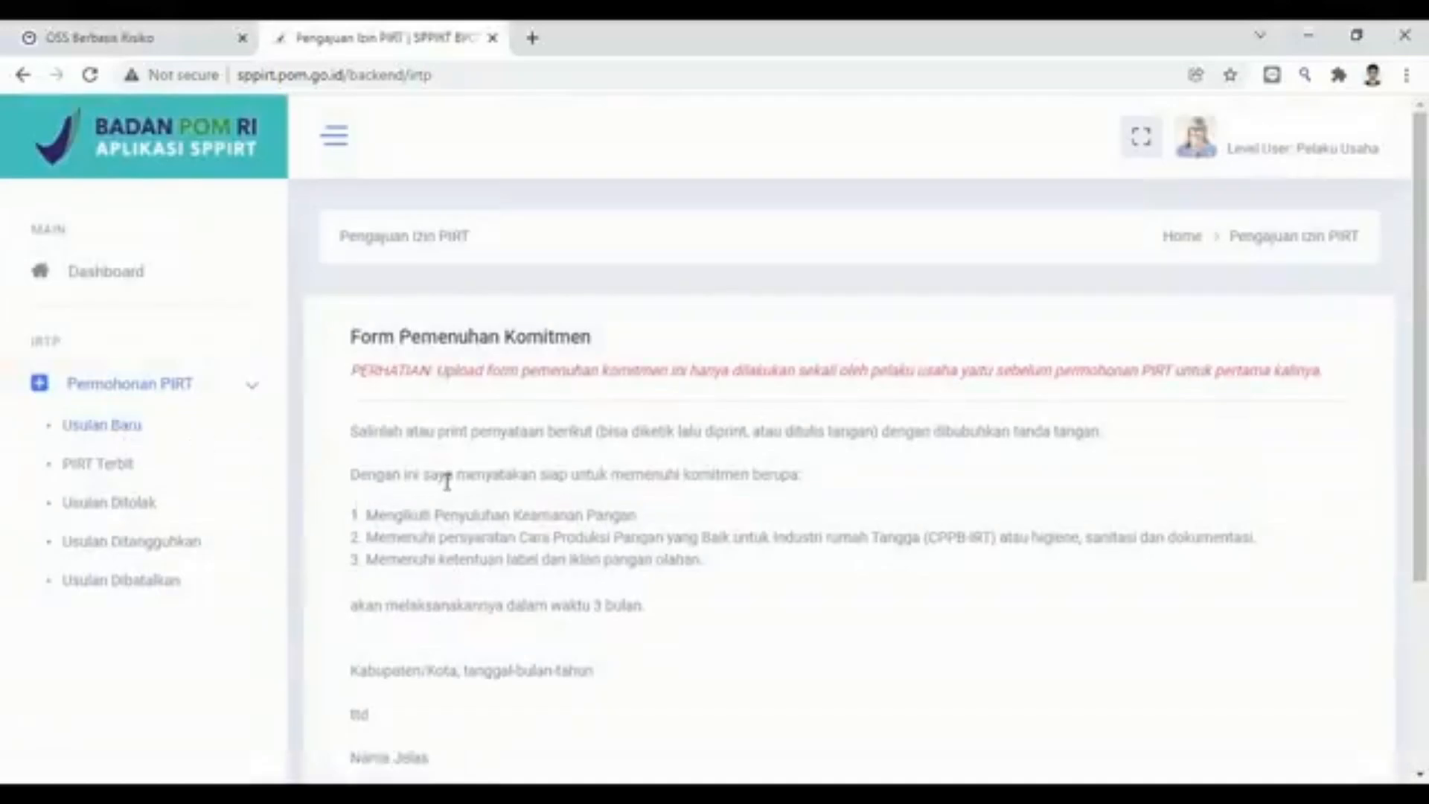
Examine the commitment statement in Form Pemenuhan Komitmen, from its opening sentence to the signature lines.
{"action": "scroll", "coordinate": [446, 483], "scroll_direction": "down", "scroll_amount": 1}
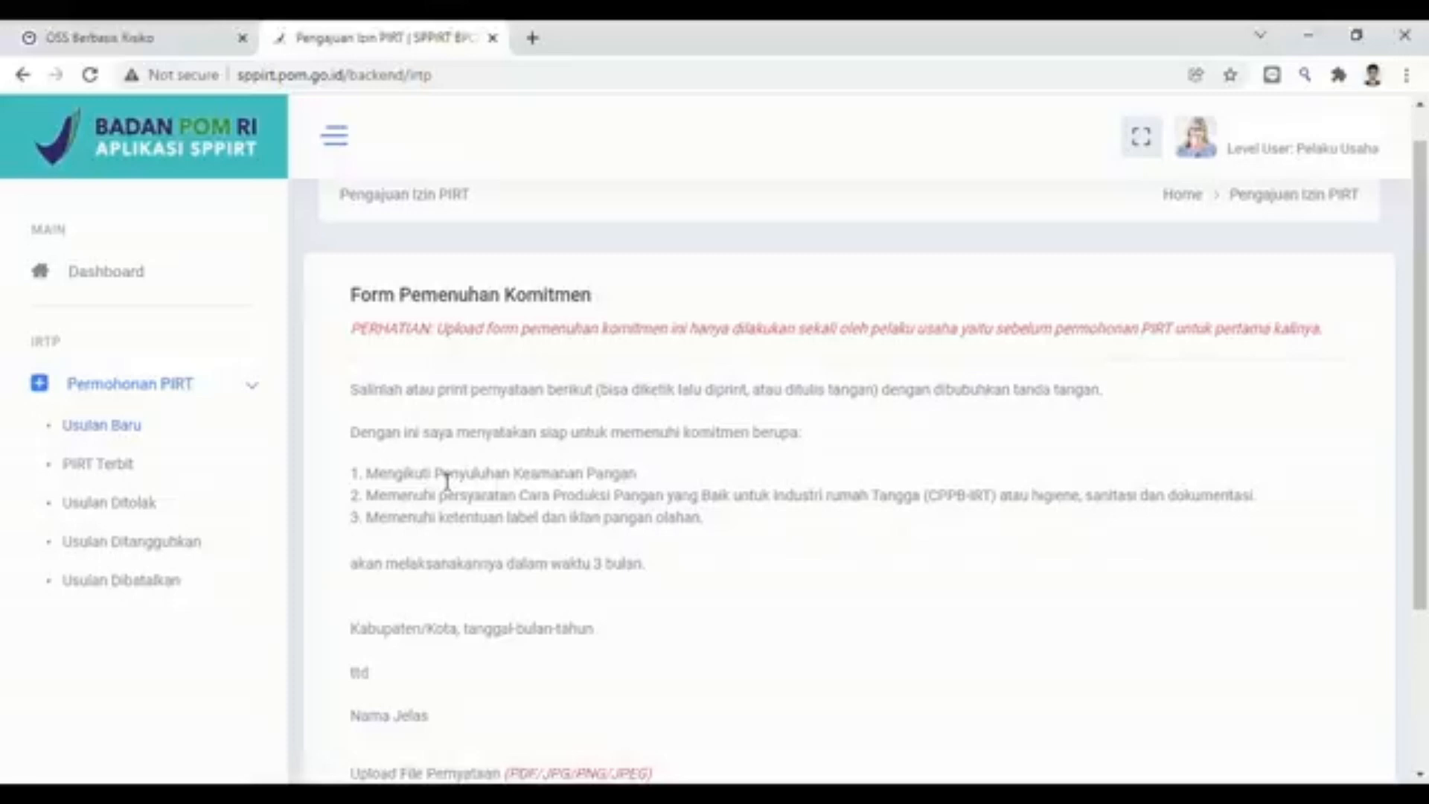
{"action": "scroll", "coordinate": [447, 482], "scroll_direction": "down", "scroll_amount": 1}
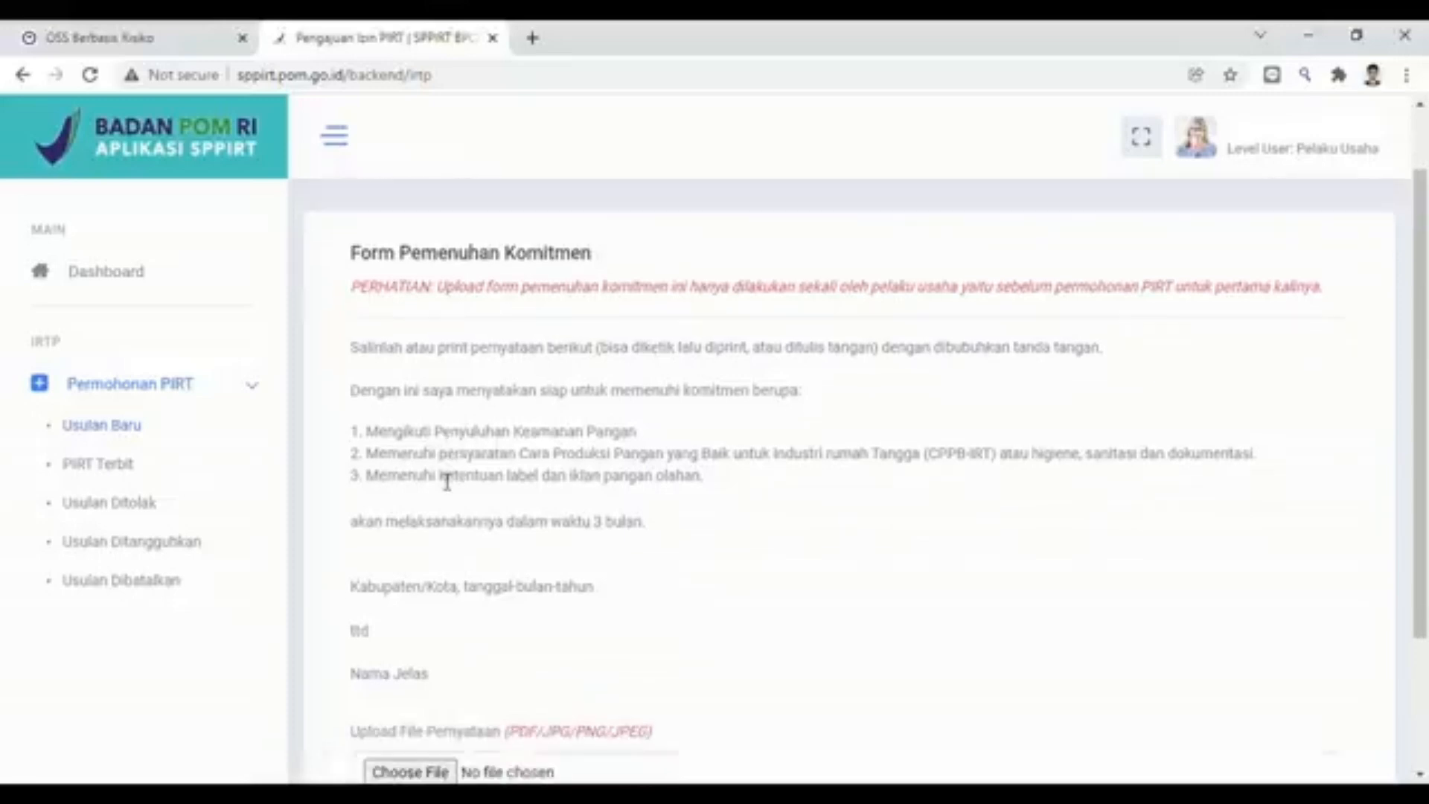
{"action": "scroll", "coordinate": [446, 483], "scroll_direction": "down", "scroll_amount": 1}
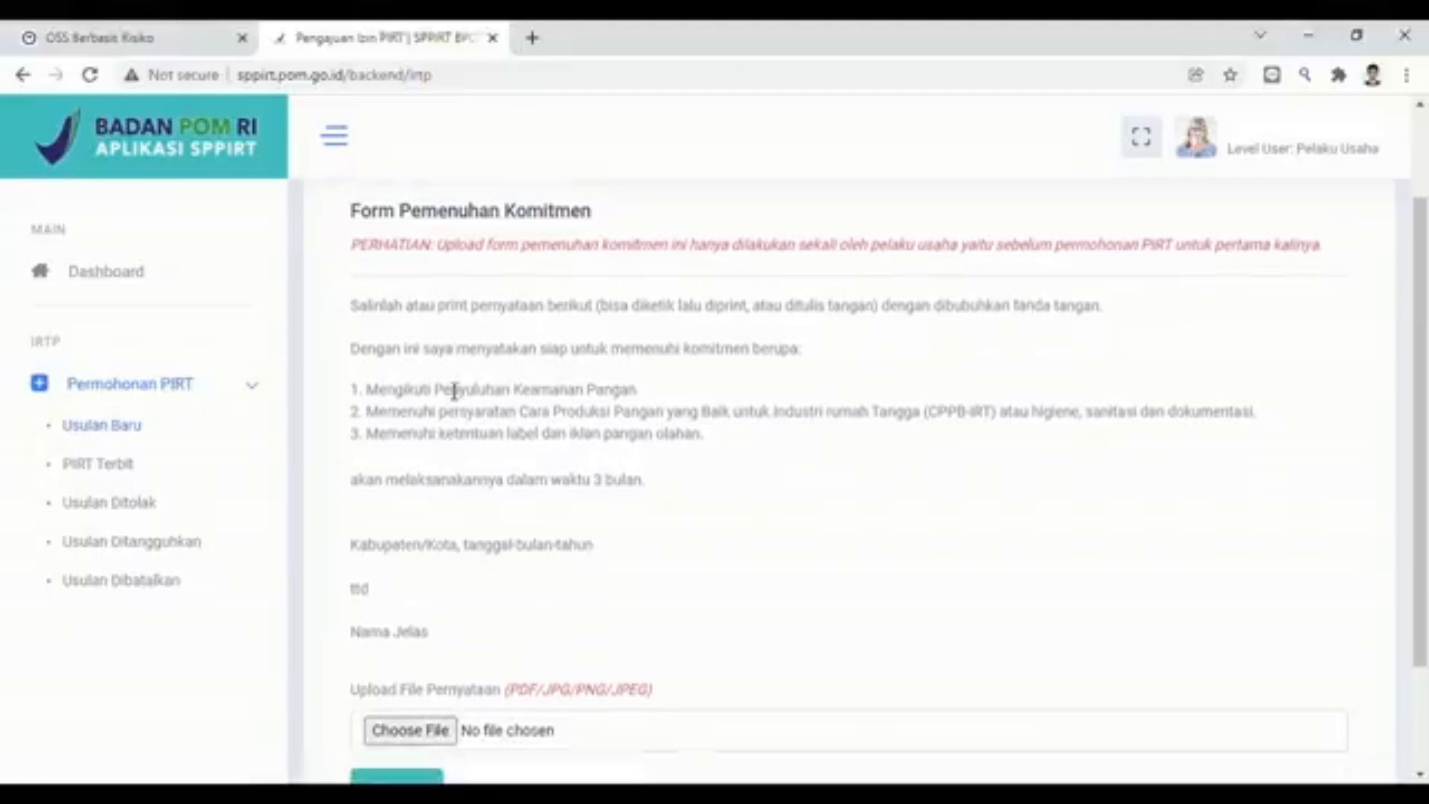
{"action": "double_click", "coordinate": [364, 362]}
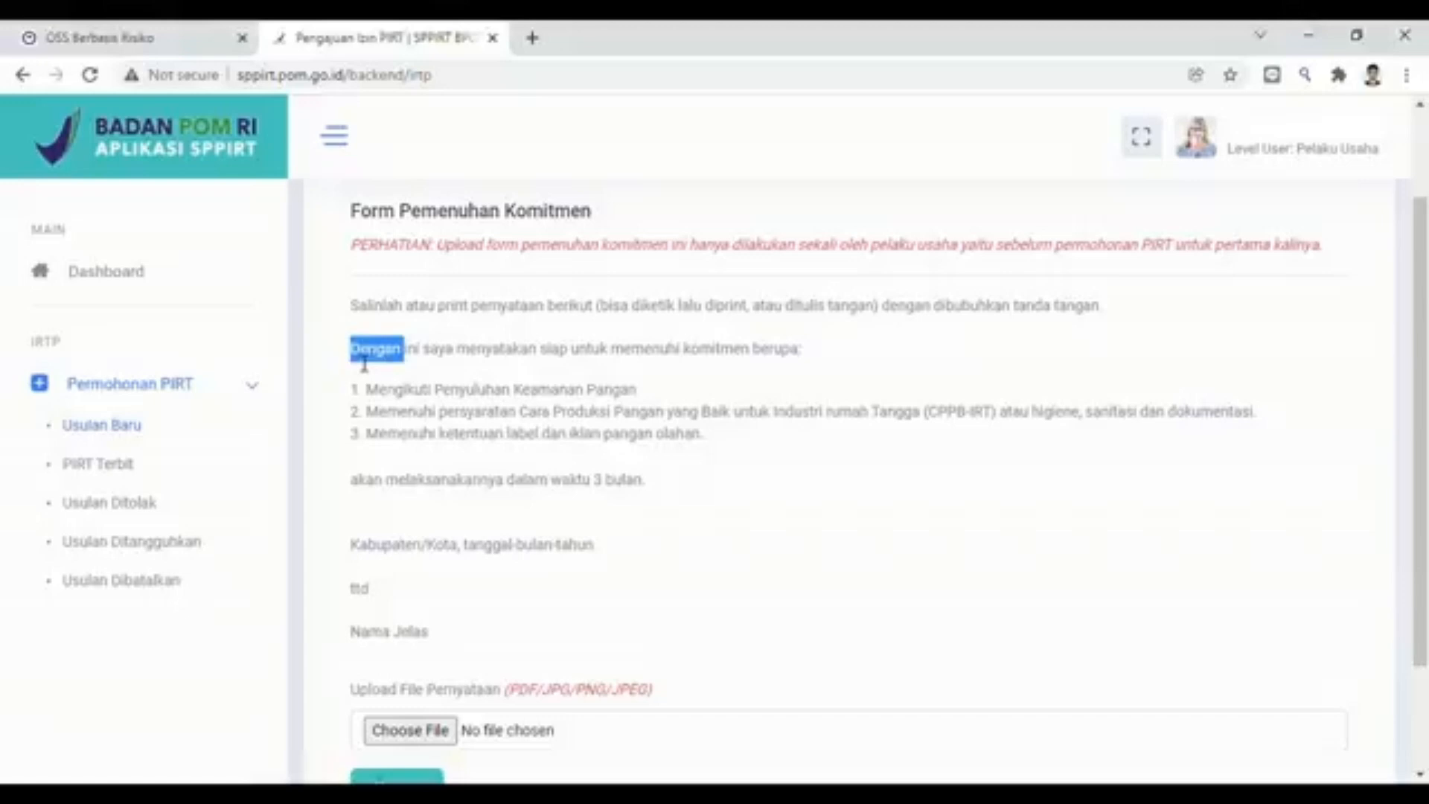
{"action": "left_click", "coordinate": [494, 395]}
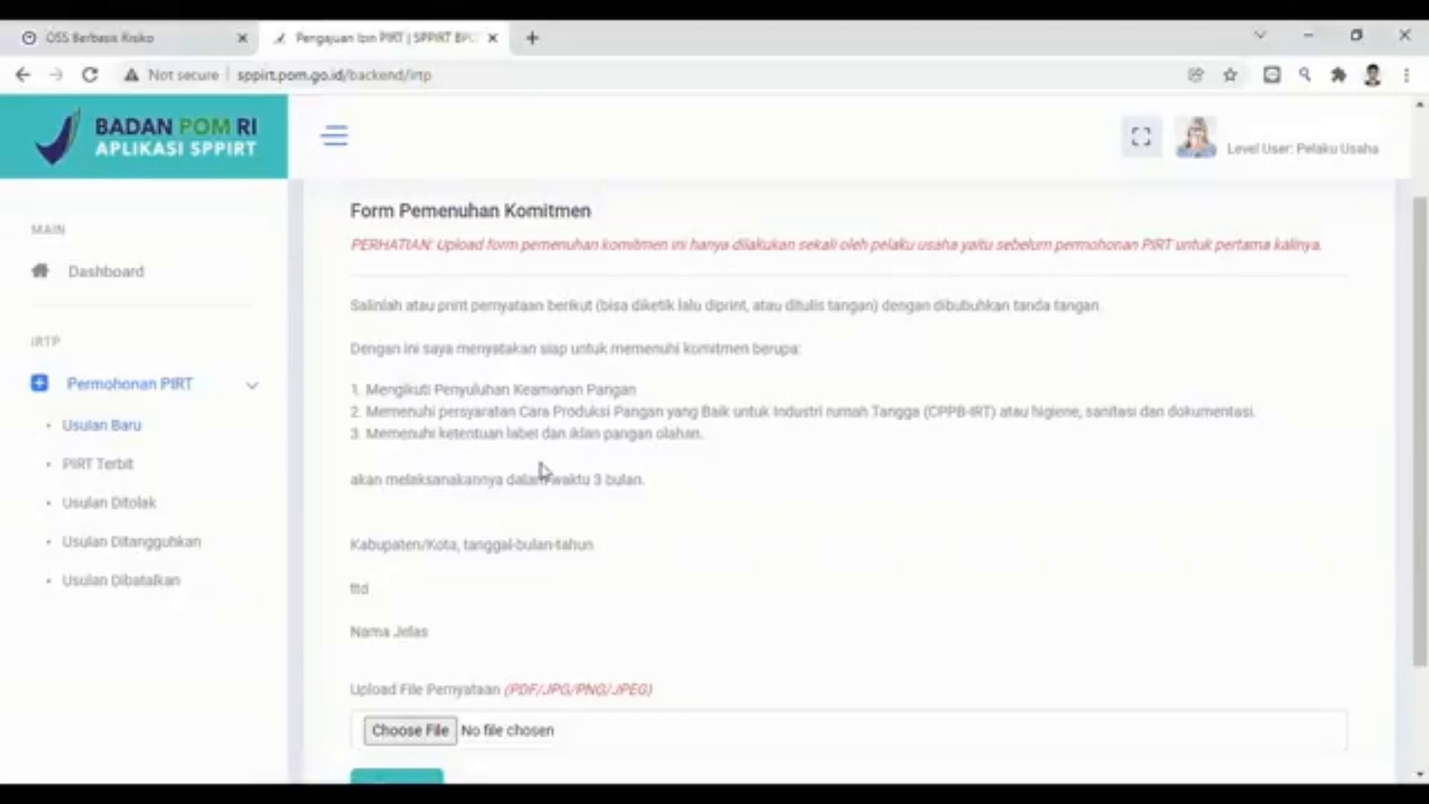
{"action": "scroll", "coordinate": [541, 469], "scroll_direction": "down", "scroll_amount": 1}
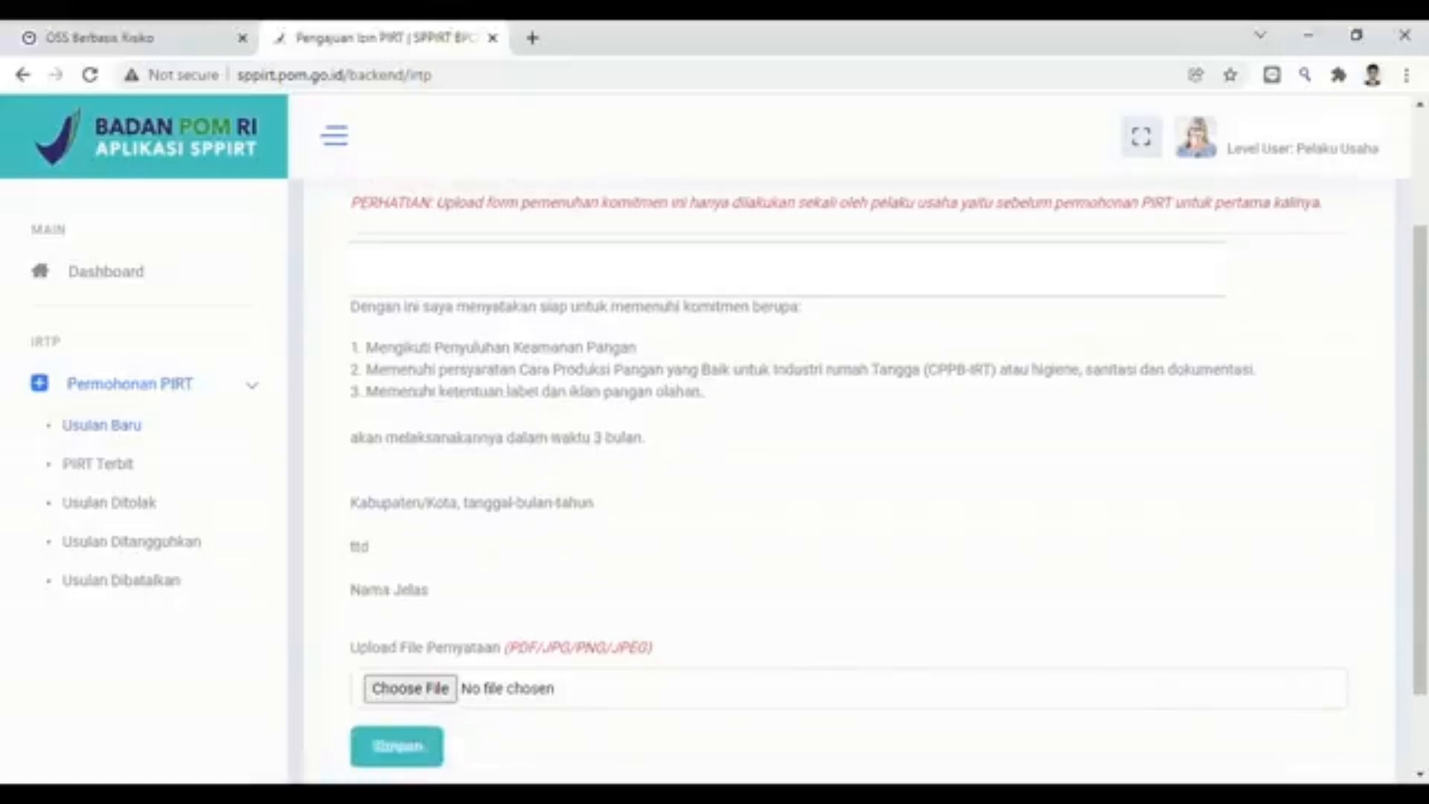
{"action": "left_click_drag", "start_coordinate": [351, 306], "coordinate": [429, 591]}
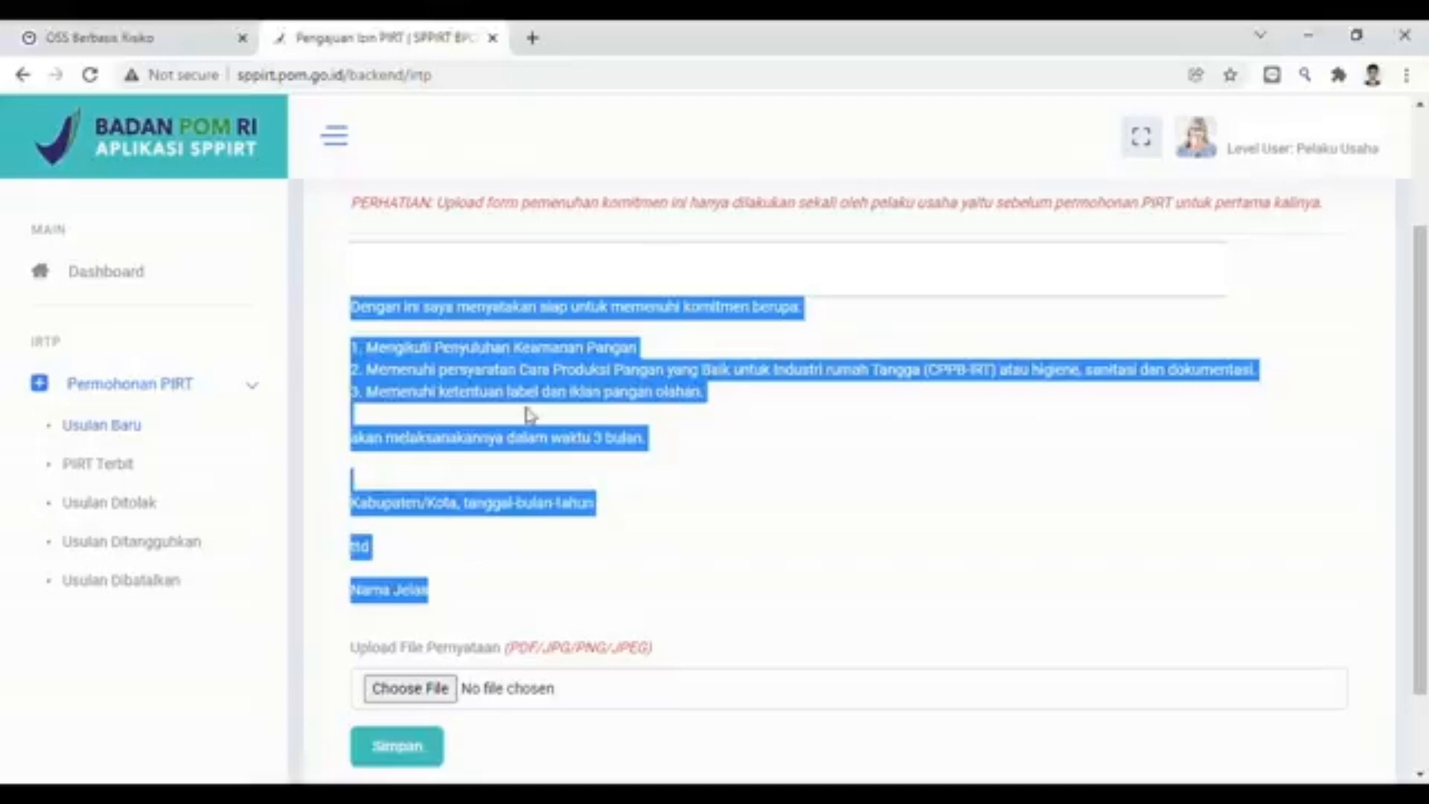
{"action": "left_click", "coordinate": [575, 583]}
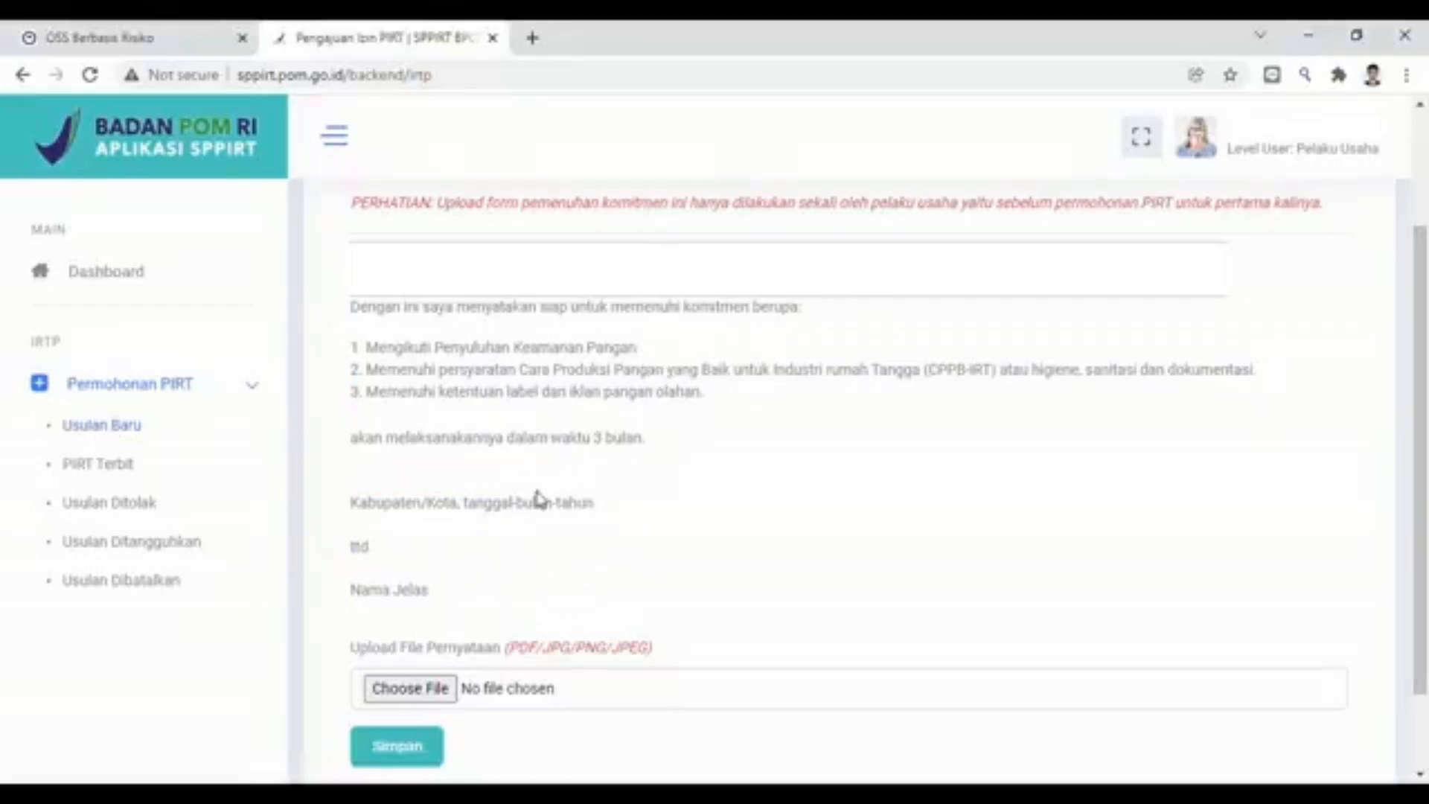
Attach SURAT PERNYATAAN.pdf as the signed statement and save the commitment form.
{"action": "left_click", "coordinate": [420, 690]}
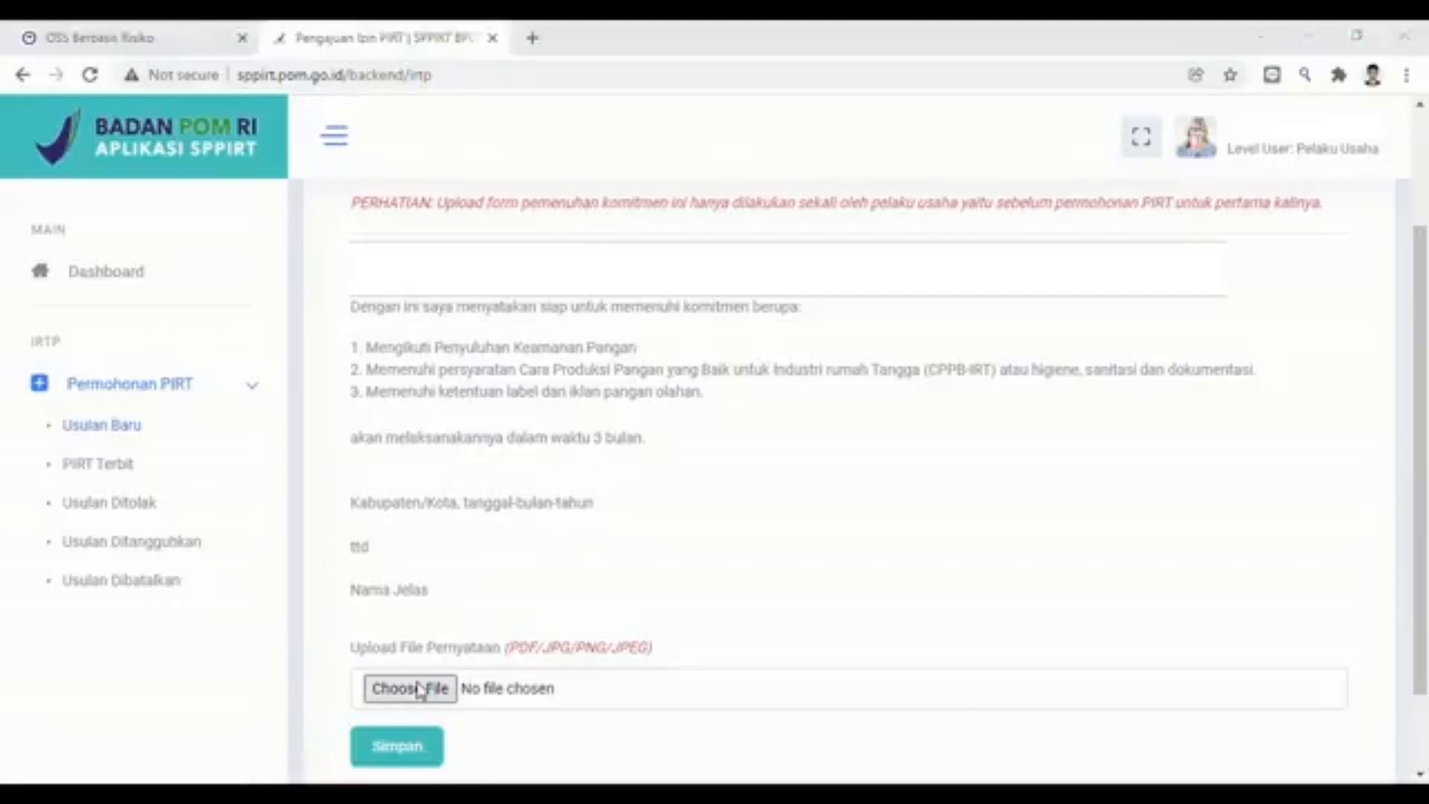
{"action": "left_click", "coordinate": [992, 534]}
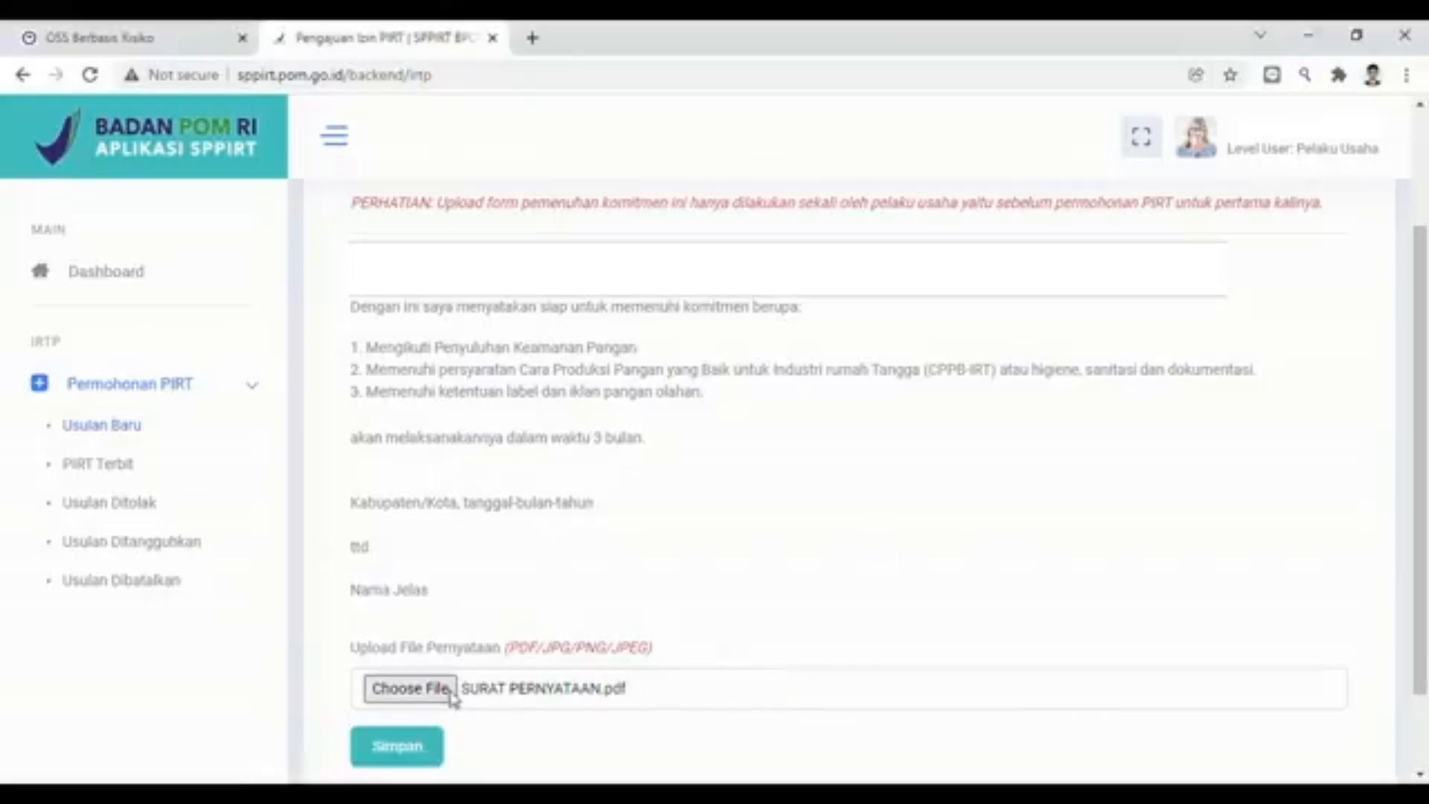
{"action": "left_click", "coordinate": [423, 752]}
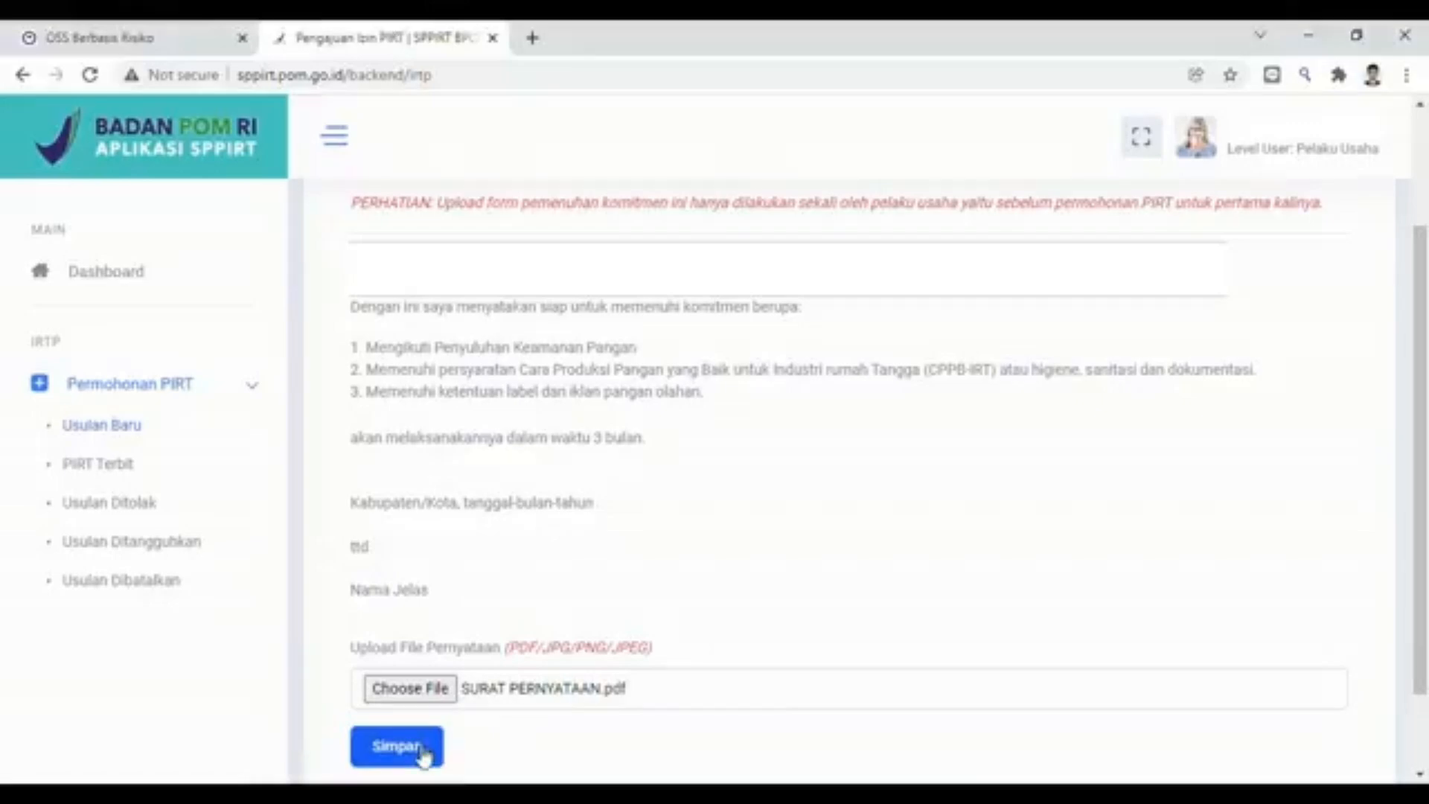
{"action": "left_click", "coordinate": [423, 754]}
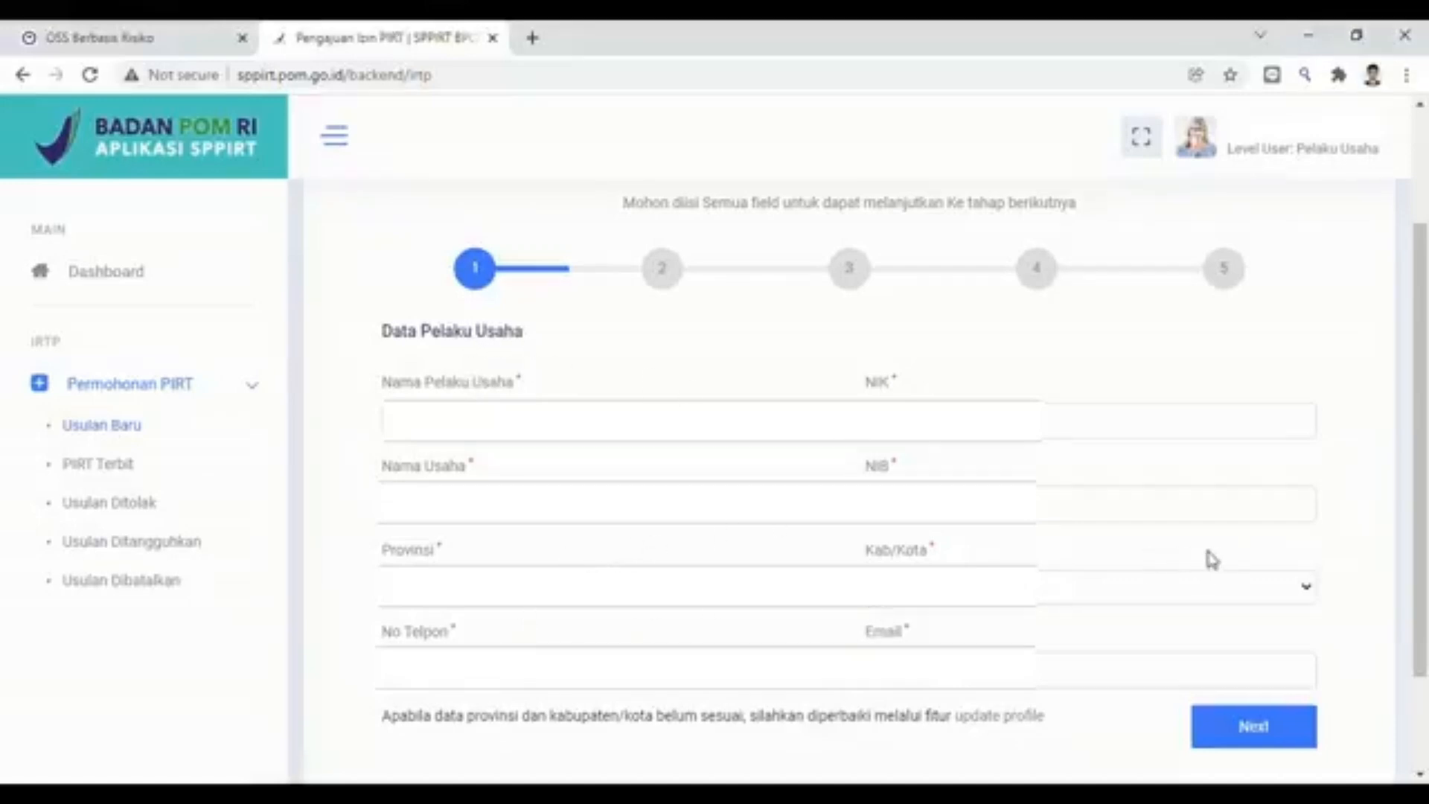
Continue past Data Pelaku Usaha and set the product's Jenis Produk Pangan to "[04] Hasil Olahan Buah, Sayur, dan rumput laut".
{"action": "scroll", "coordinate": [1031, 506], "scroll_direction": "down", "scroll_amount": 2}
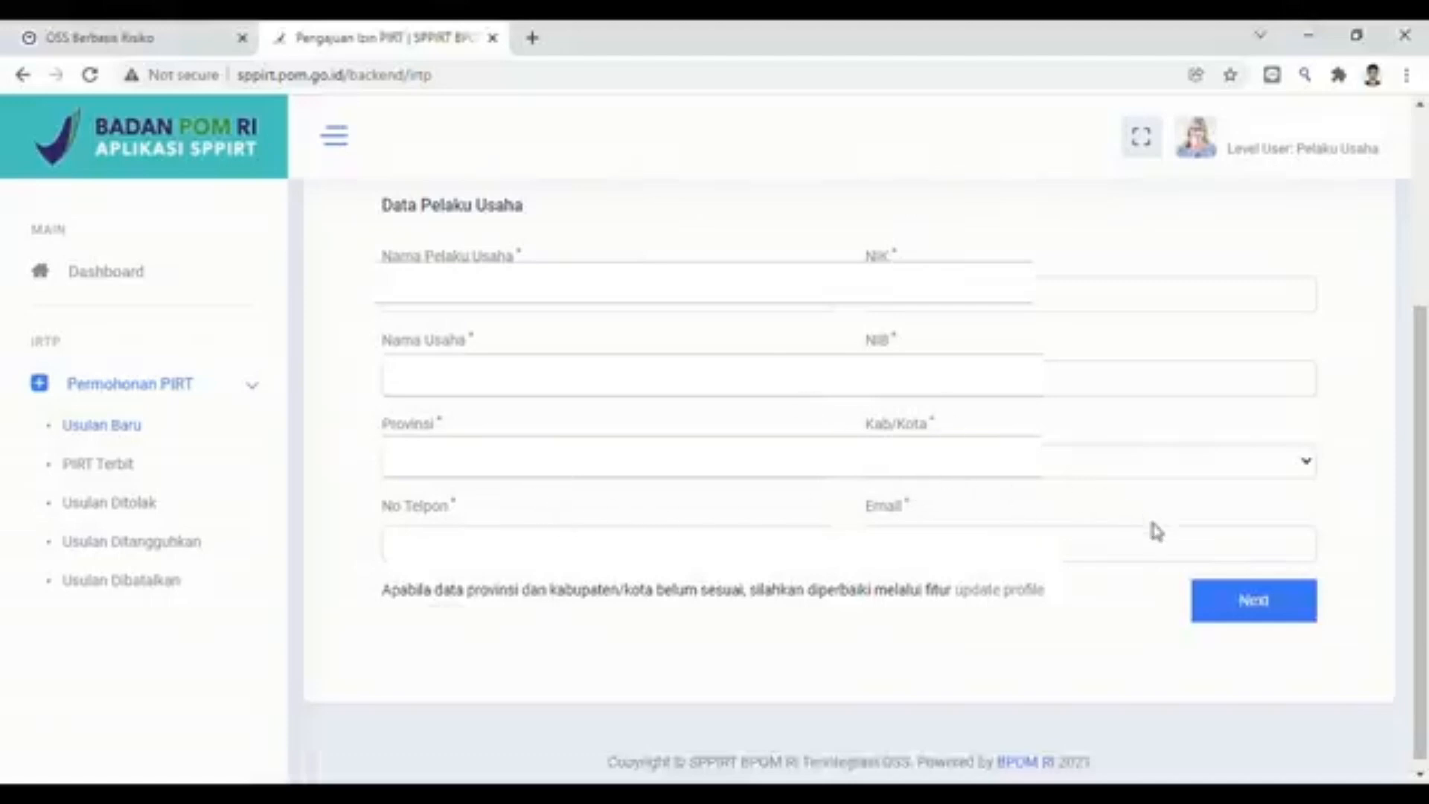
{"action": "left_click", "coordinate": [1213, 609]}
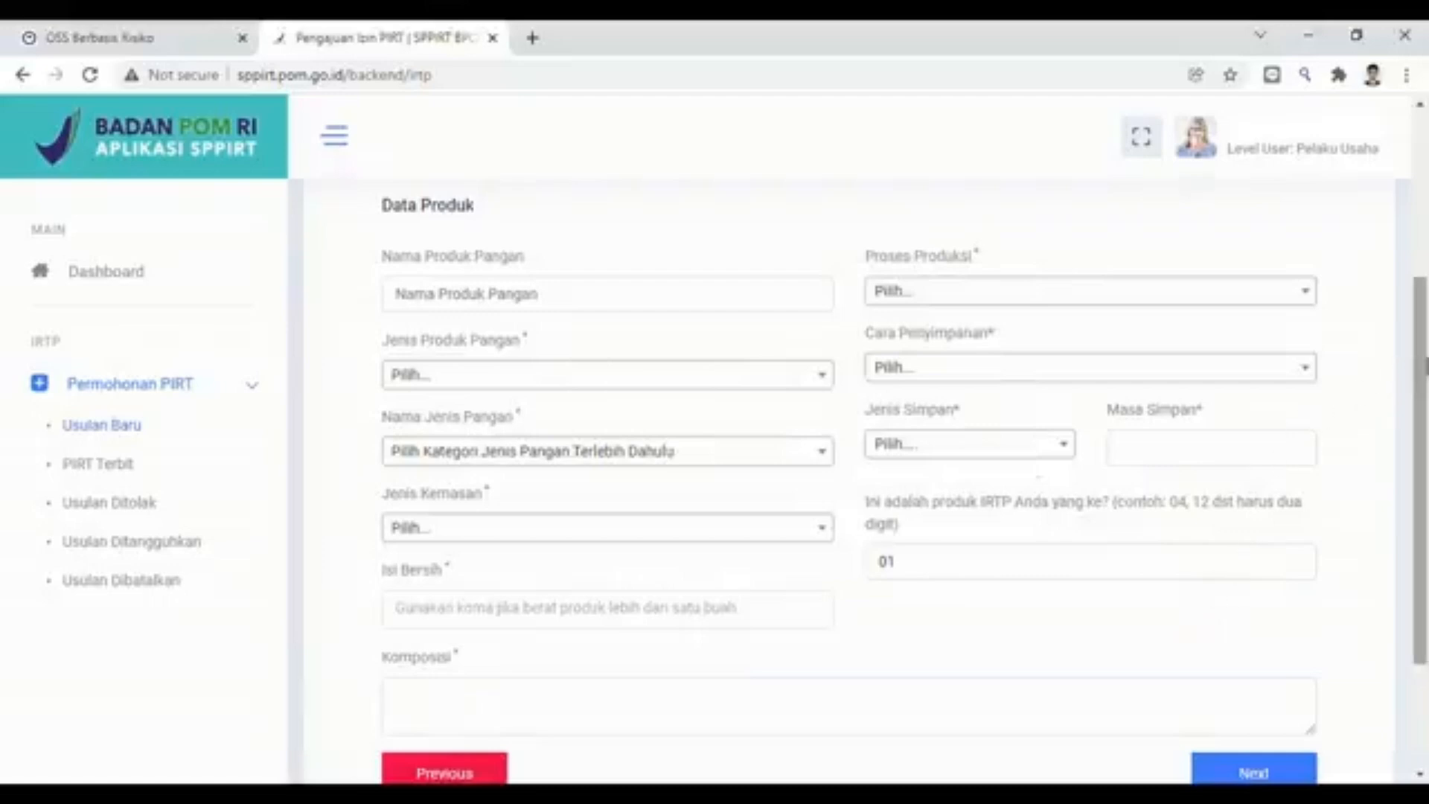
{"action": "mouse_move", "coordinate": [1423, 358]}
{"action": "left_mouse_down"}
{"action": "mouse_move", "coordinate": [1424, 289]}
{"action": "mouse_move", "coordinate": [1423, 335]}
{"action": "left_mouse_up"}
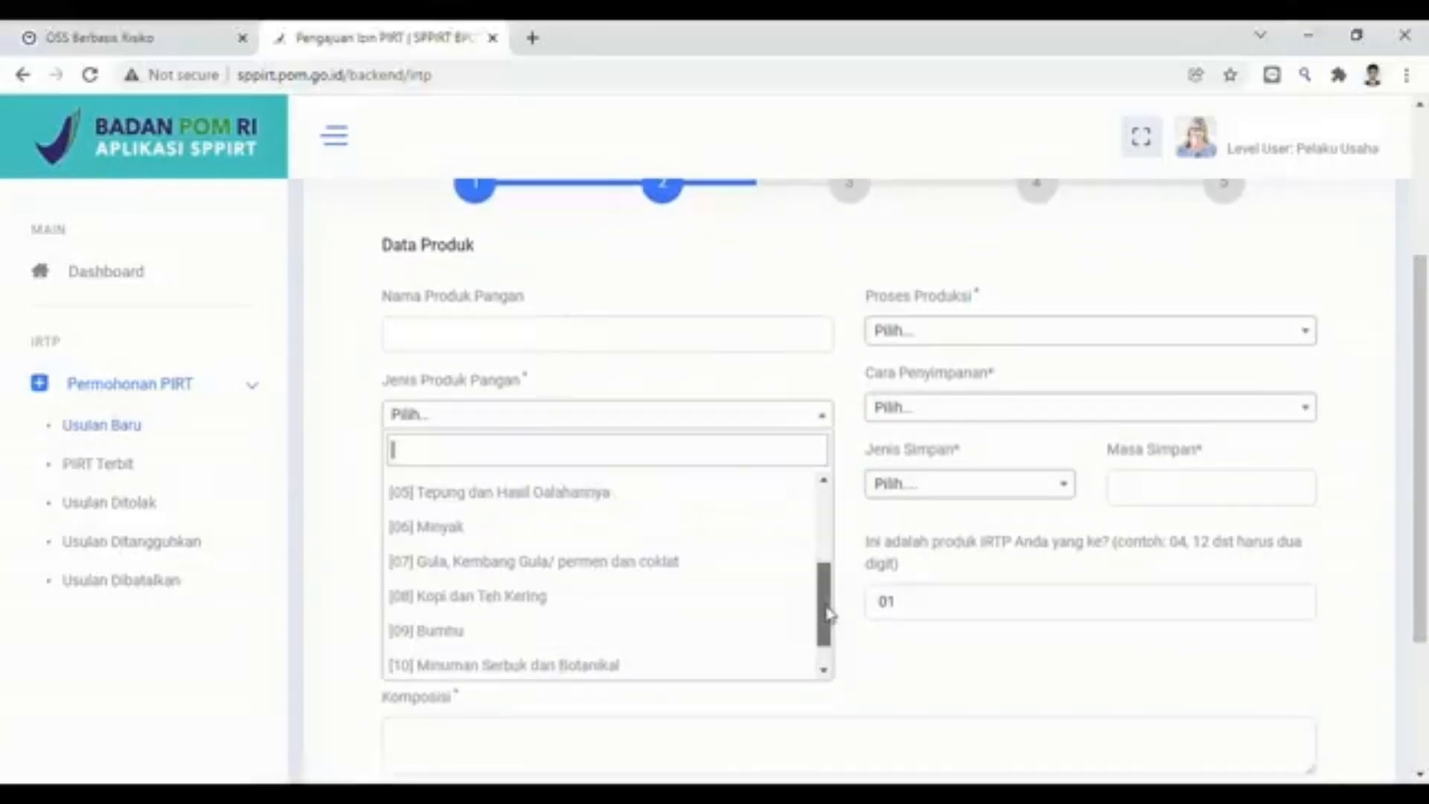
{"action": "mouse_move", "coordinate": [827, 610]}
{"action": "left_mouse_down"}
{"action": "mouse_move", "coordinate": [824, 643]}
{"action": "mouse_move", "coordinate": [823, 597]}
{"action": "left_mouse_up"}
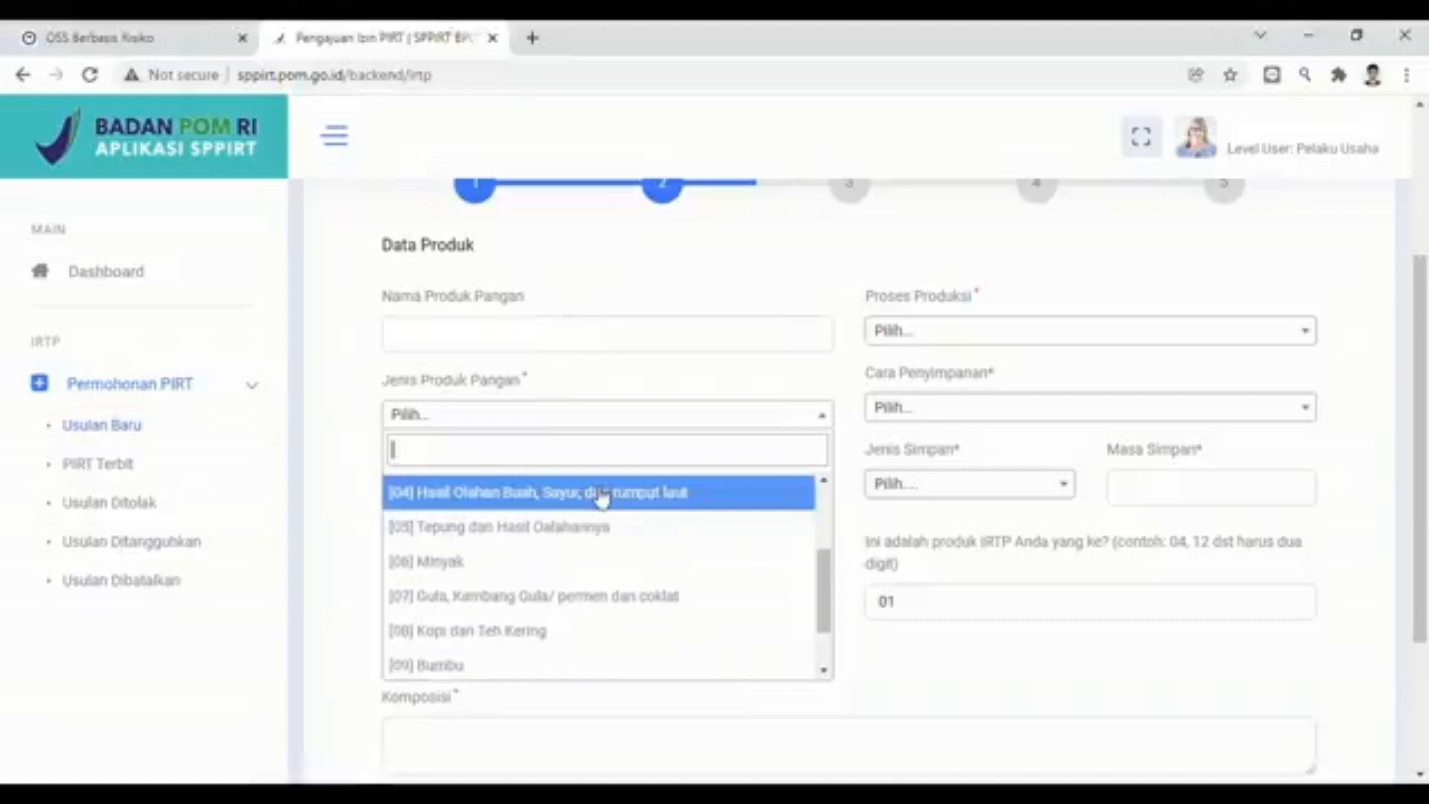
{"action": "left_click", "coordinate": [603, 497]}
Set Nama Jenis Pangan to "[37] keripik buah" and Jenis Kemasan to "[02] Plastik".
{"action": "left_click", "coordinate": [597, 494]}
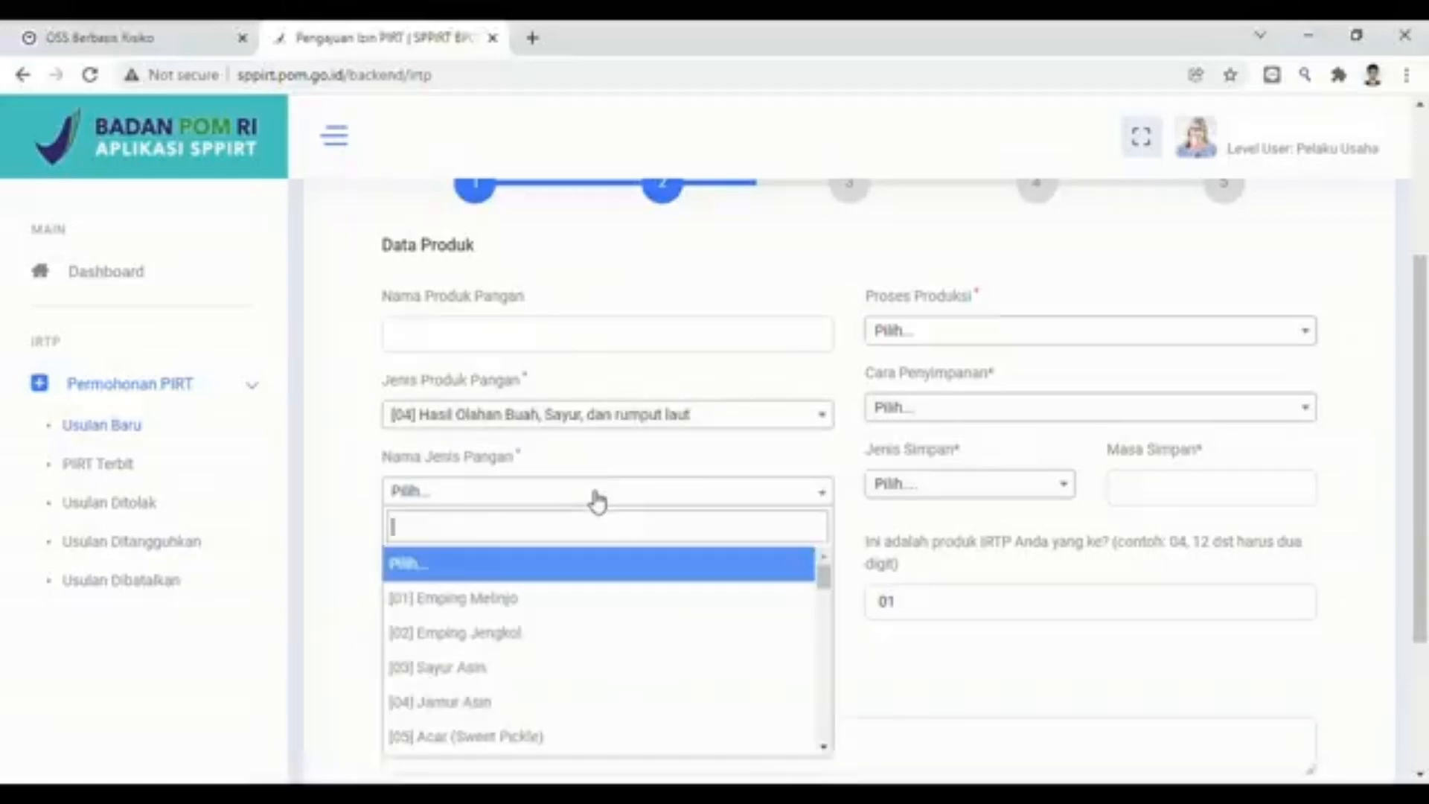
{"action": "type", "text": "ke"}
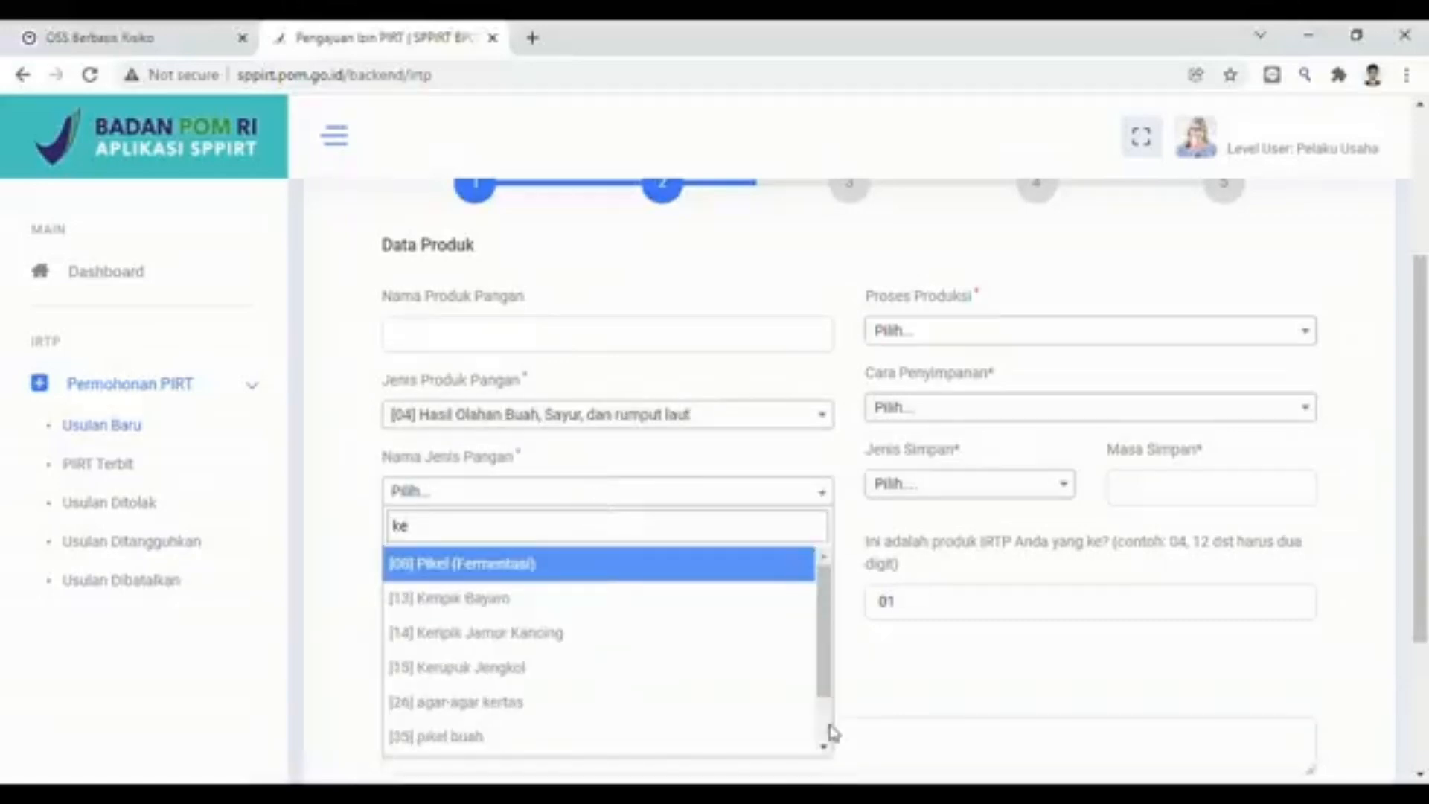
{"action": "type", "text": "ripik"}
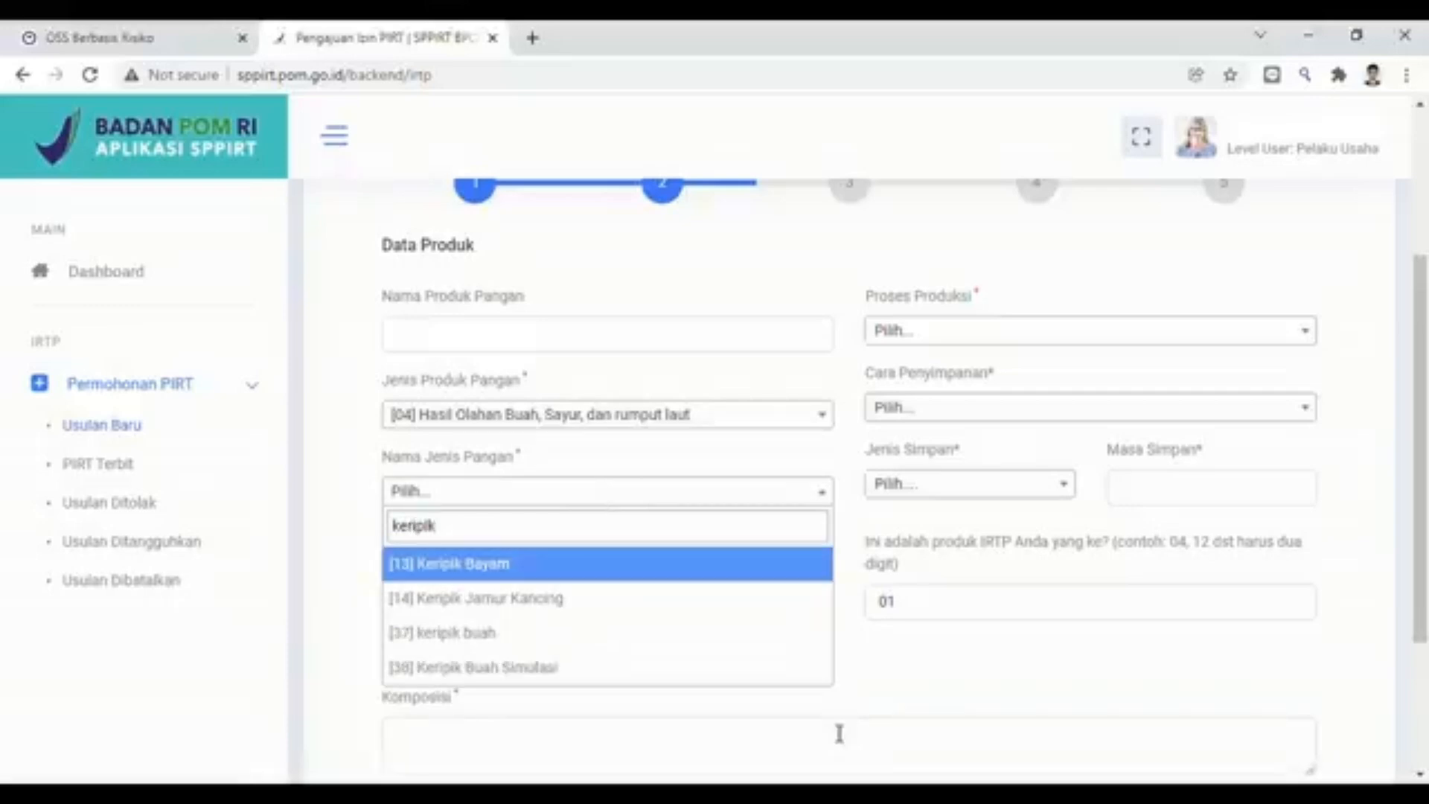
{"action": "left_click", "coordinate": [493, 637]}
{"action": "scroll", "coordinate": [488, 637], "scroll_direction": "down", "scroll_amount": 1}
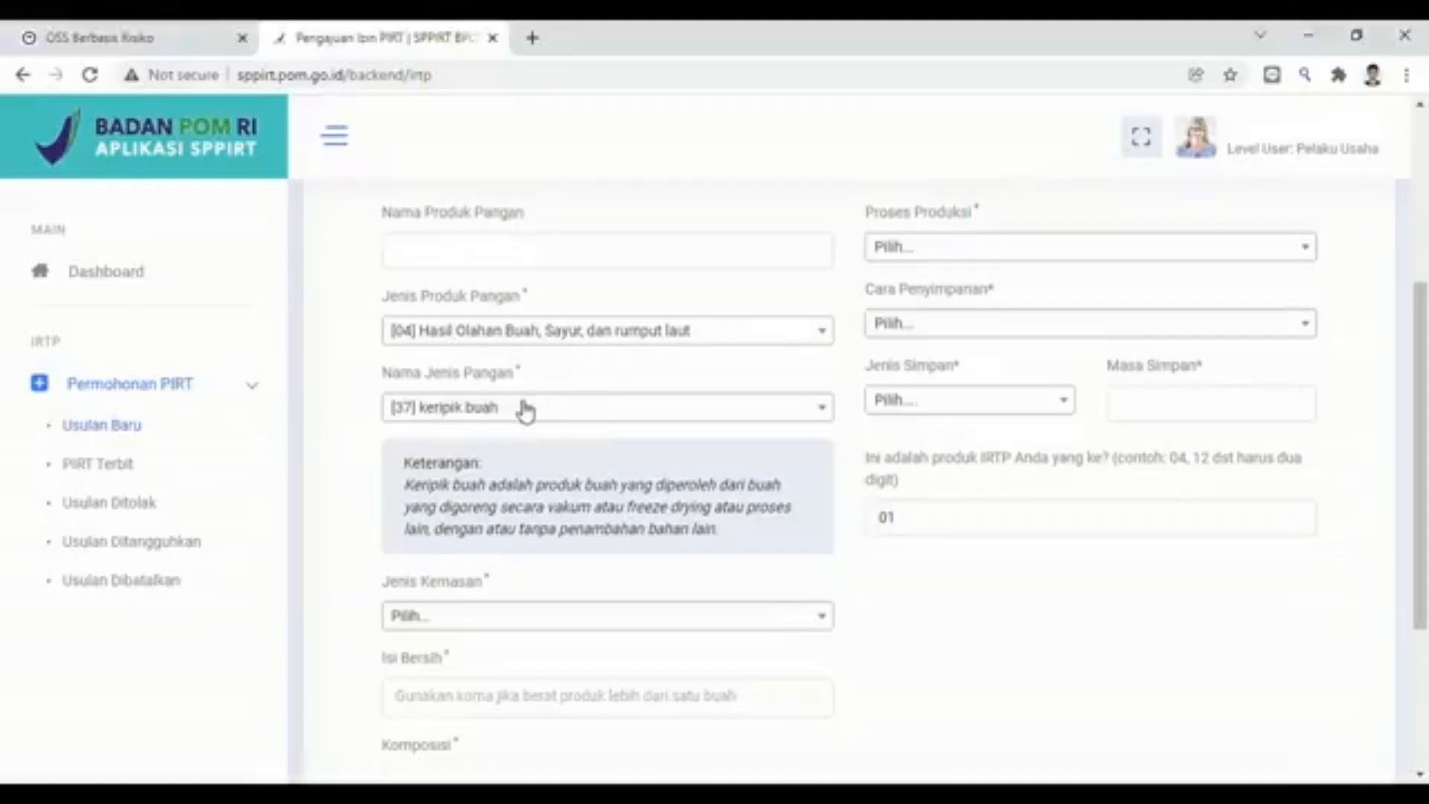
{"action": "left_click", "coordinate": [466, 627]}
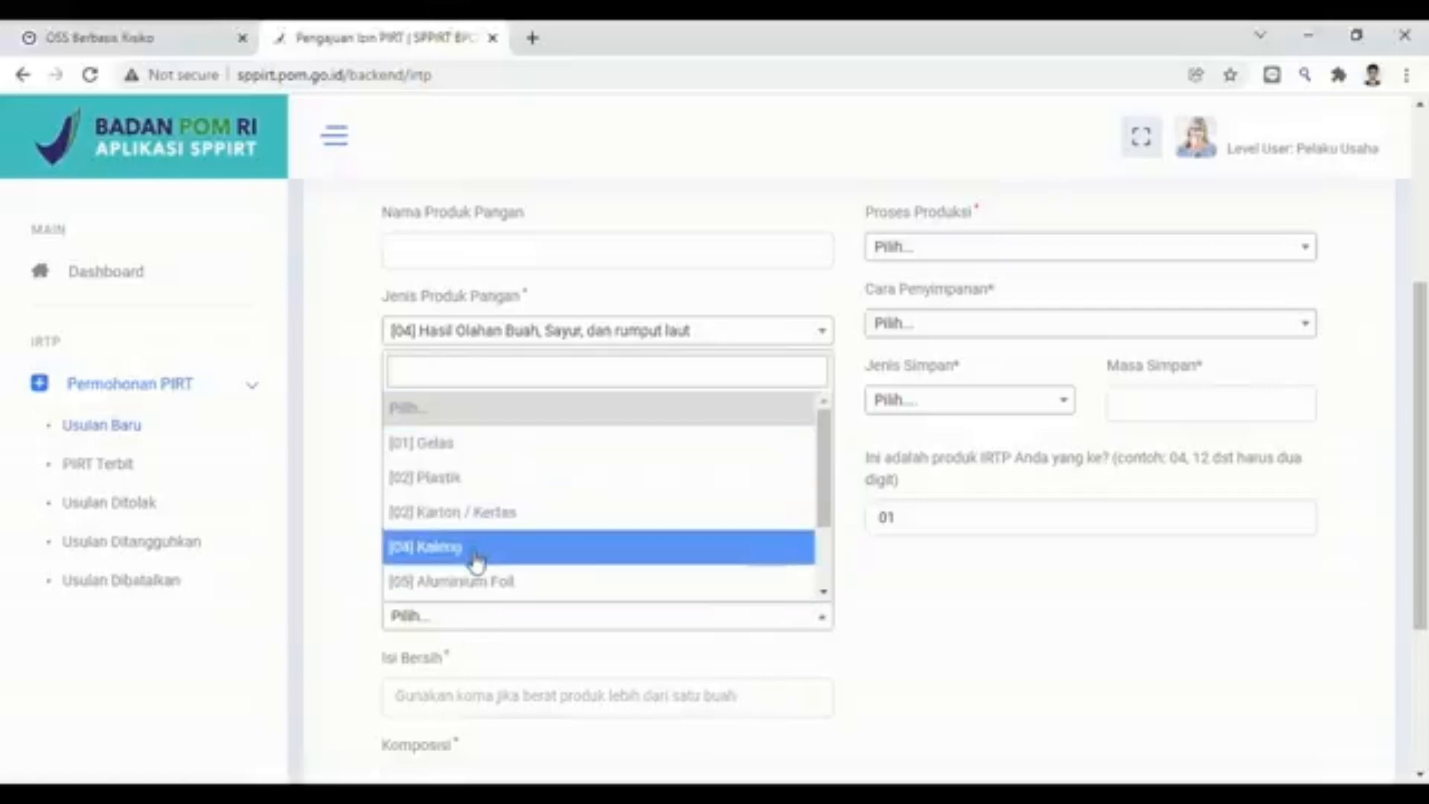
{"action": "left_click", "coordinate": [480, 480]}
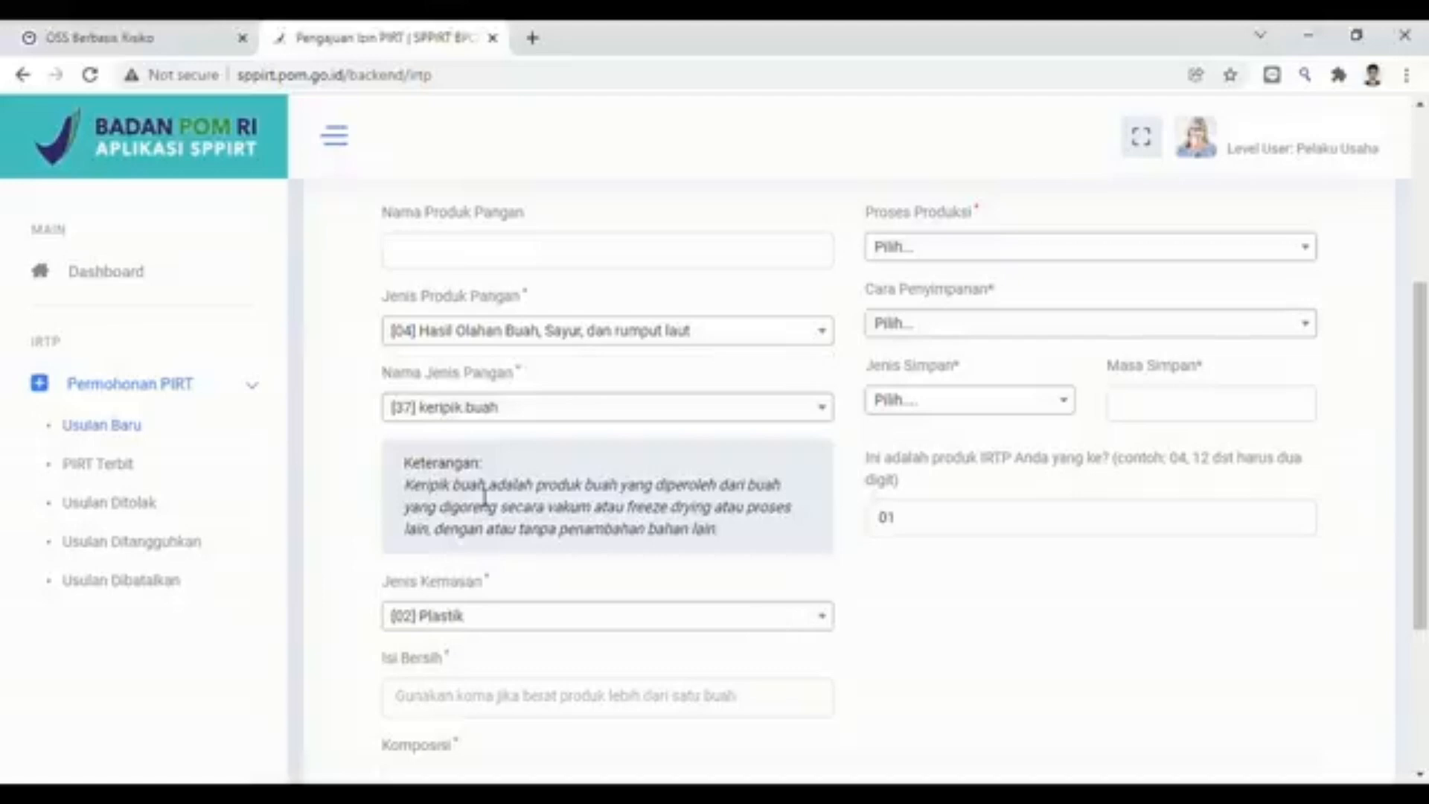
Set Proses Produksi to Penggorengan and Cara Penyimpanan to Di Suhu Ruangan.
{"action": "left_click", "coordinate": [994, 259]}
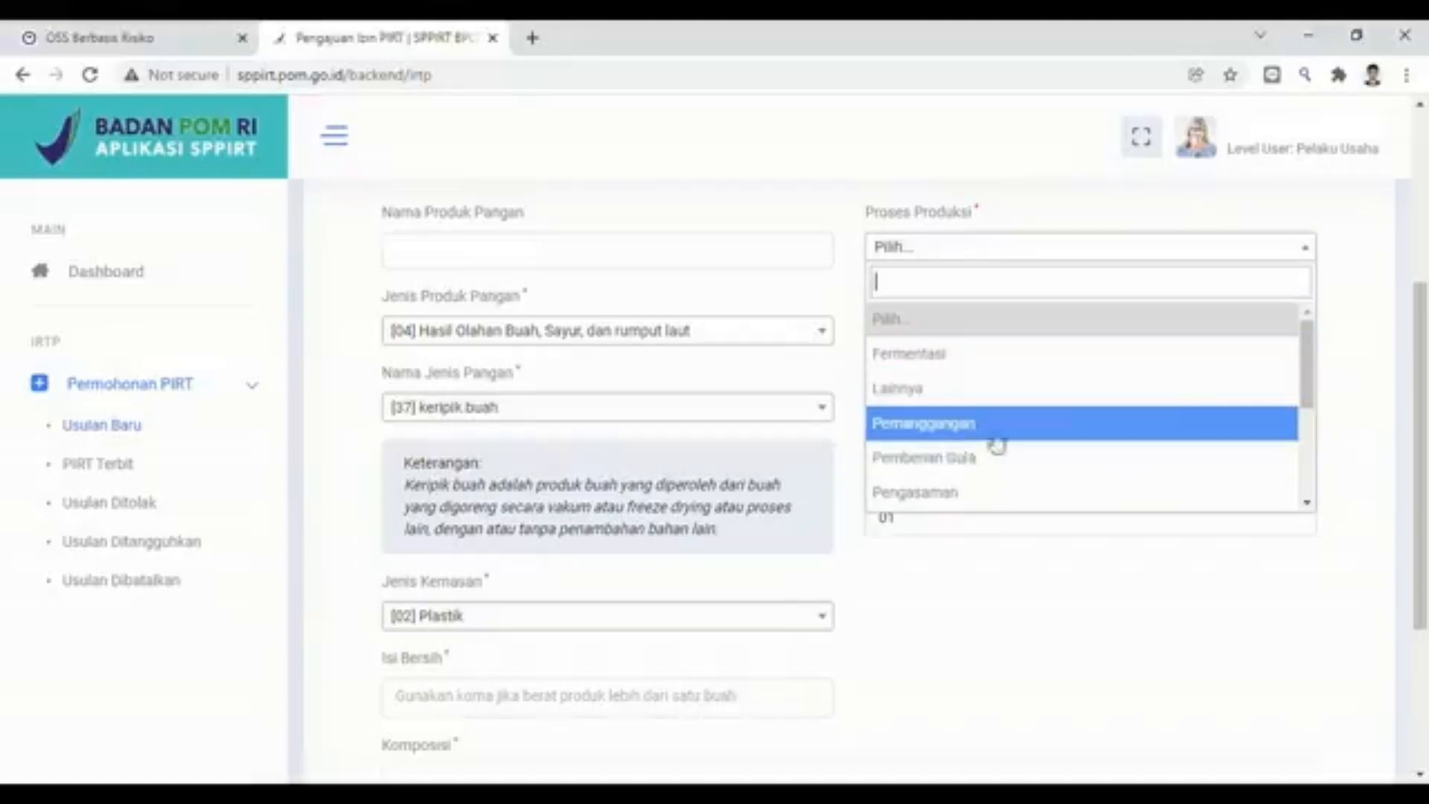
{"action": "left_click", "coordinate": [1308, 503]}
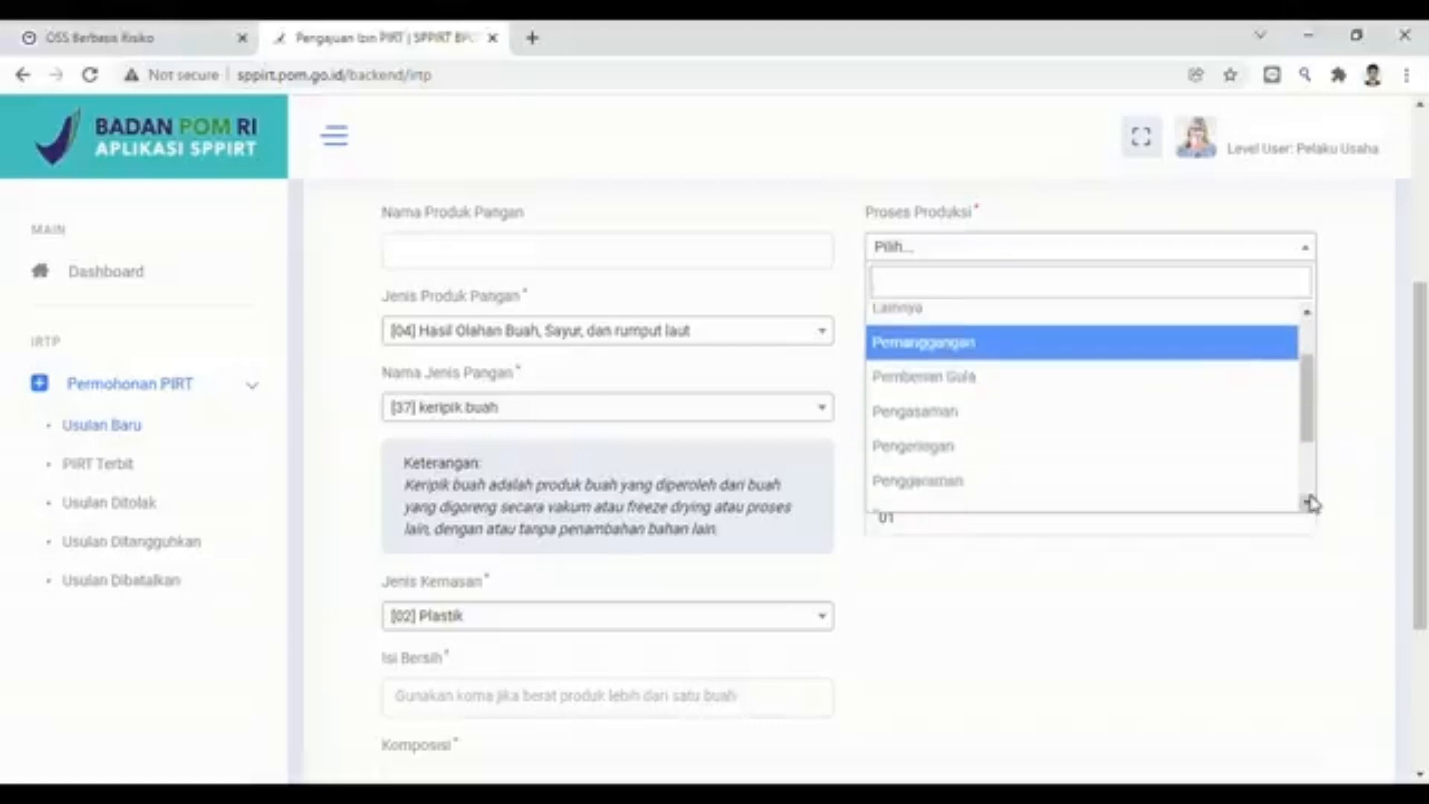
{"action": "left_click", "coordinate": [1308, 503]}
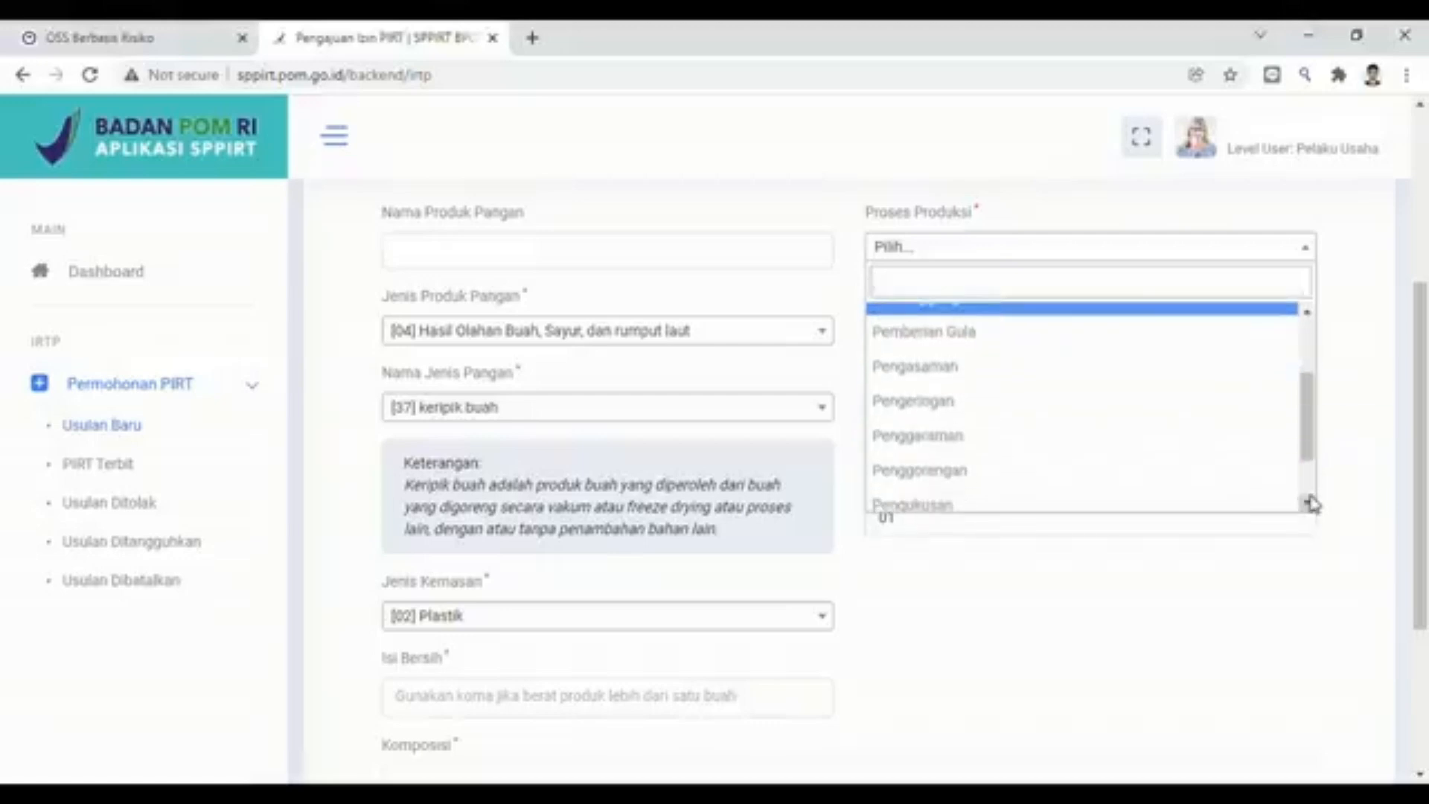
{"action": "left_click", "coordinate": [1308, 503]}
{"action": "left_click", "coordinate": [1308, 503]}
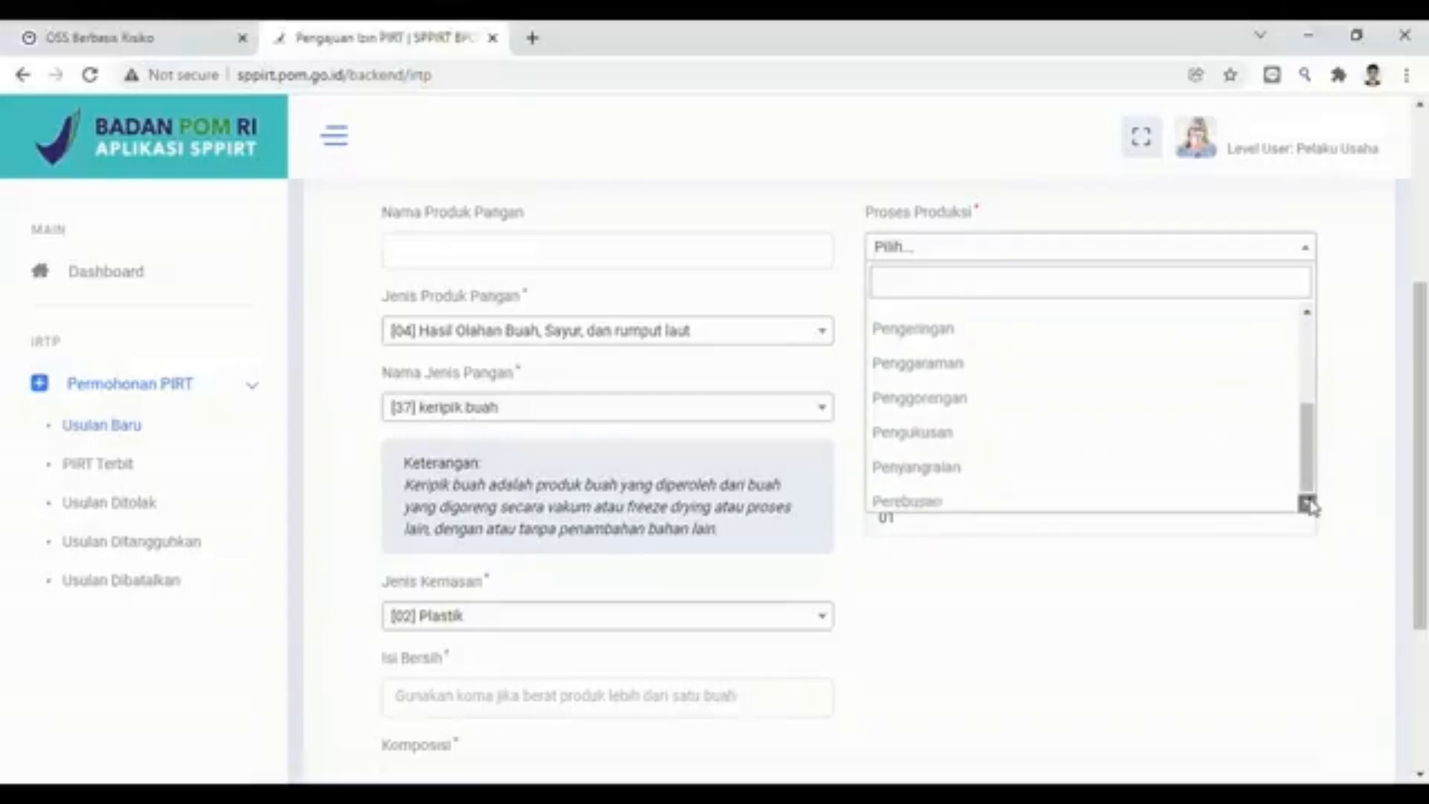
{"action": "left_click", "coordinate": [1027, 391]}
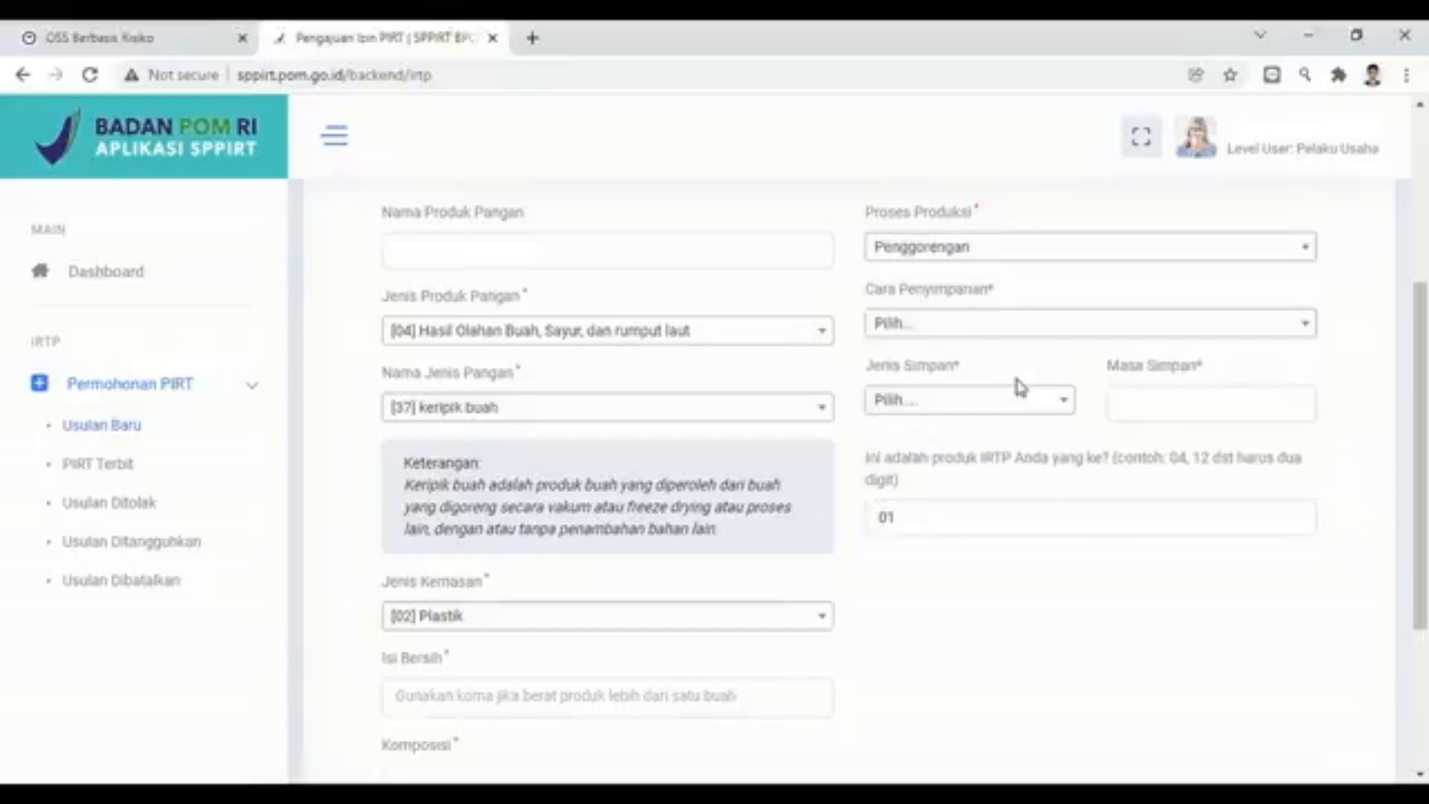
{"action": "left_click", "coordinate": [1010, 325]}
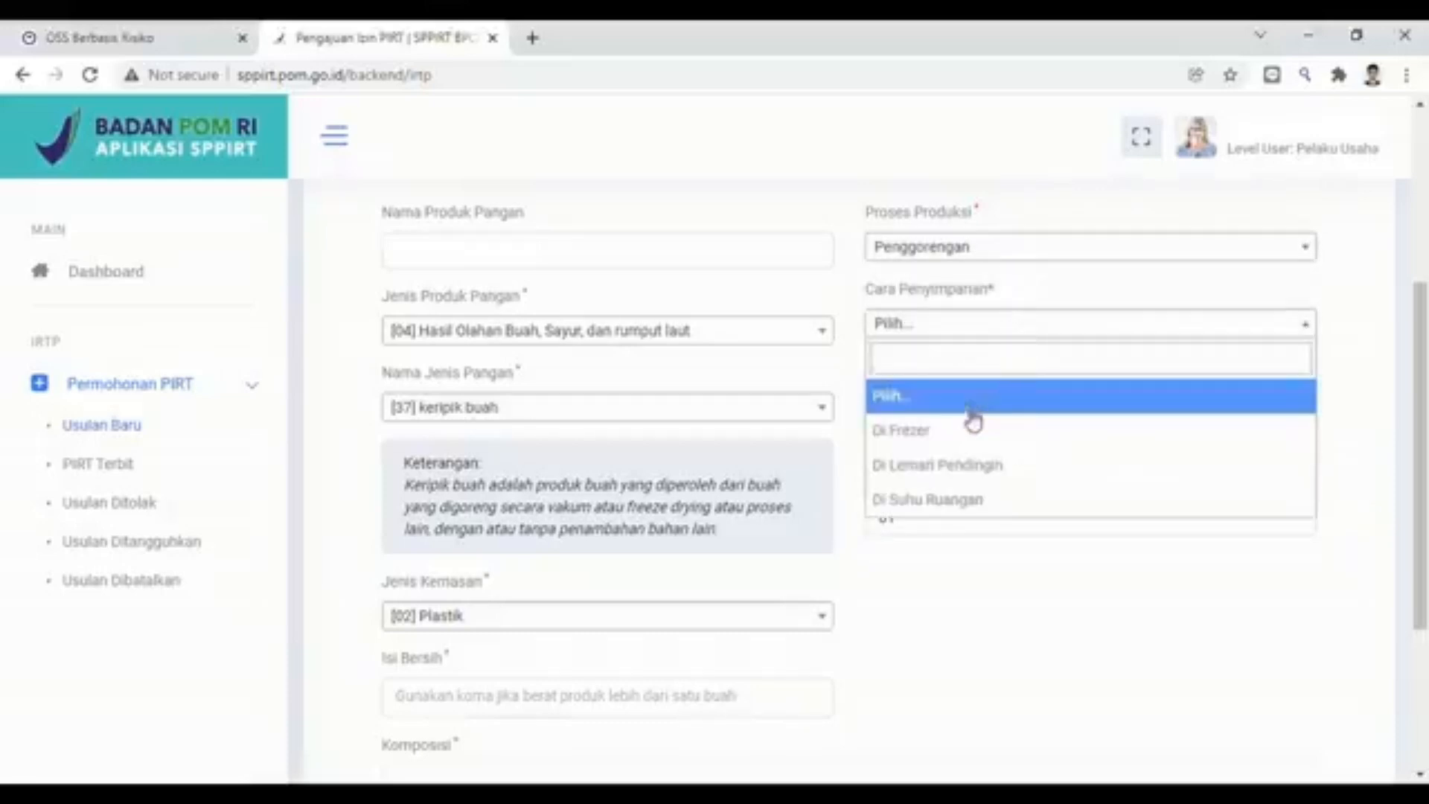
{"action": "left_click", "coordinate": [998, 500]}
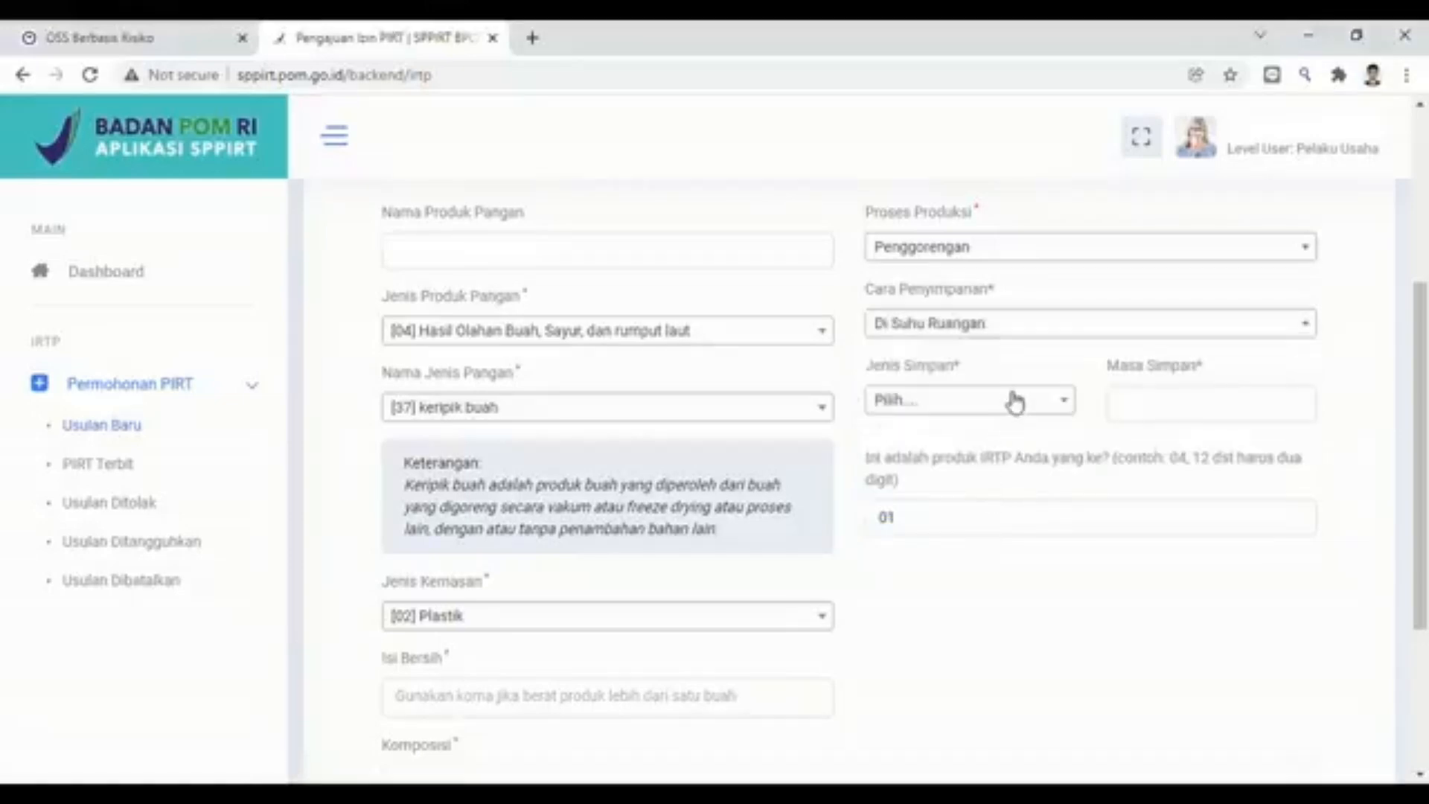
Define the product's shelf life with Jenis Simpan set to Bulan and Masa Simpan set to 6.
{"action": "left_click", "coordinate": [1069, 406]}
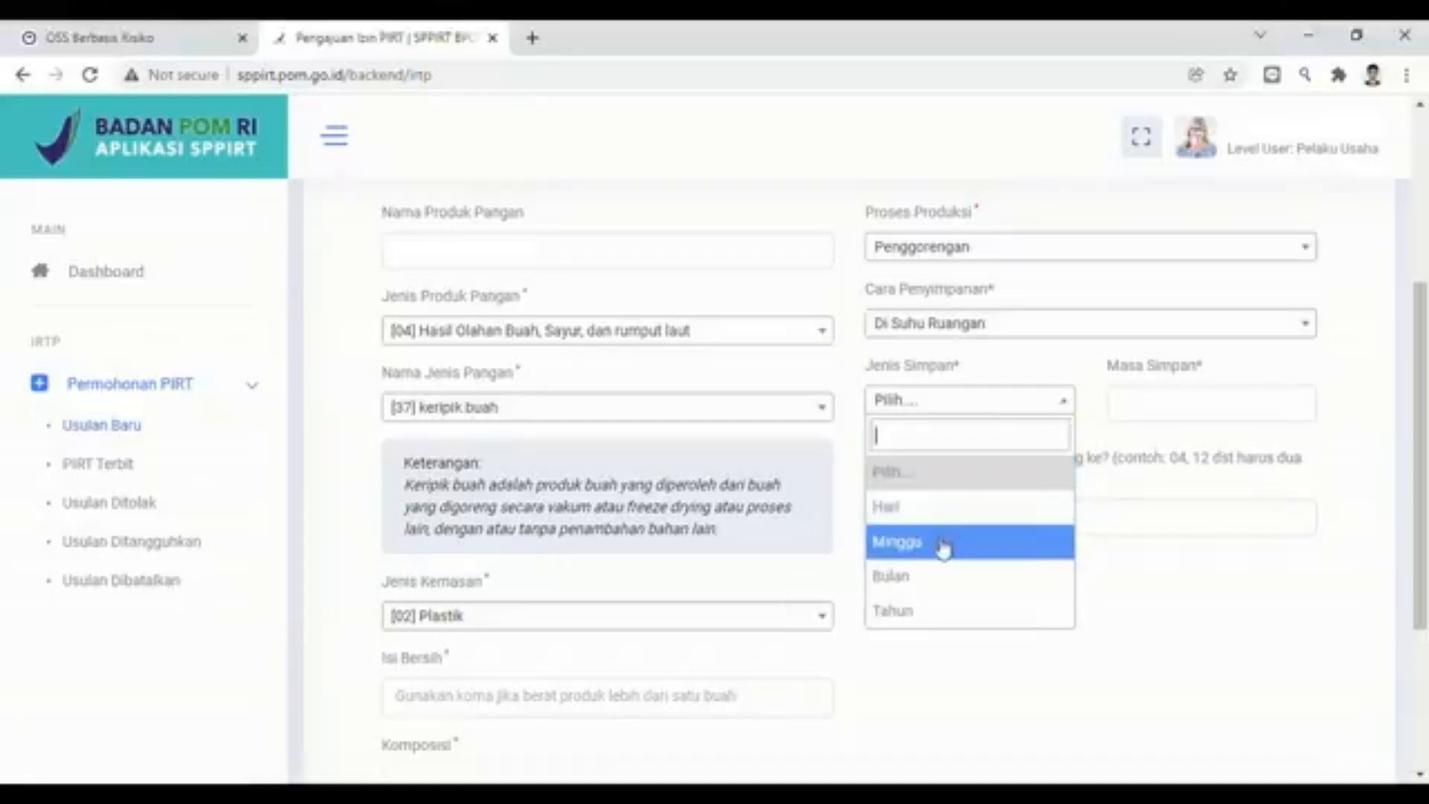
{"action": "left_click", "coordinate": [940, 575]}
{"action": "left_click", "coordinate": [1158, 408]}
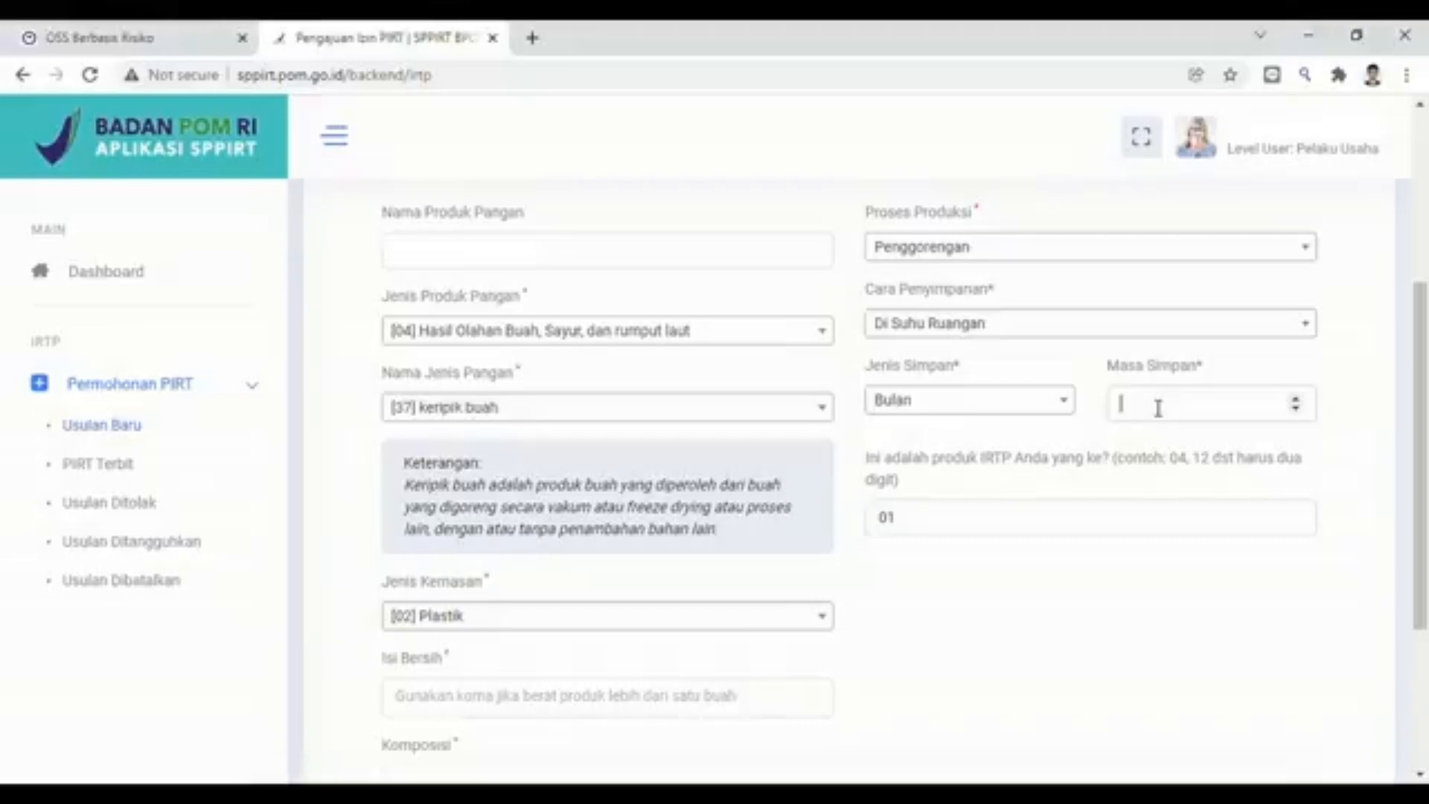
{"action": "type", "text": "6"}
{"action": "left_click", "coordinate": [1070, 403]}
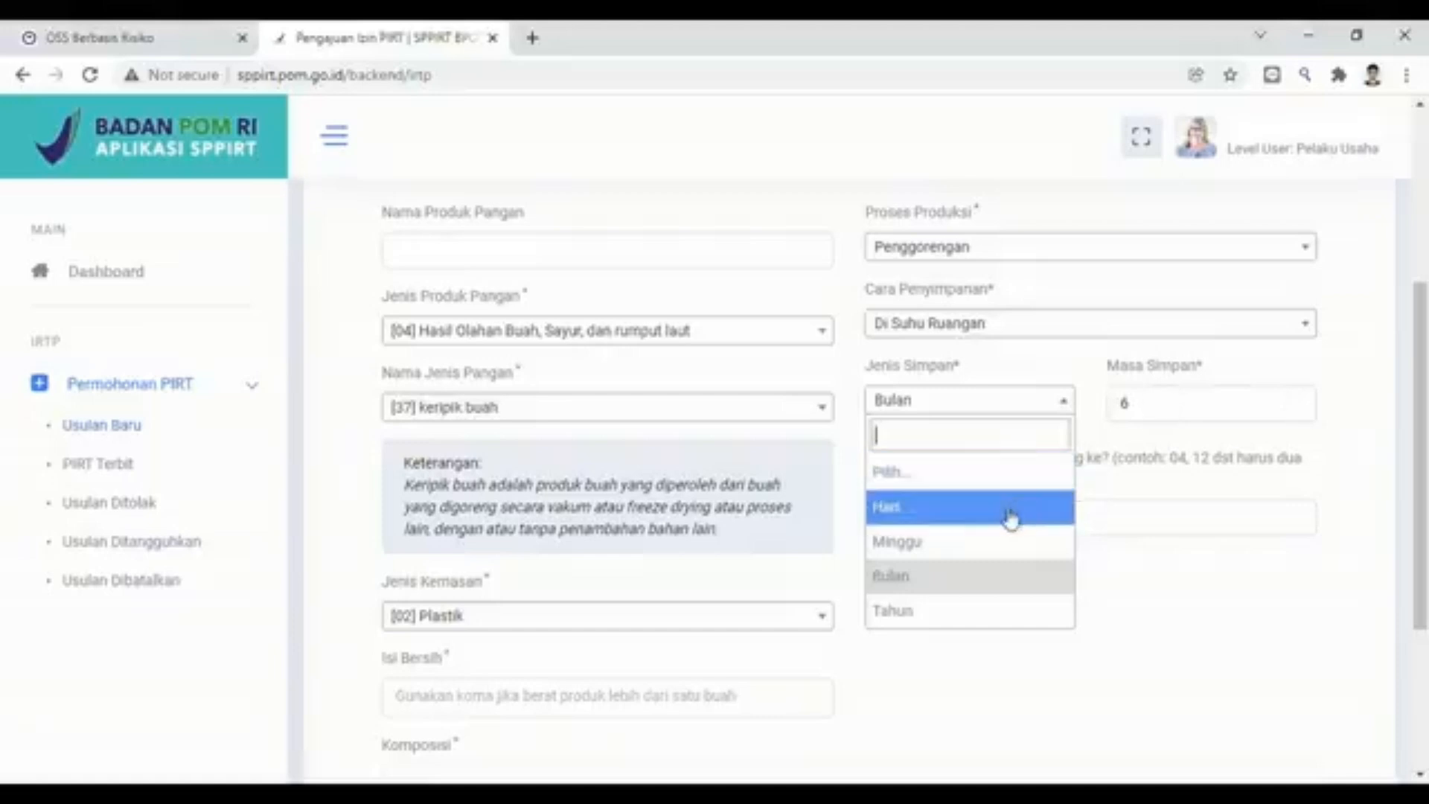
{"action": "left_click", "coordinate": [1209, 510]}
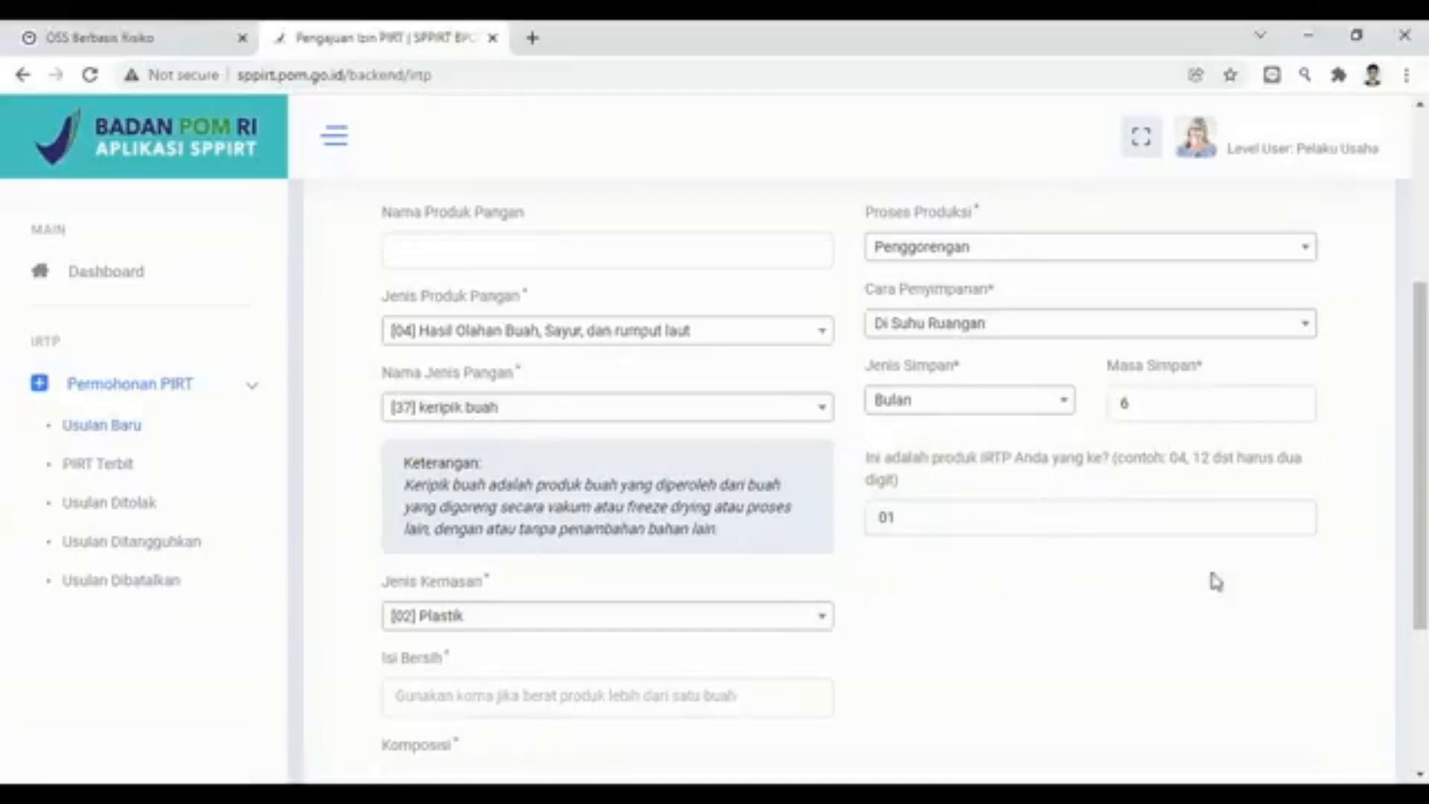
Enter "150 gram" as the product's Isi Bersih.
{"action": "left_click_drag", "start_coordinate": [1423, 495], "coordinate": [1410, 593]}
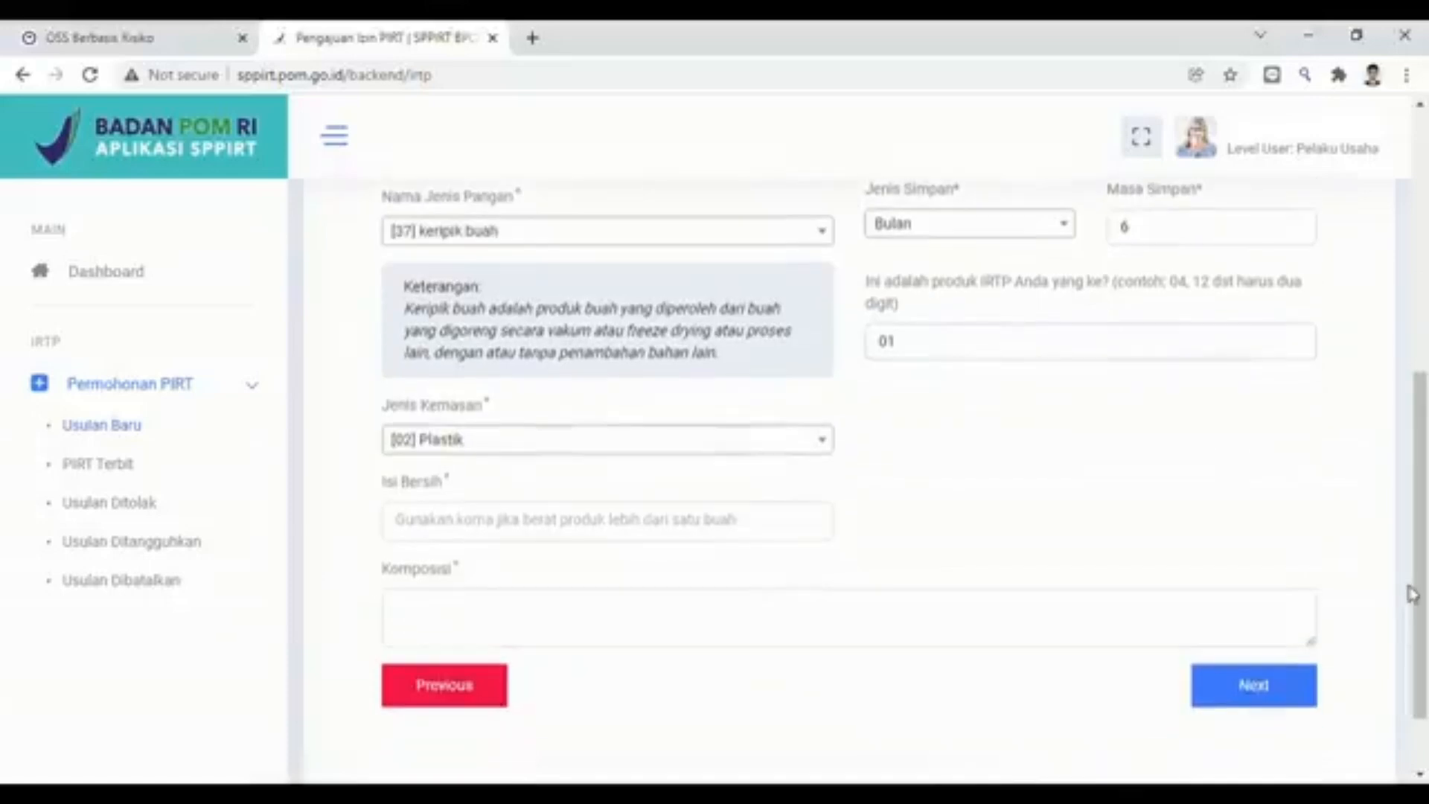
{"action": "left_click", "coordinate": [692, 522]}
{"action": "left_click", "coordinate": [810, 451]}
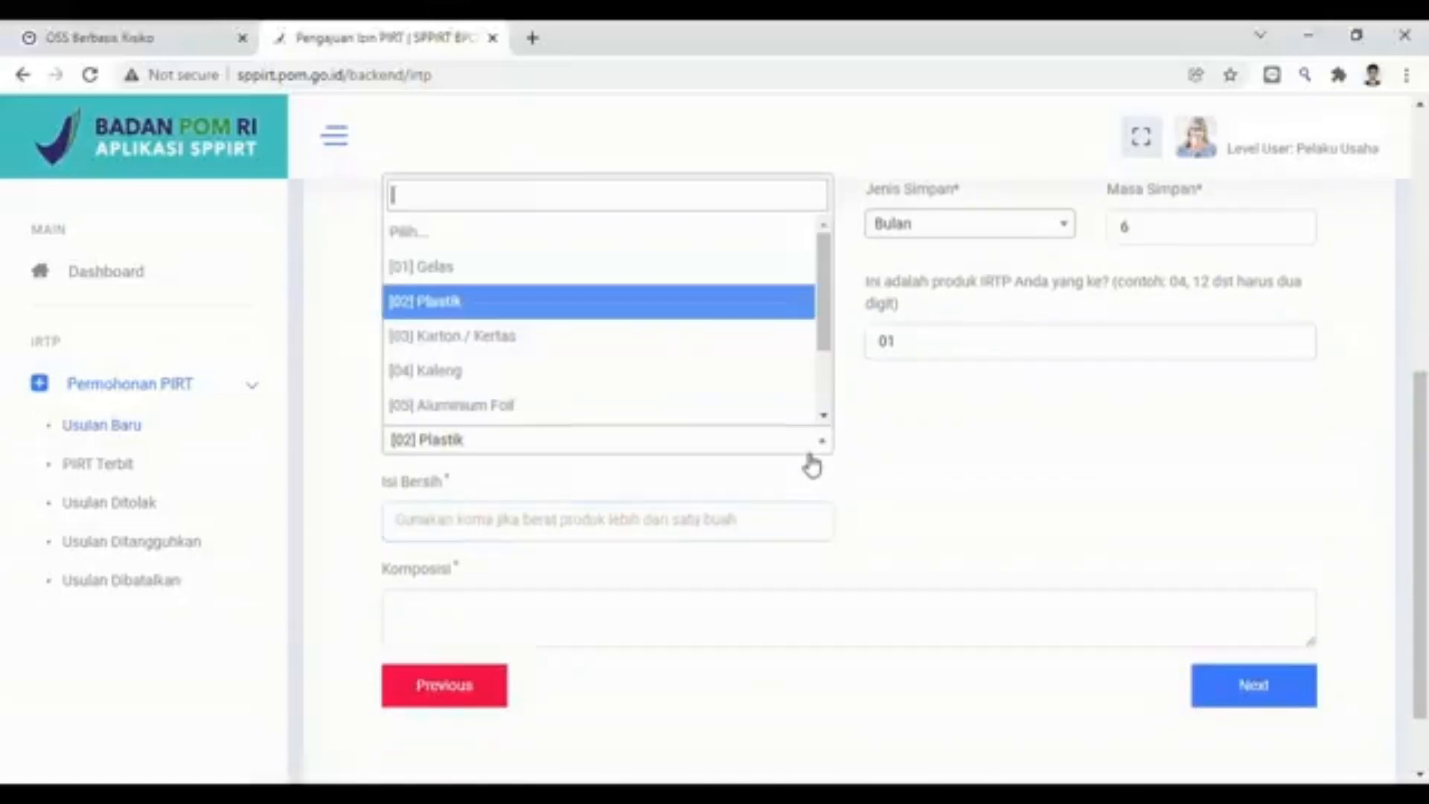
{"action": "left_click", "coordinate": [696, 533]}
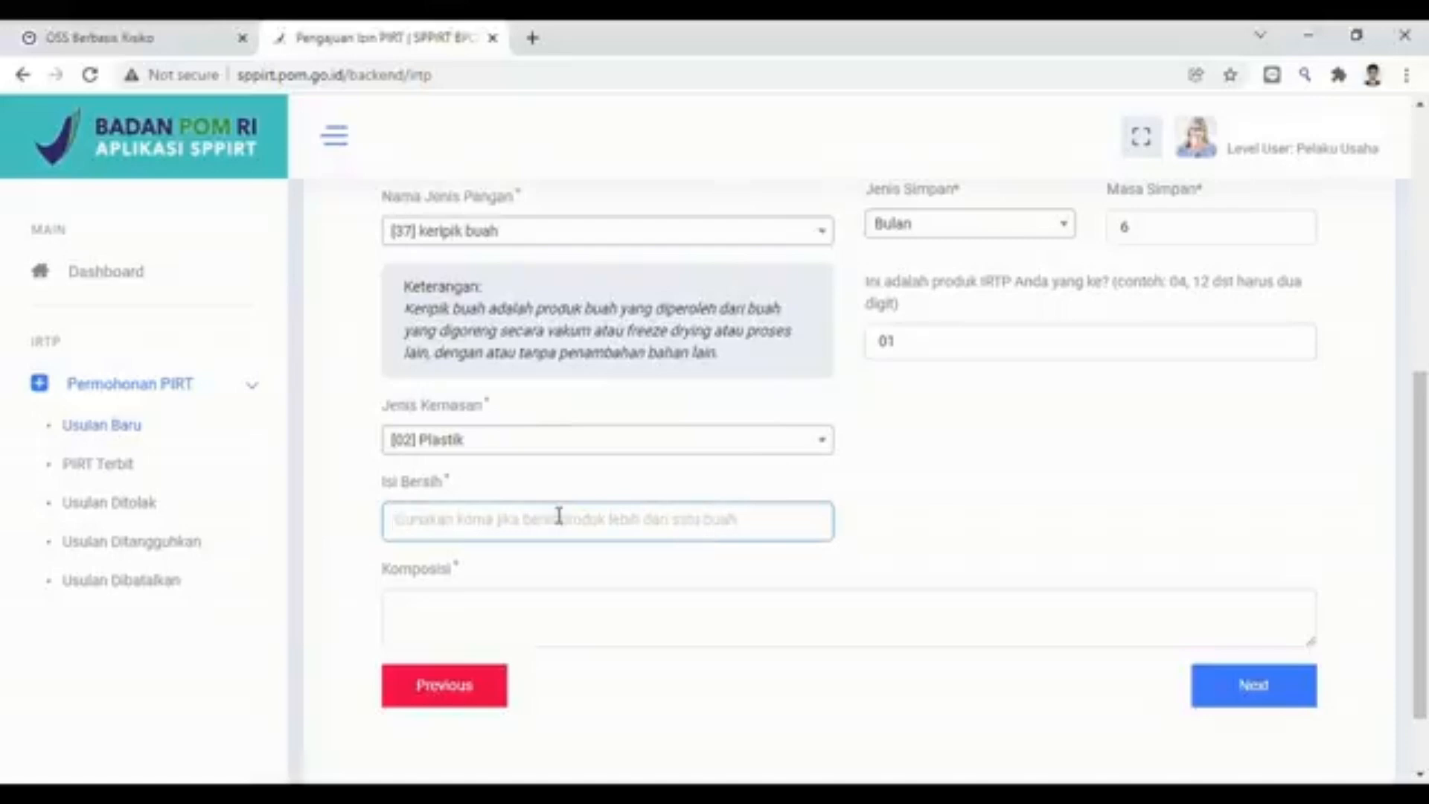
{"action": "type", "text": "15"}
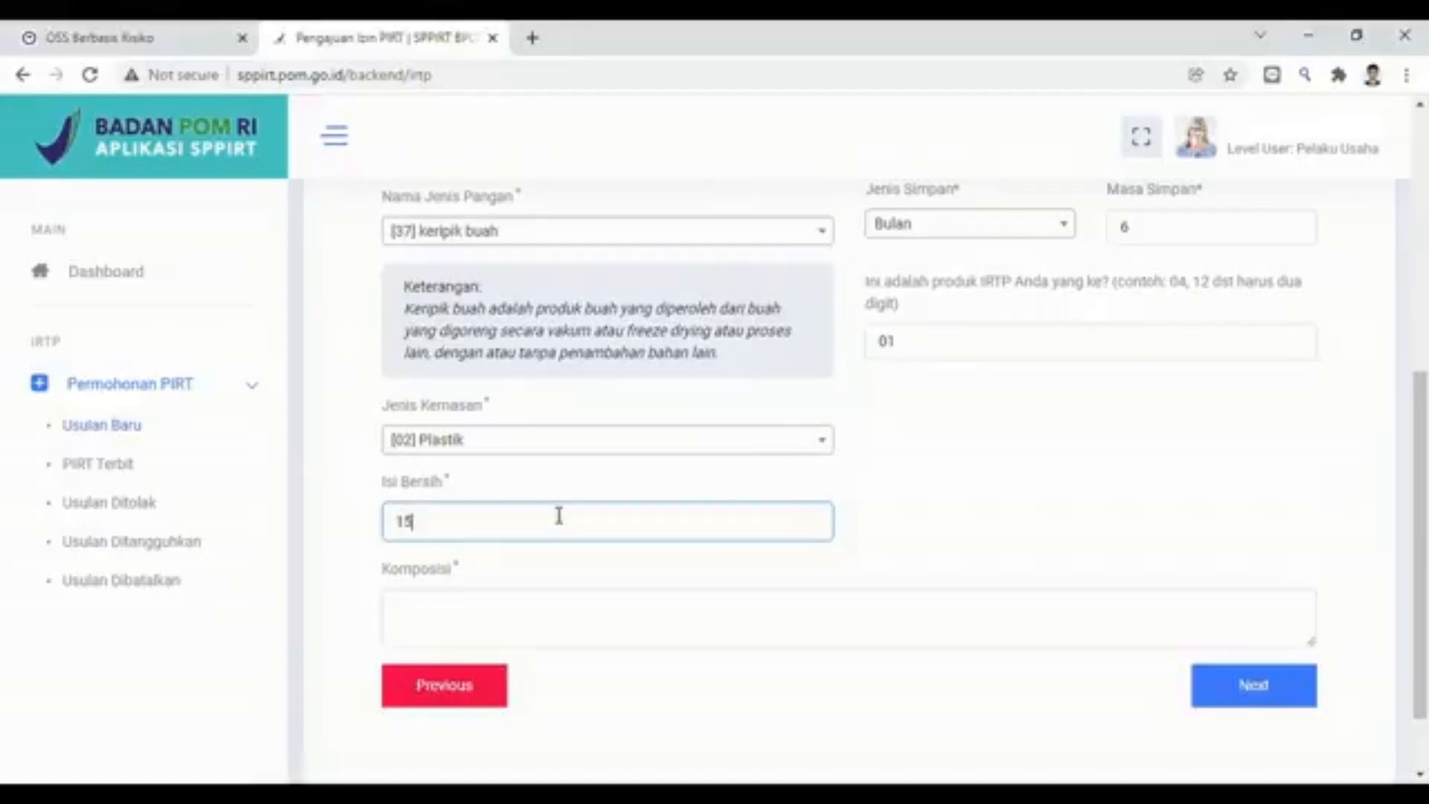
{"action": "type", "text": "0 gram"}
Enter "pisang,garam," as the Komposisi and continue to the Label Produk stage.
{"action": "left_click", "coordinate": [530, 604]}
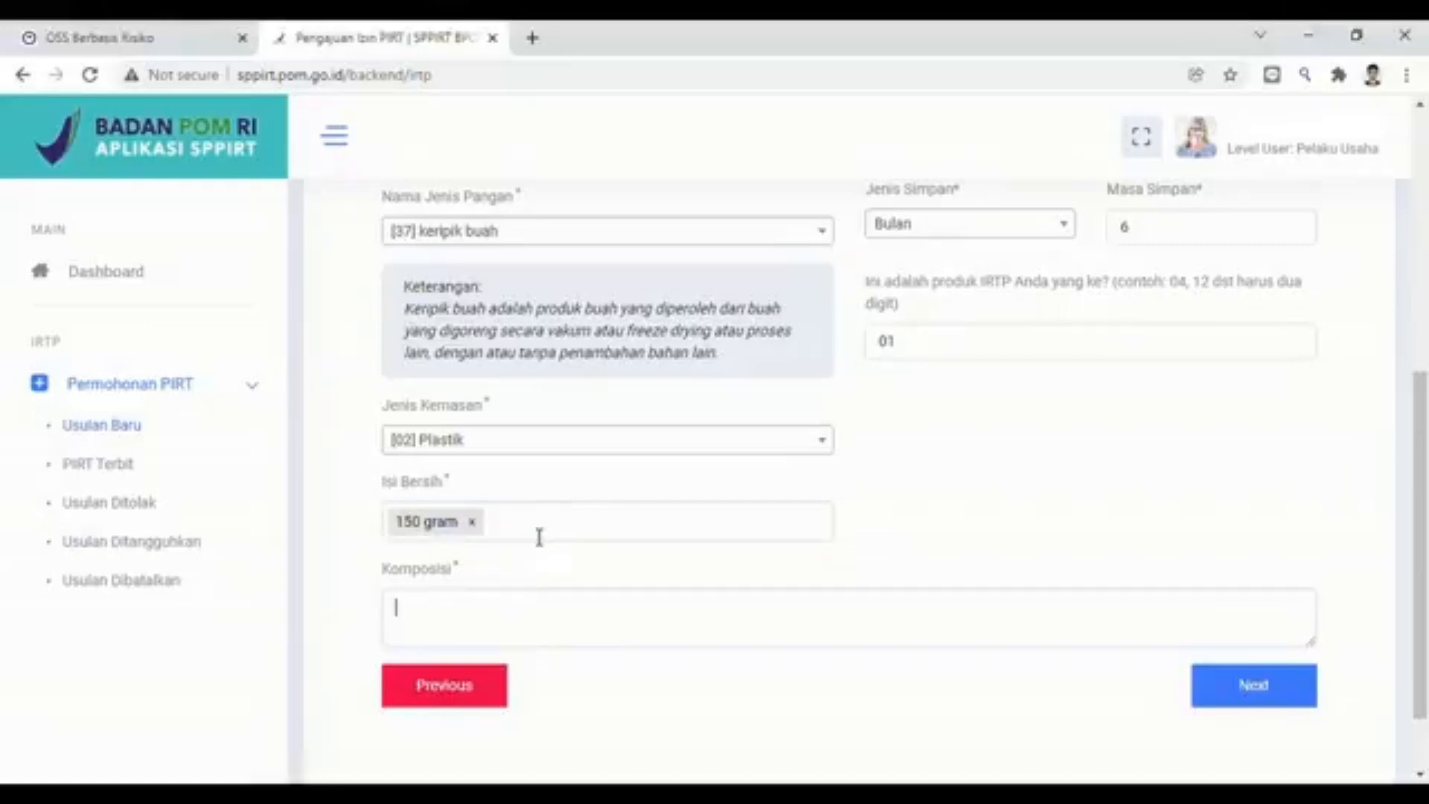
{"action": "type", "text": "pisang,garam"}
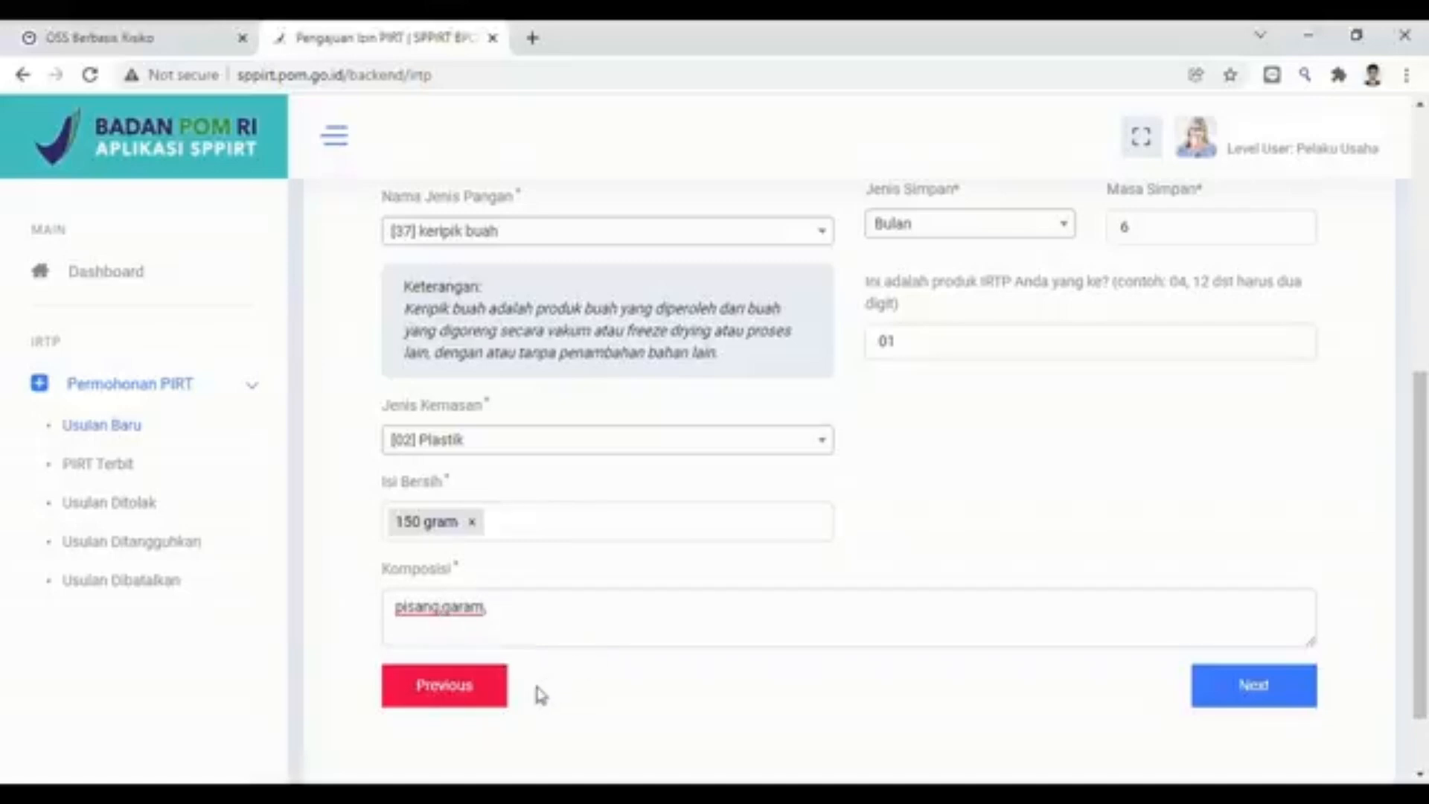
{"action": "left_click", "coordinate": [1252, 696]}
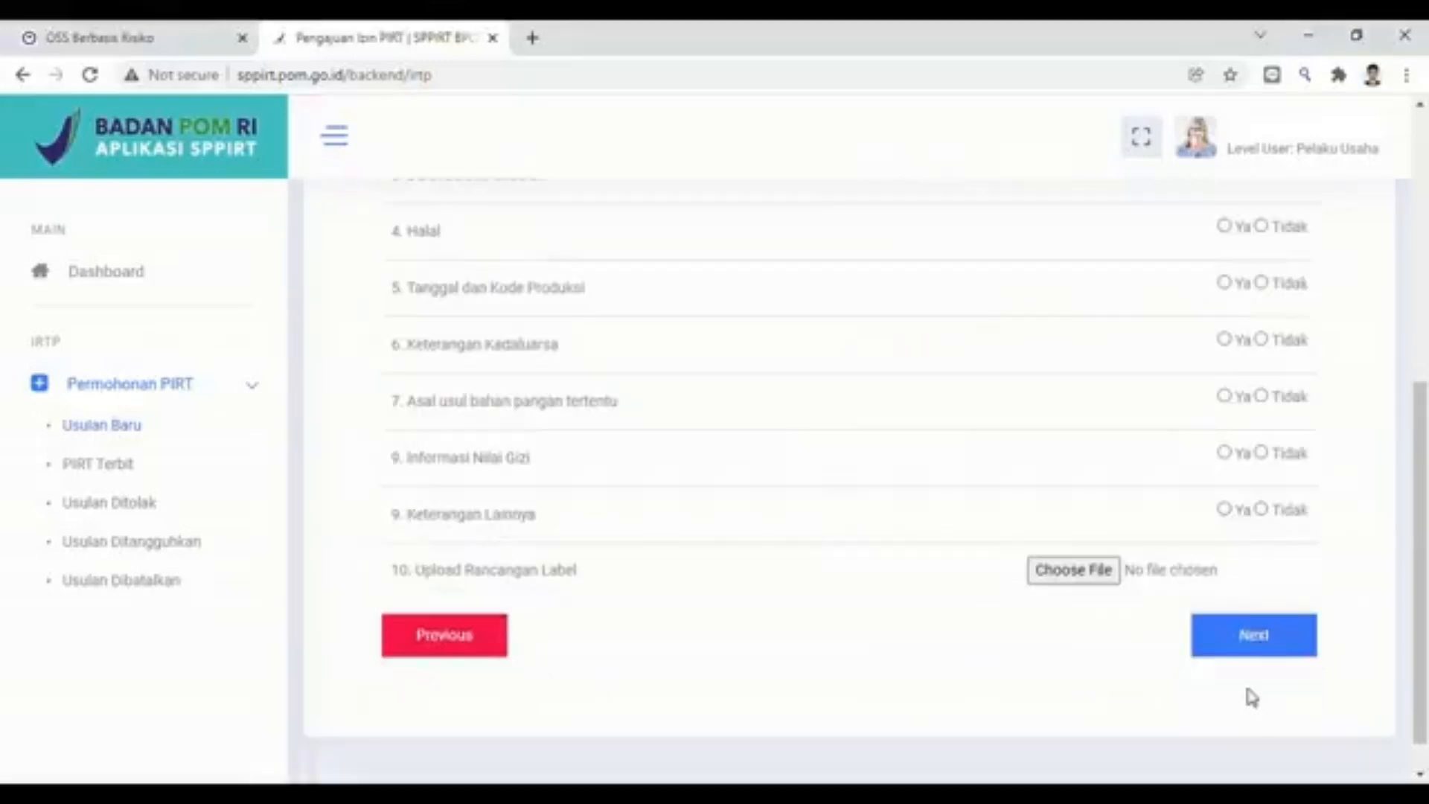
Answer Ya for Nama Produk, Komposisi and Berat bersih/isi bersih in the label questionnaire, and Tidak for Halal.
{"action": "scroll", "coordinate": [997, 363], "scroll_direction": "up", "scroll_amount": 7}
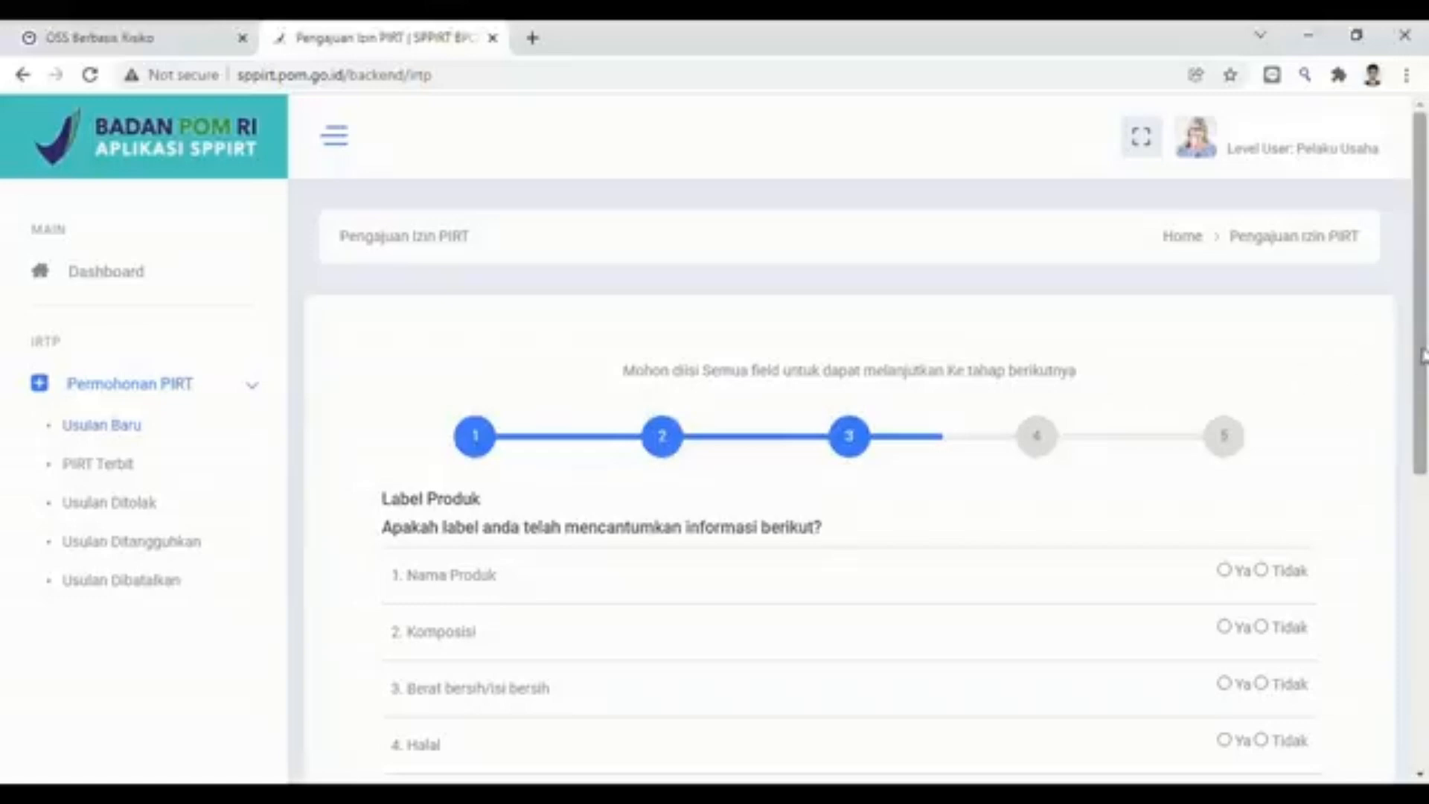
{"action": "left_click_drag", "start_coordinate": [1425, 354], "coordinate": [1423, 425]}
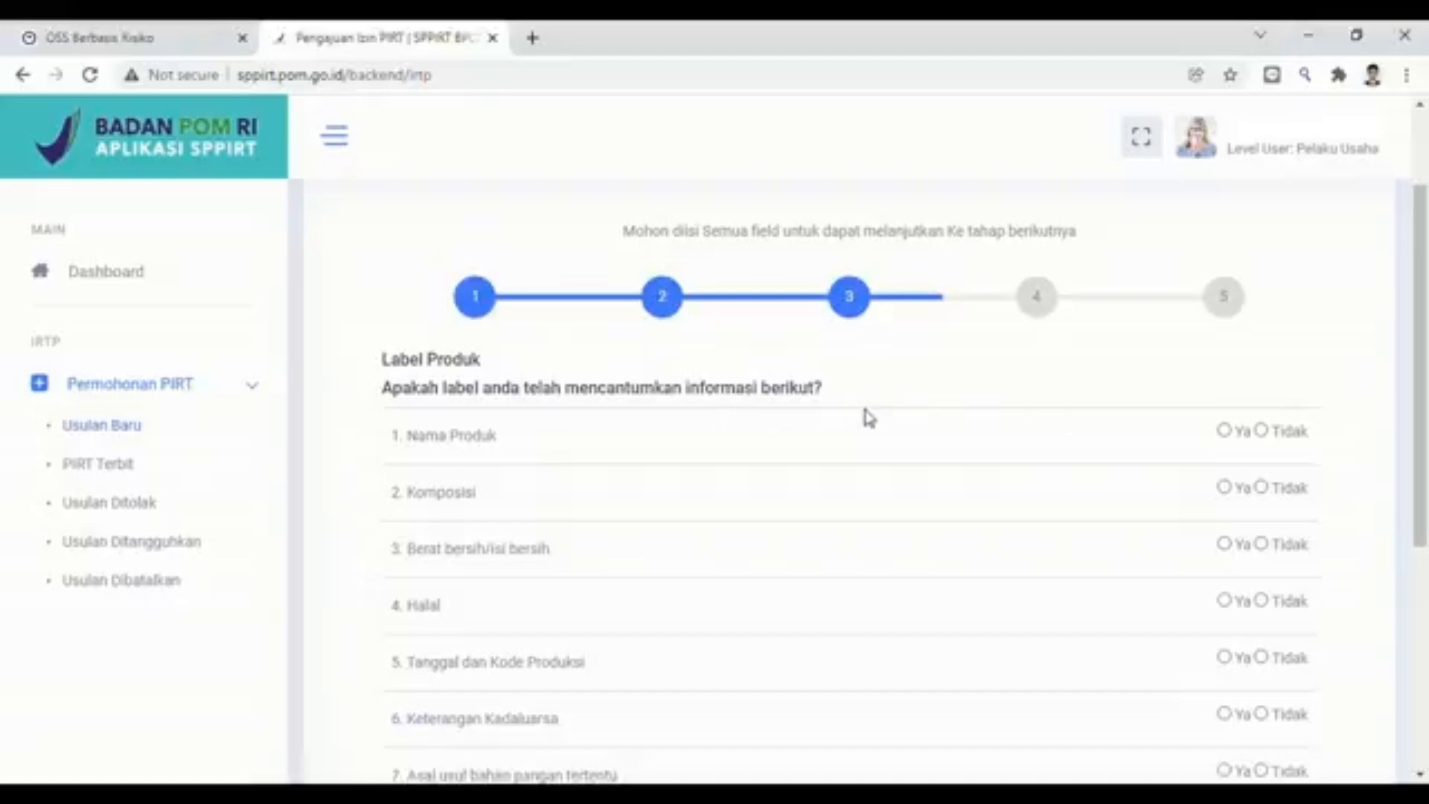
{"action": "left_click", "coordinate": [1224, 432]}
{"action": "left_click", "coordinate": [1225, 489]}
{"action": "left_click", "coordinate": [1224, 545]}
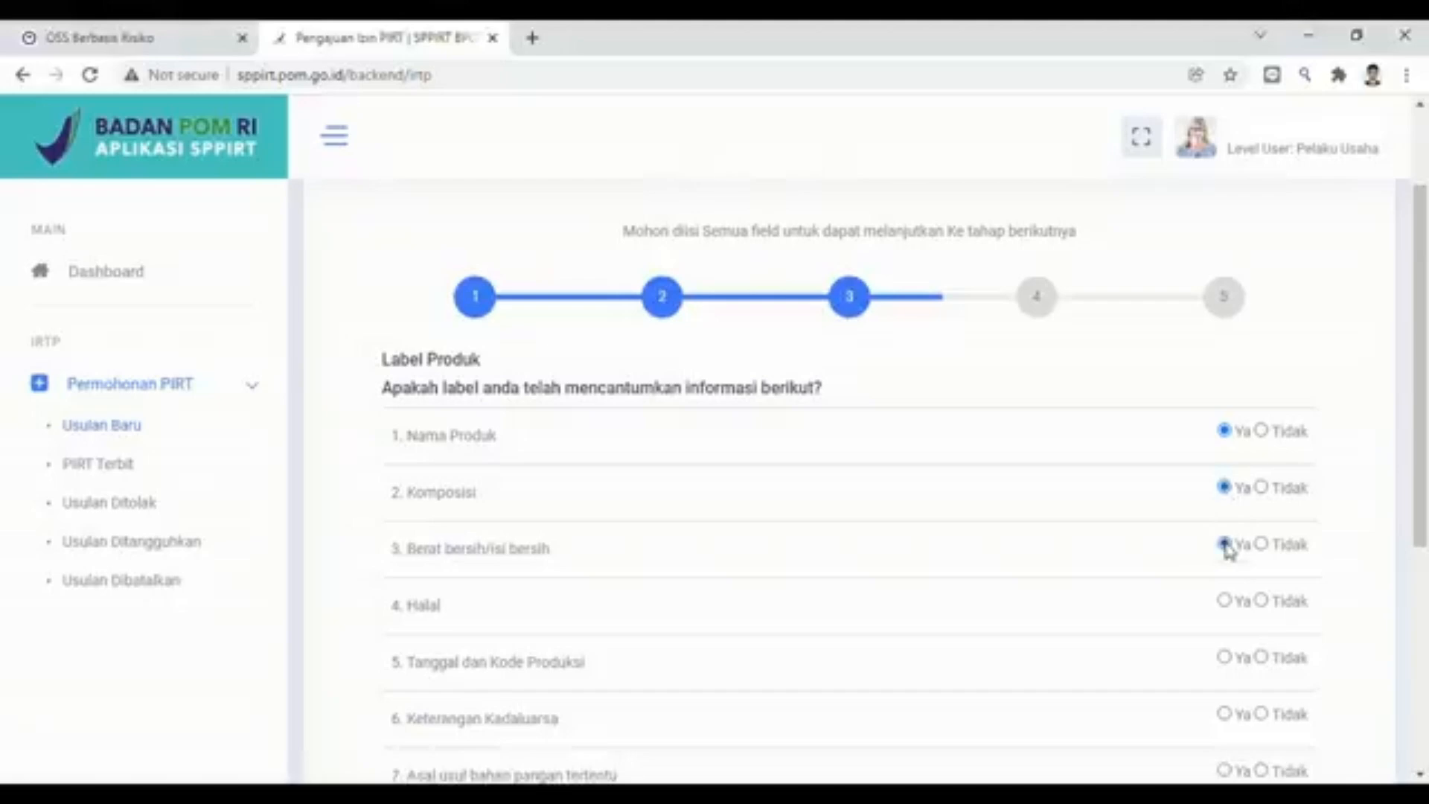
{"action": "left_click_drag", "start_coordinate": [1421, 529], "coordinate": [1419, 604]}
{"action": "left_click", "coordinate": [1262, 465]}
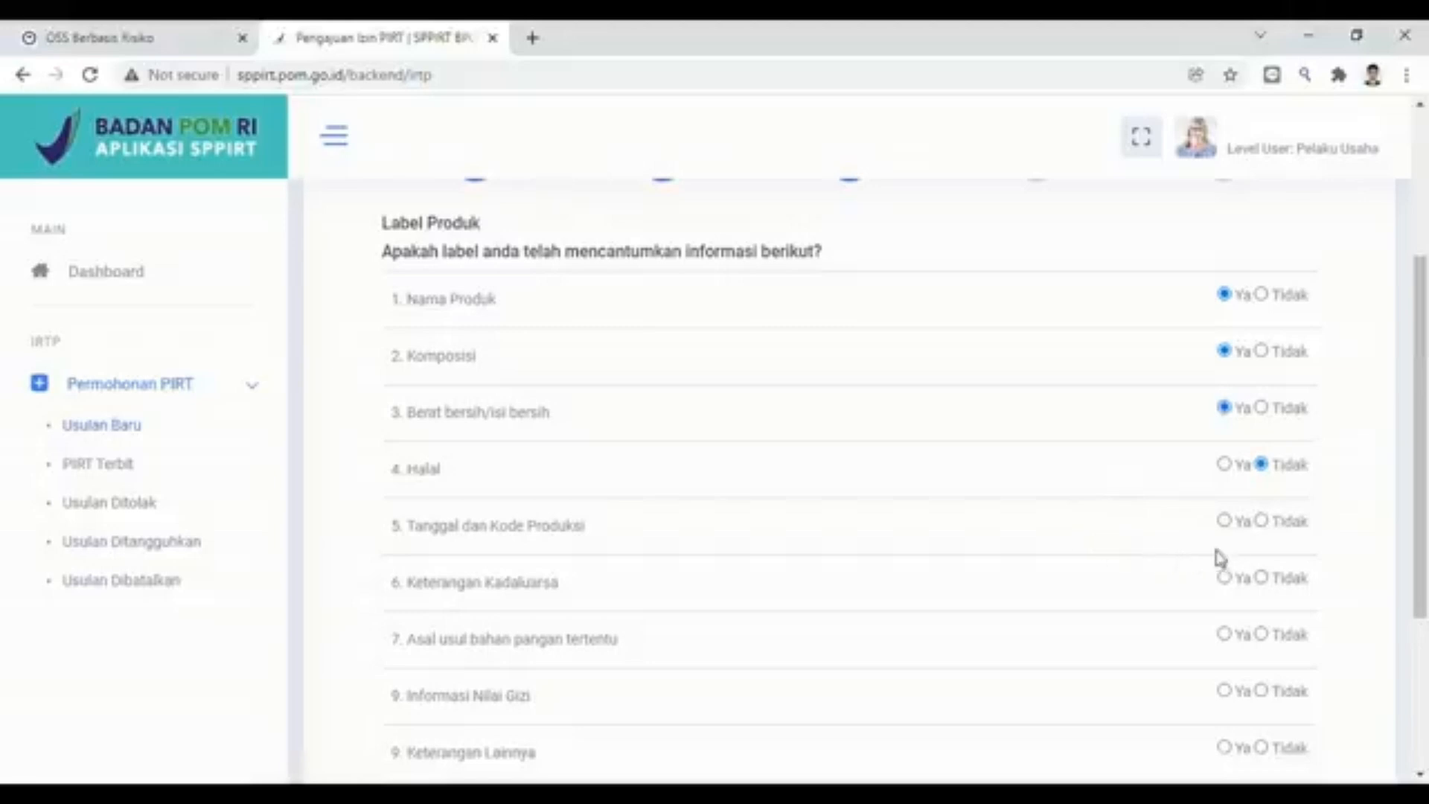
Answer Ya for Tanggal dan Kode Produksi, Keterangan Kadaluarsa and Keterangan Lainnya, and Tidak for Asal usul bahan pangan tertentu and Informasi Nilai Gizi.
{"action": "left_click", "coordinate": [1225, 521]}
{"action": "left_click", "coordinate": [1224, 578]}
{"action": "left_click_drag", "start_coordinate": [1421, 569], "coordinate": [1422, 623]}
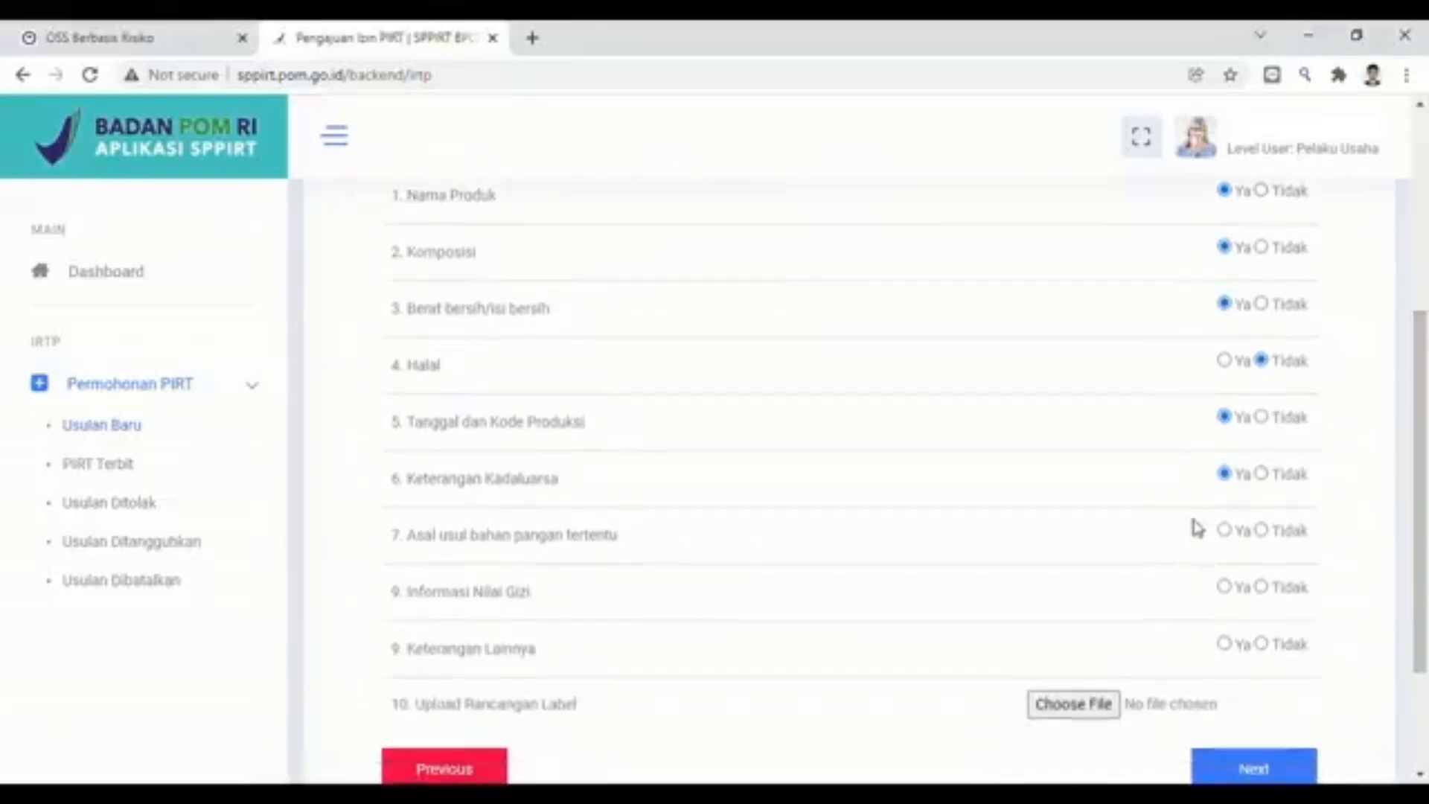
{"action": "left_click", "coordinate": [1262, 530]}
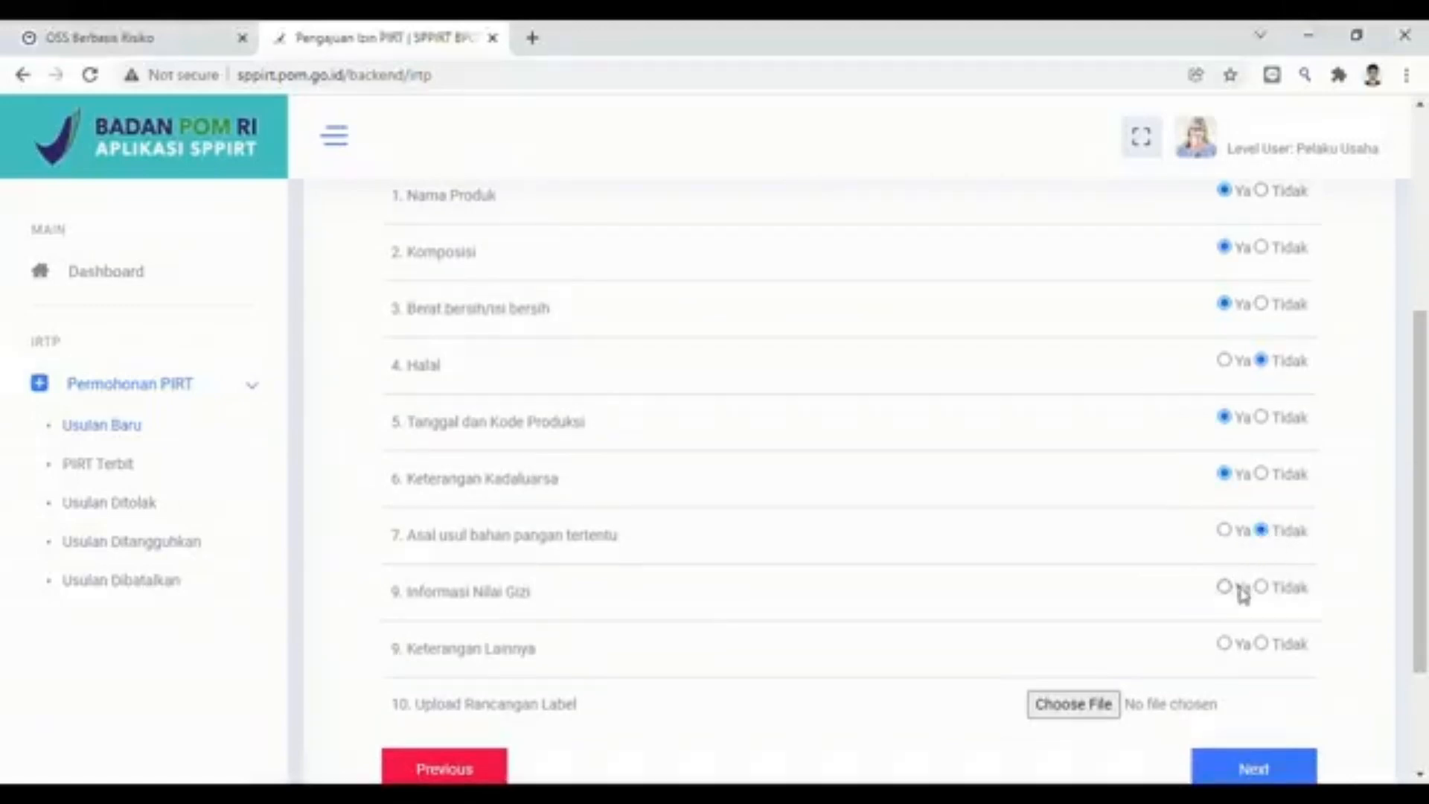
{"action": "left_click", "coordinate": [1262, 588]}
{"action": "left_click", "coordinate": [1225, 644]}
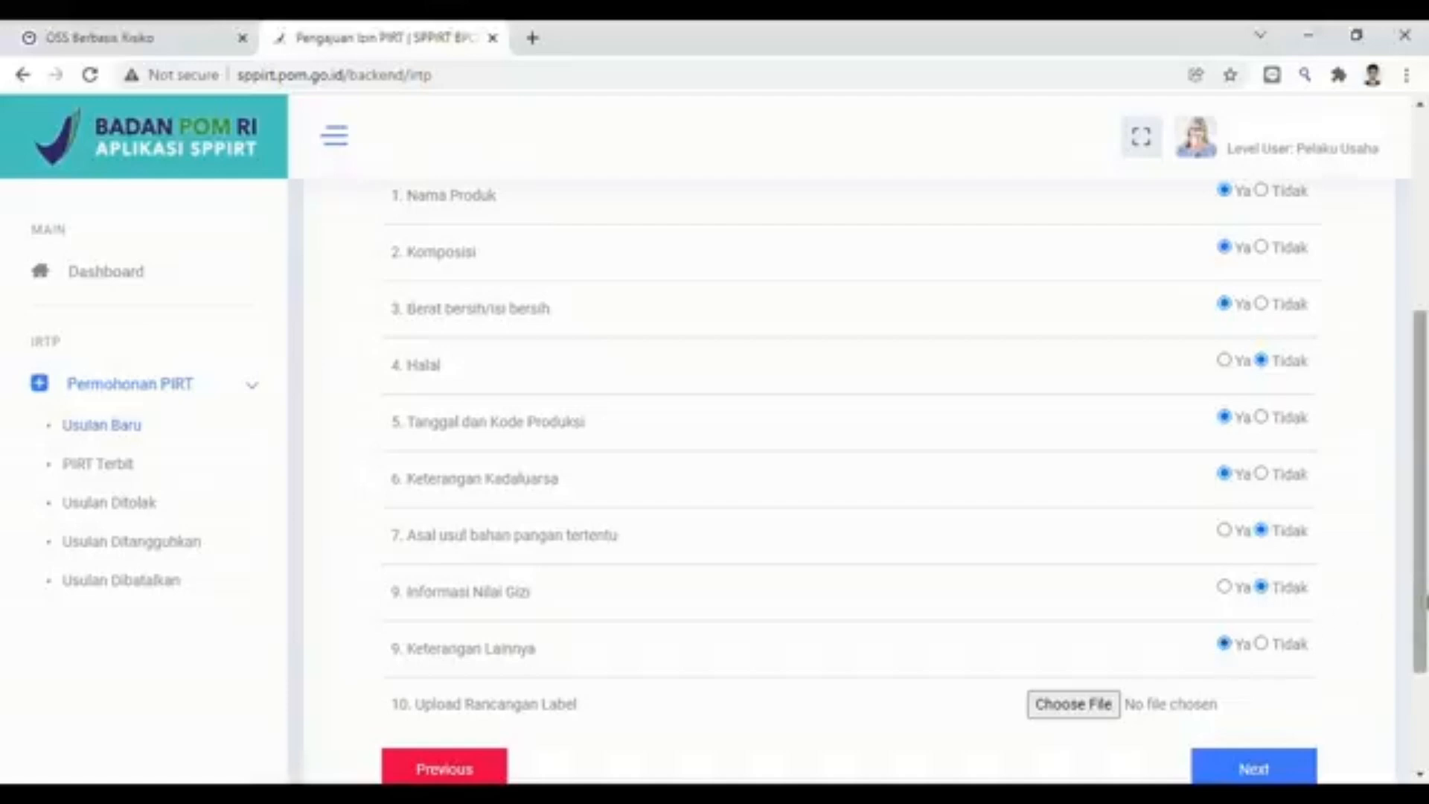
Change Keterangan Lainnya to Tidak and attach the label design PNG for Upload Rancangan Label, continuing to Konfirmasi.
{"action": "scroll", "coordinate": [1425, 603], "scroll_direction": "down", "scroll_amount": 2}
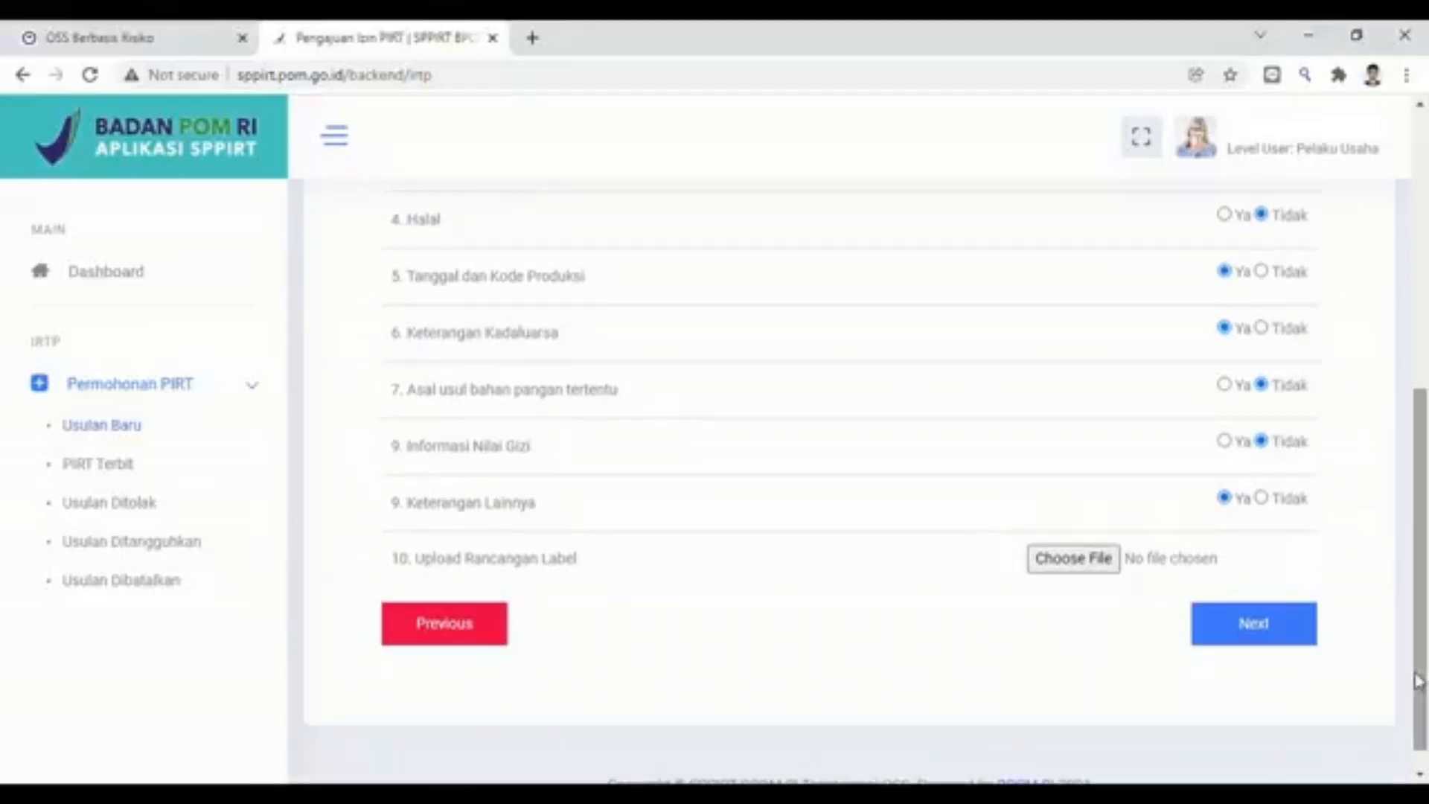
{"action": "left_click", "coordinate": [1091, 572]}
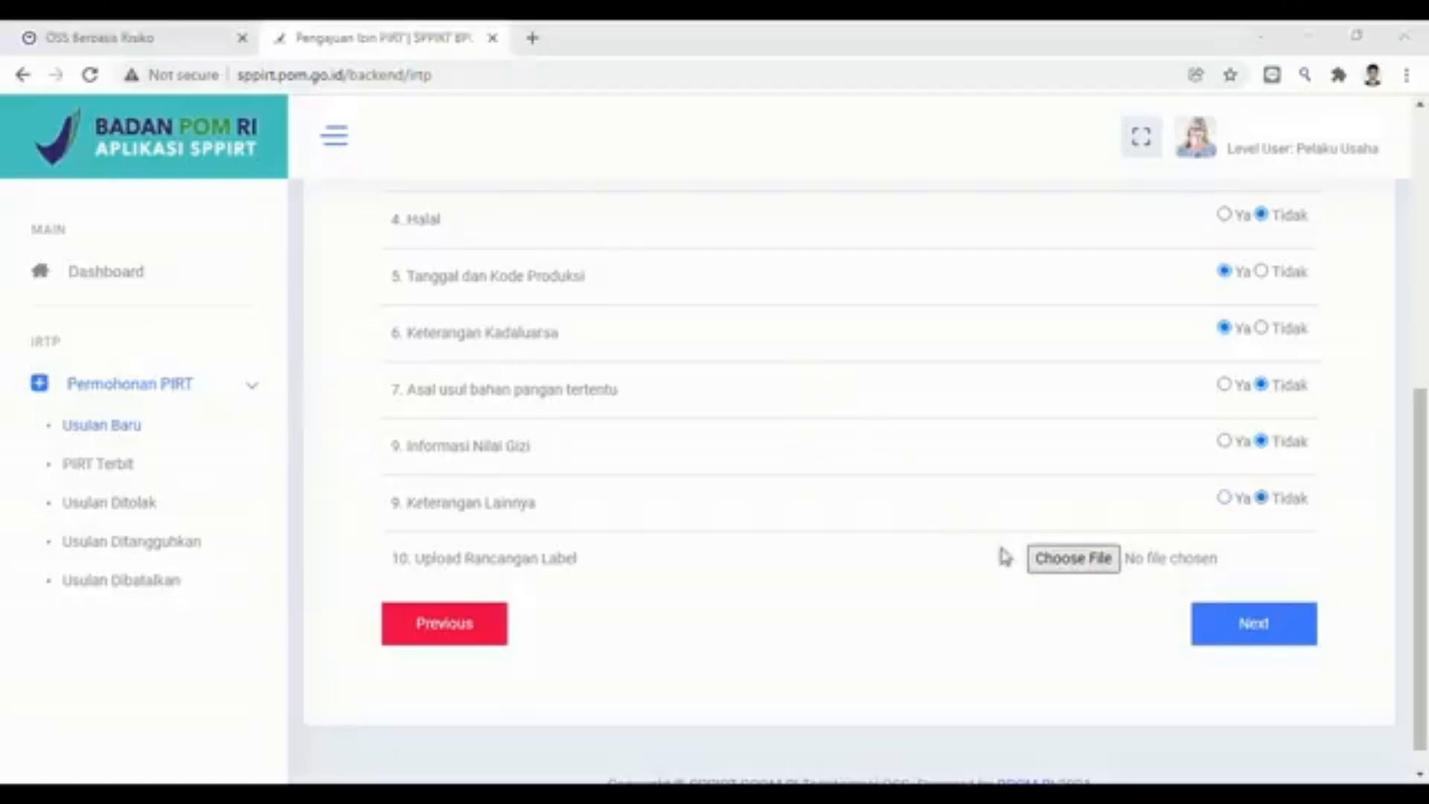
{"action": "left_click", "coordinate": [1071, 694]}
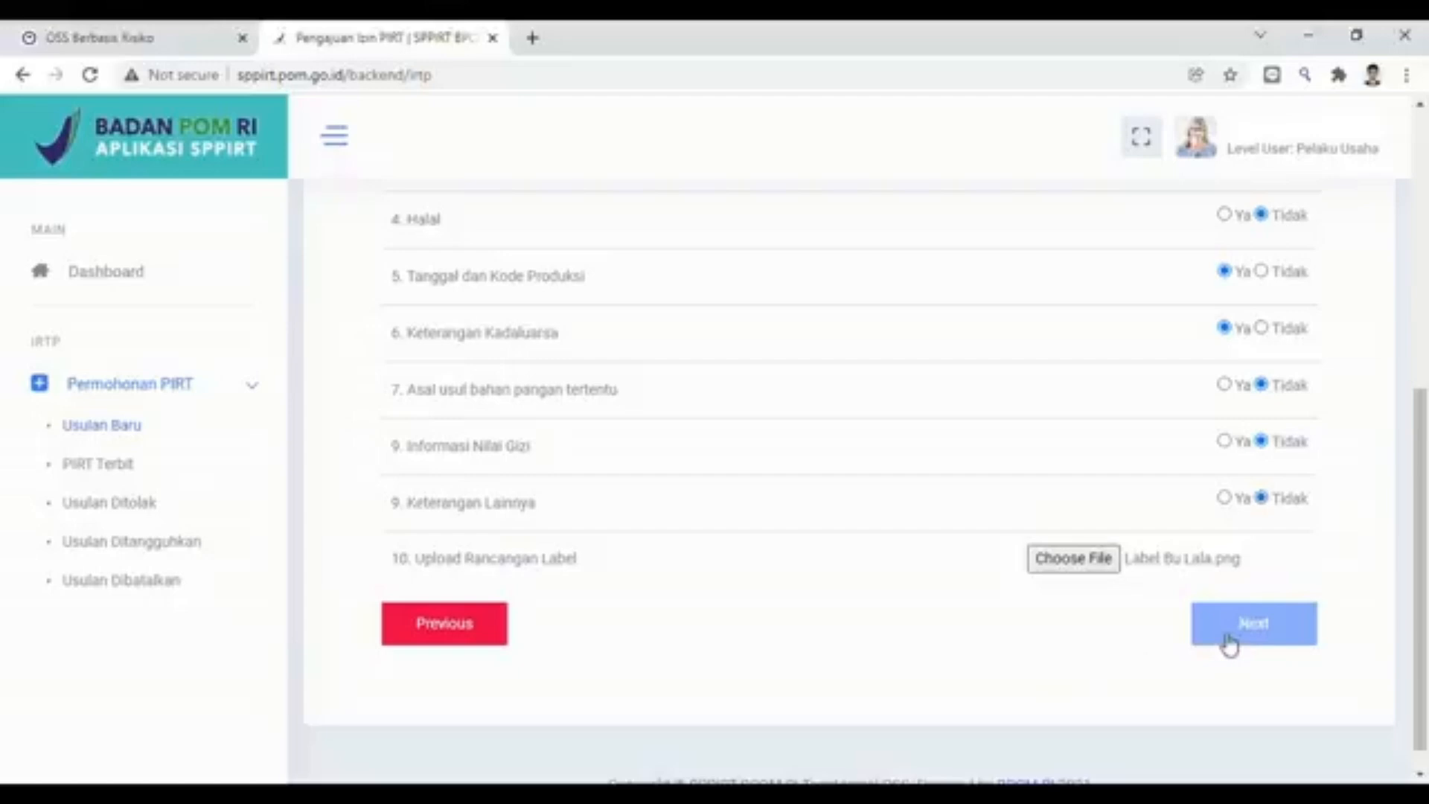
{"action": "left_click", "coordinate": [1252, 635]}
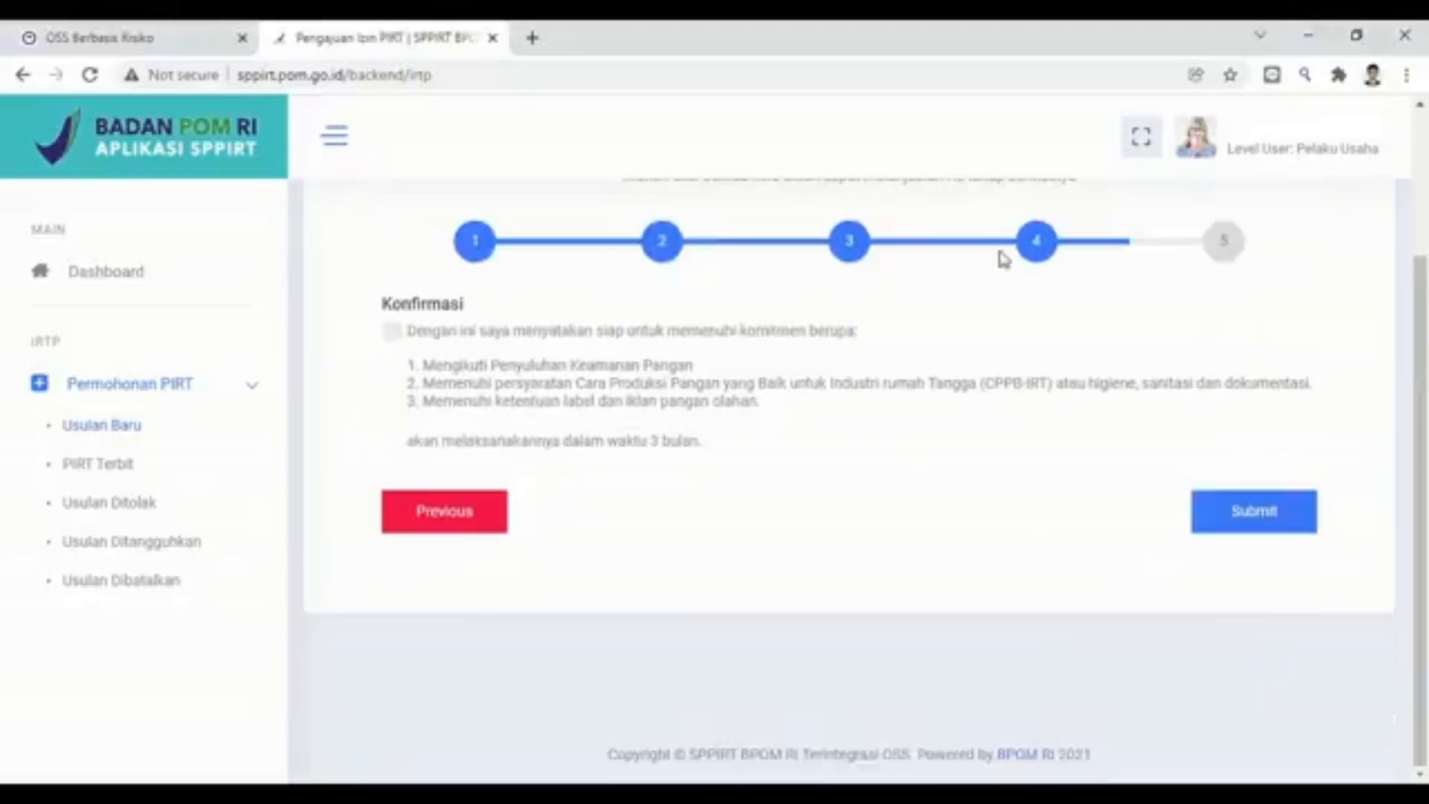
Declare readiness to fulfil the three listed commitments within 3 months and submit the PIRT proposal.
{"action": "left_click_drag", "start_coordinate": [1422, 289], "coordinate": [1426, 231]}
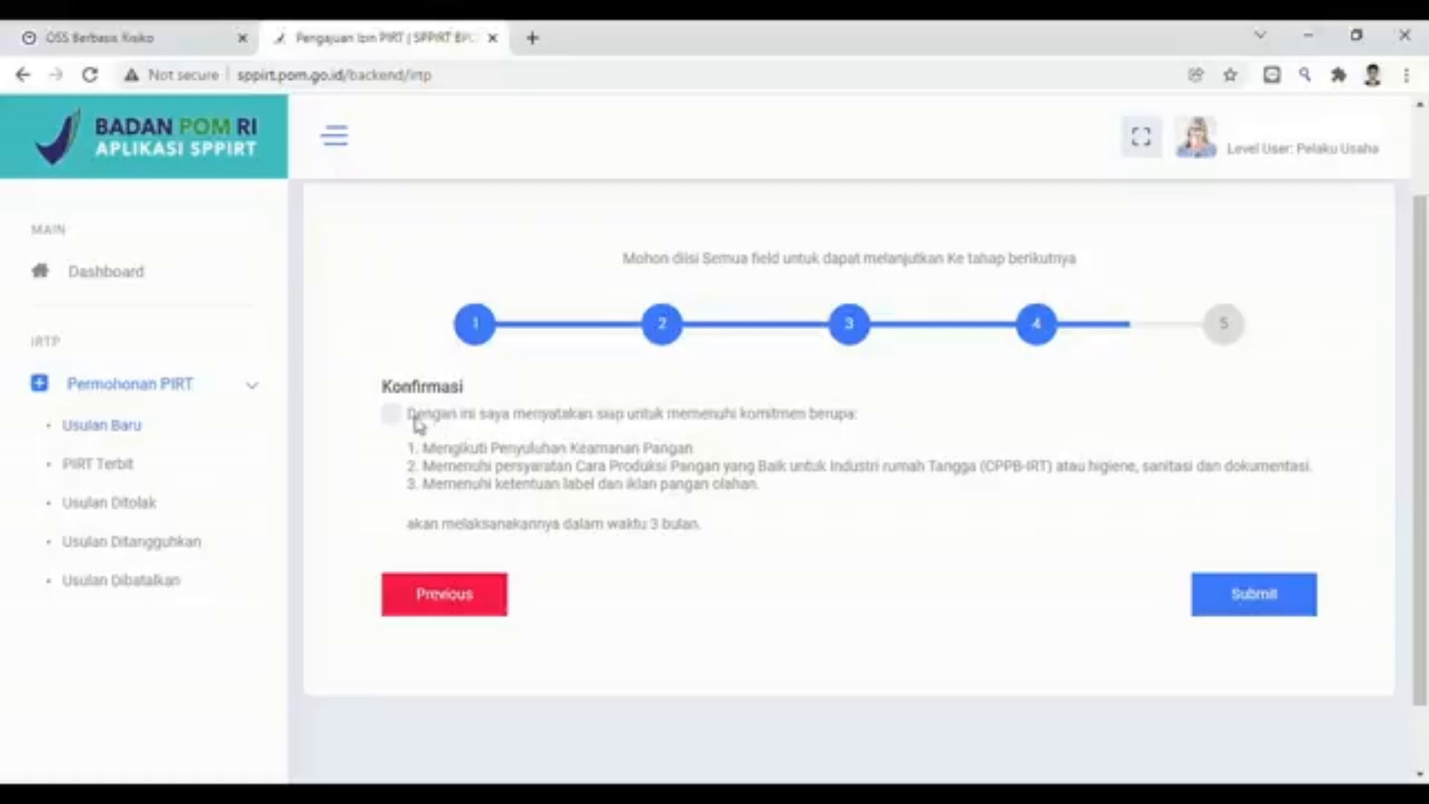
{"action": "left_click", "coordinate": [393, 416]}
{"action": "left_click", "coordinate": [1229, 599]}
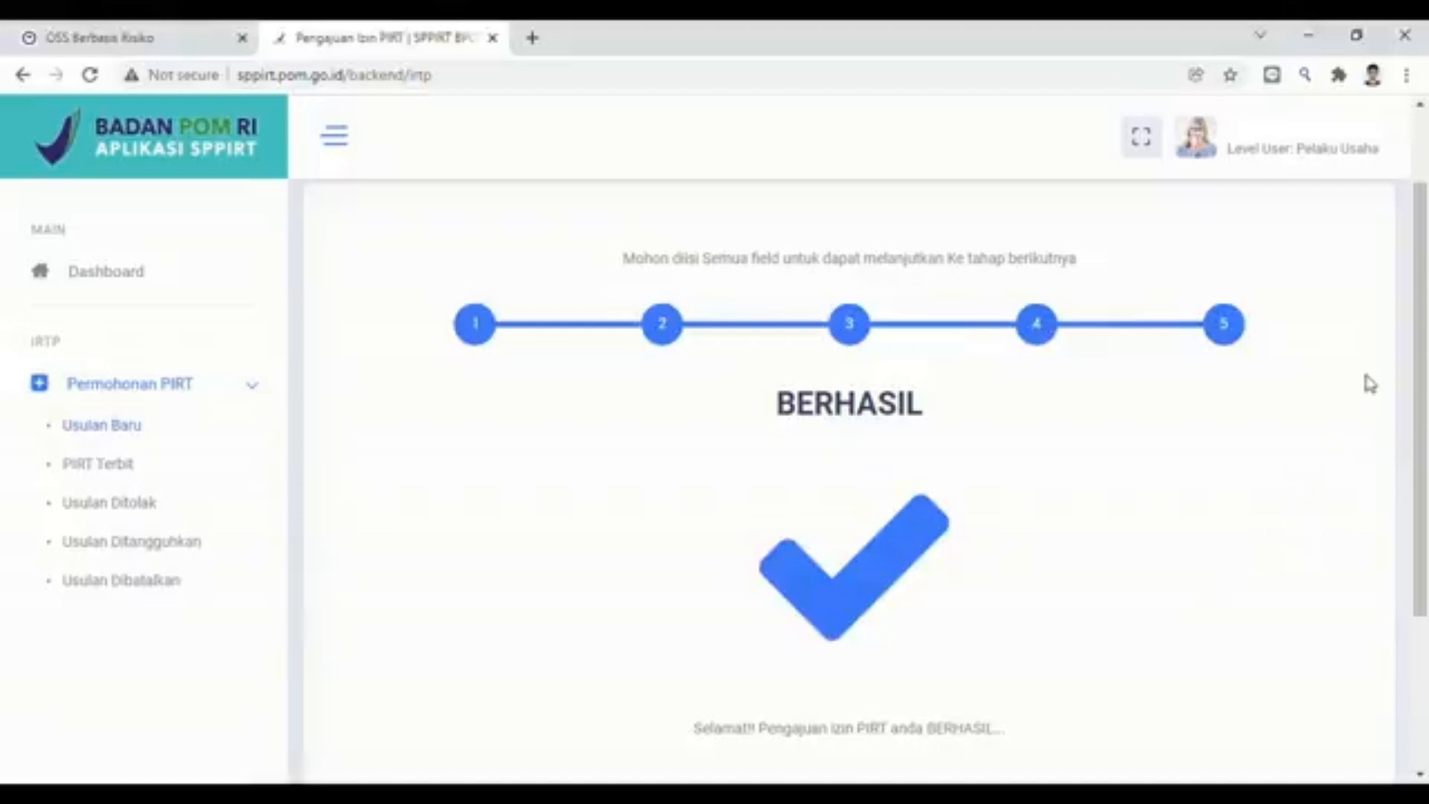
Synchronise the submitted SPPIRT data with OSS, confirm sending it, and dismiss the success message and the INFO PENTING SPPIRT notice.
{"action": "left_click_drag", "start_coordinate": [1422, 365], "coordinate": [1390, 524]}
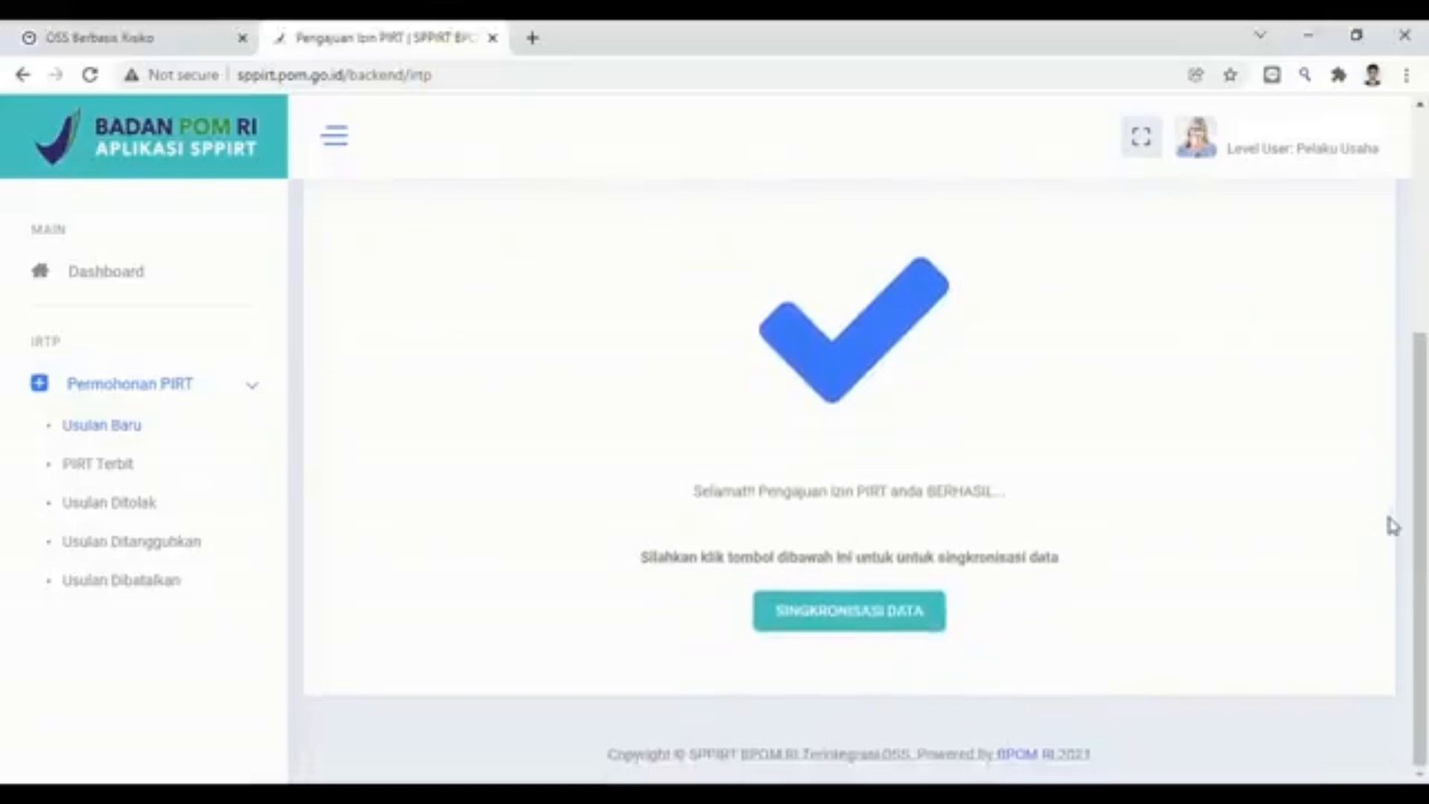
{"action": "left_click", "coordinate": [856, 624]}
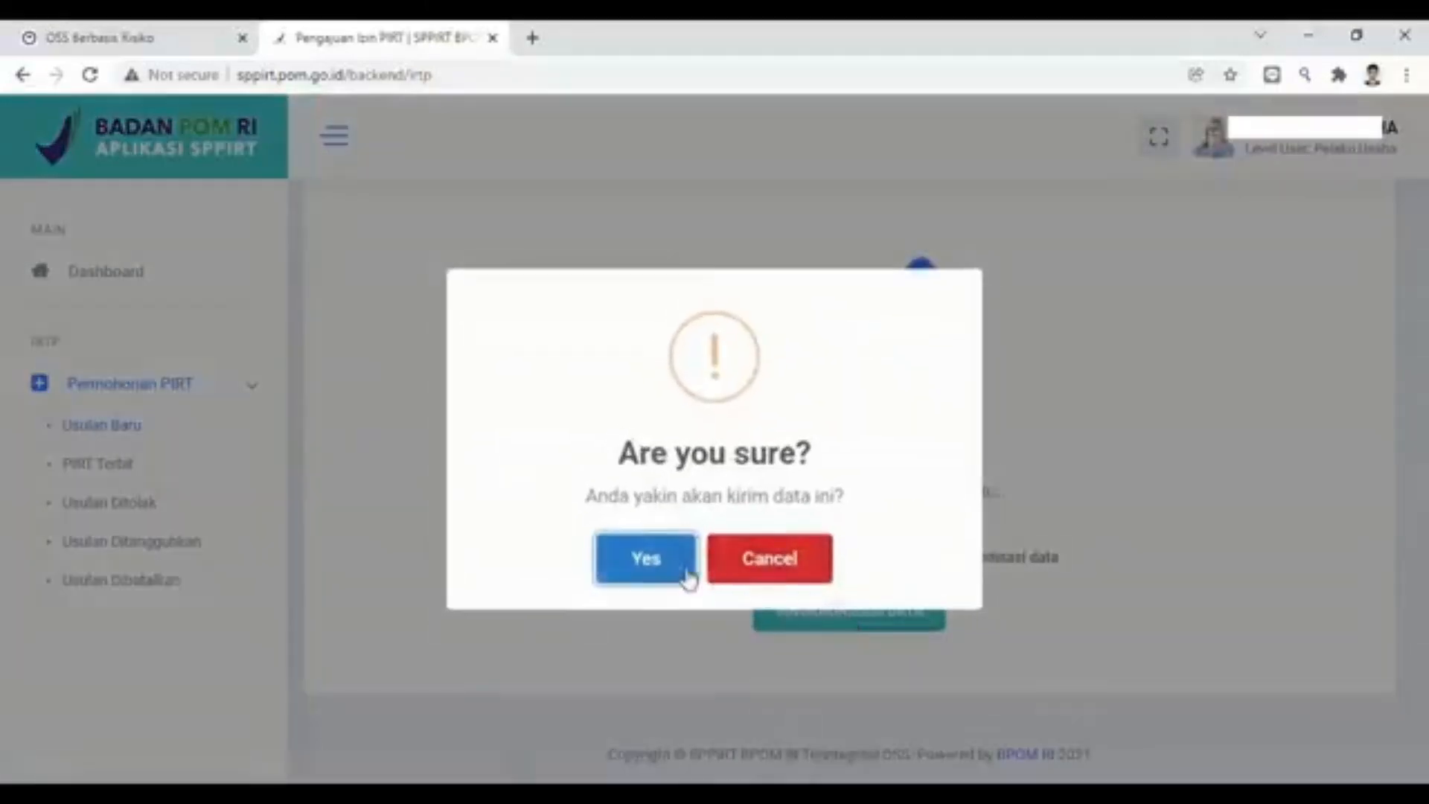
{"action": "left_click", "coordinate": [666, 567]}
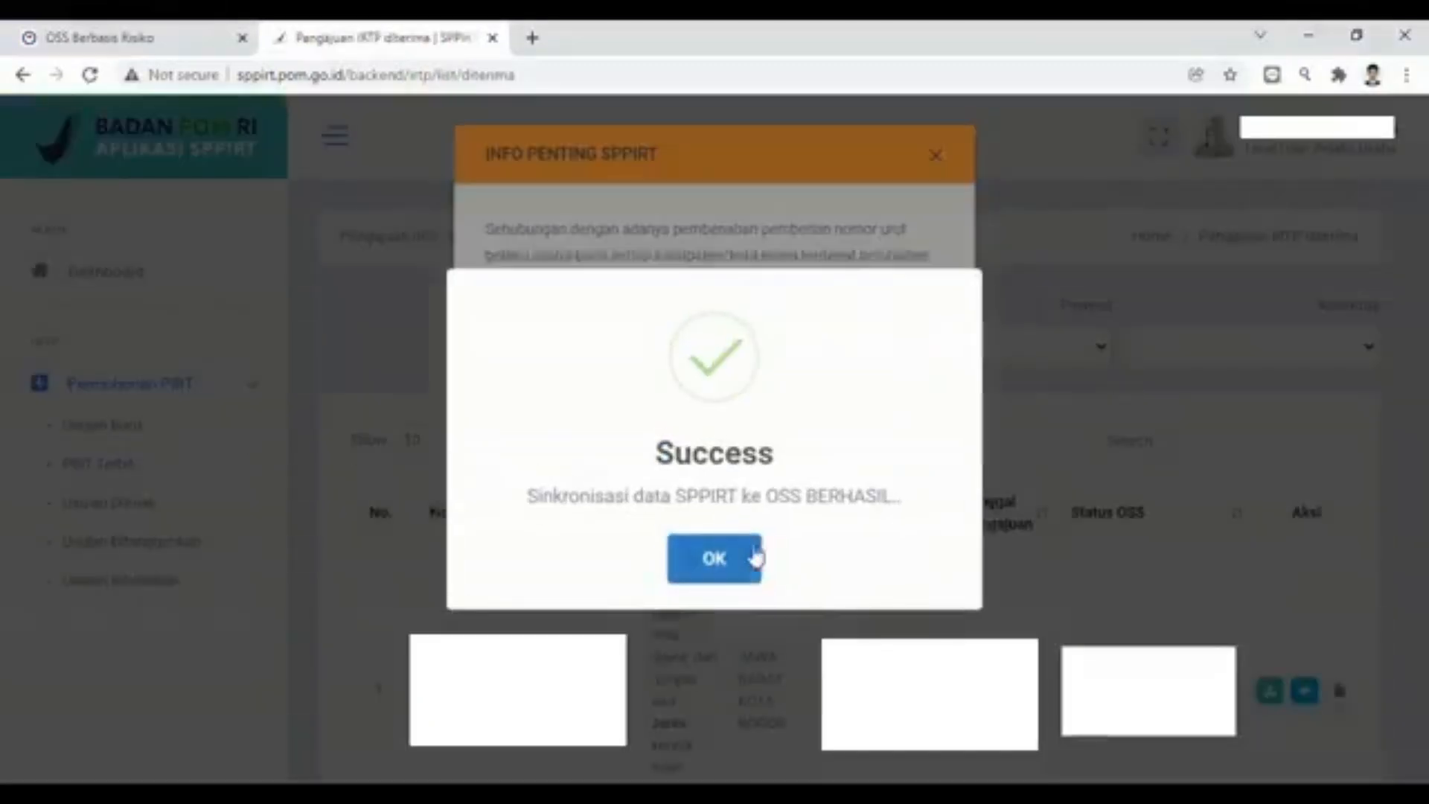
{"action": "left_click", "coordinate": [765, 575]}
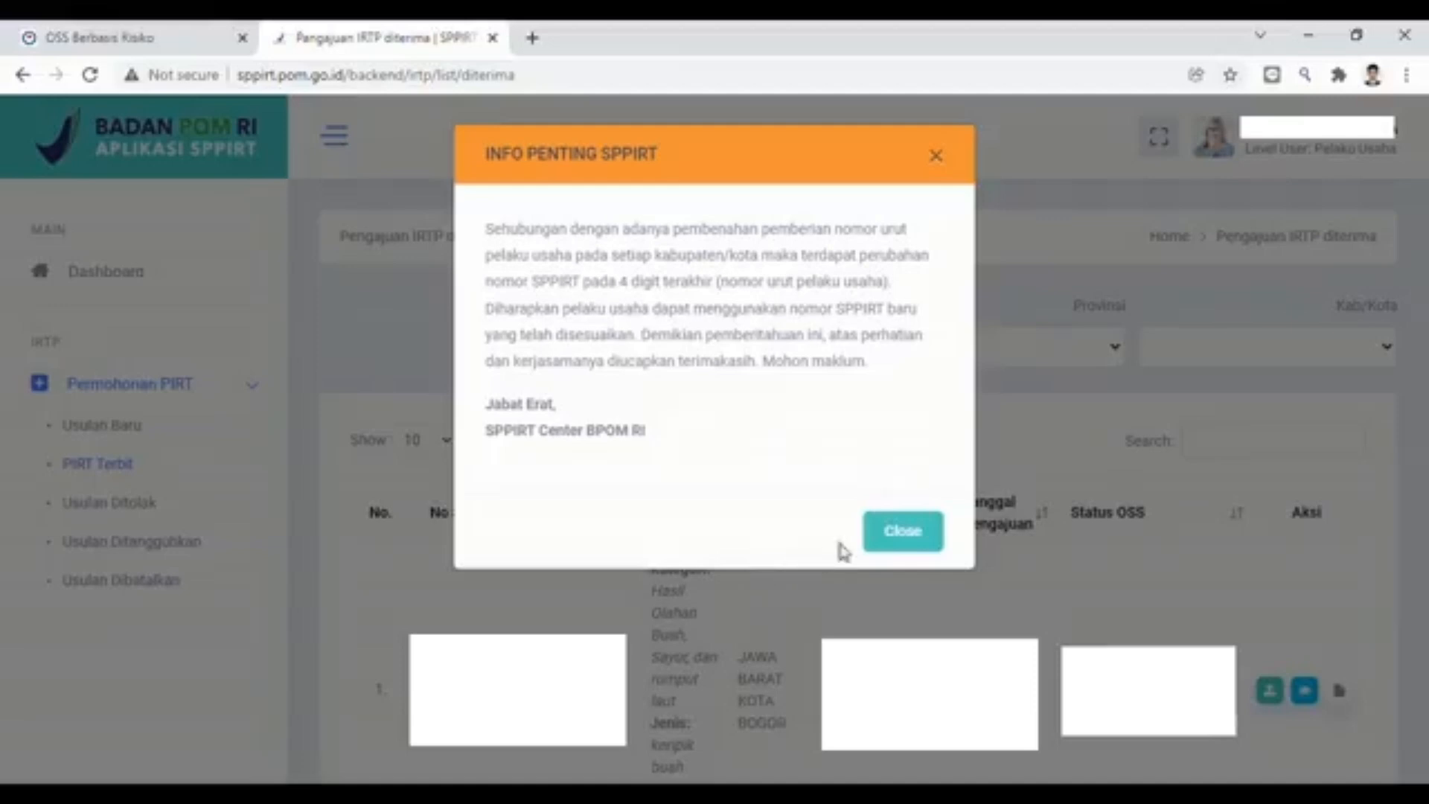
{"action": "left_click", "coordinate": [890, 541]}
Open the printable SPP-IRT certificate of the issued keripik buah entry and review its product details and commitments.
{"action": "scroll", "coordinate": [967, 521], "scroll_direction": "down", "scroll_amount": 3}
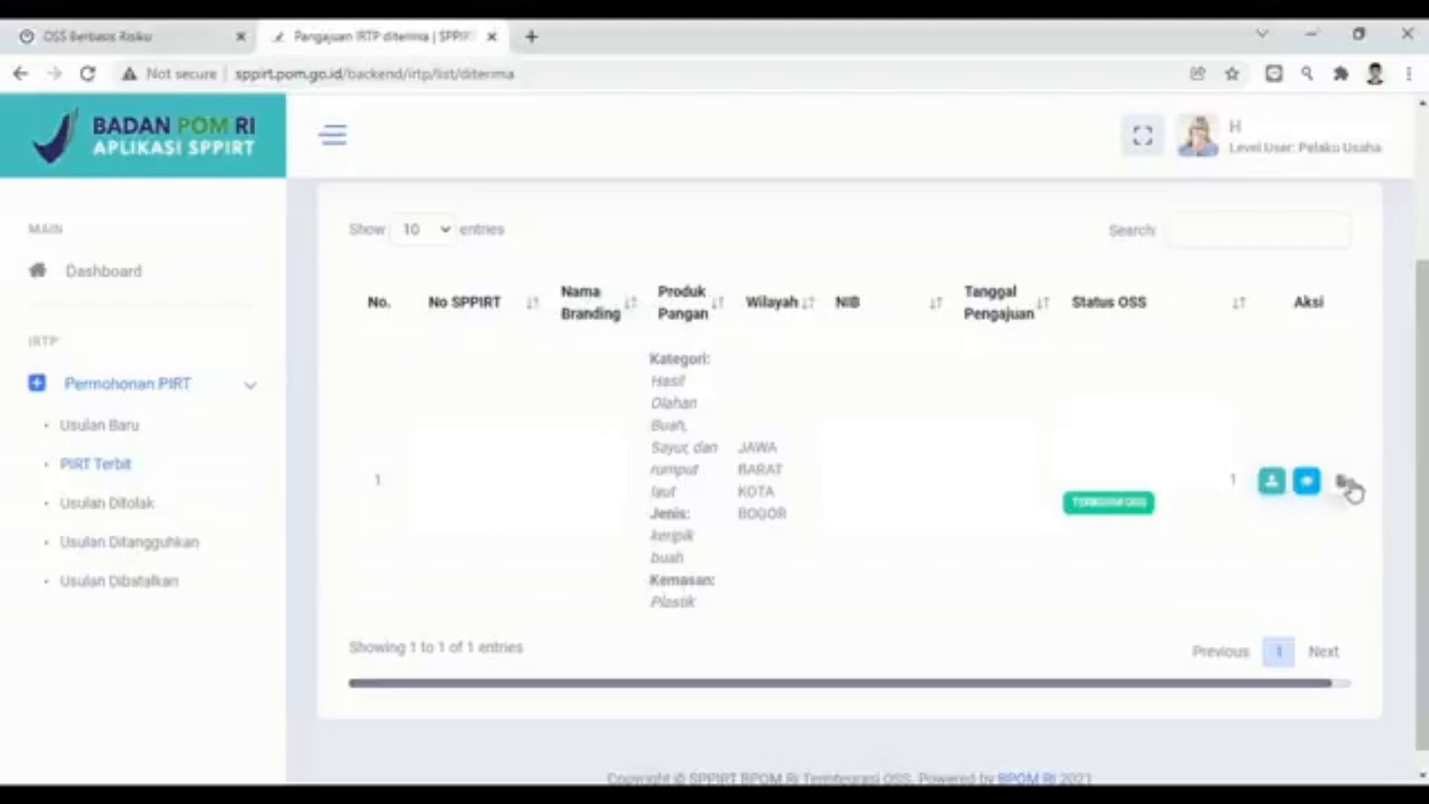
{"action": "left_click", "coordinate": [1344, 482]}
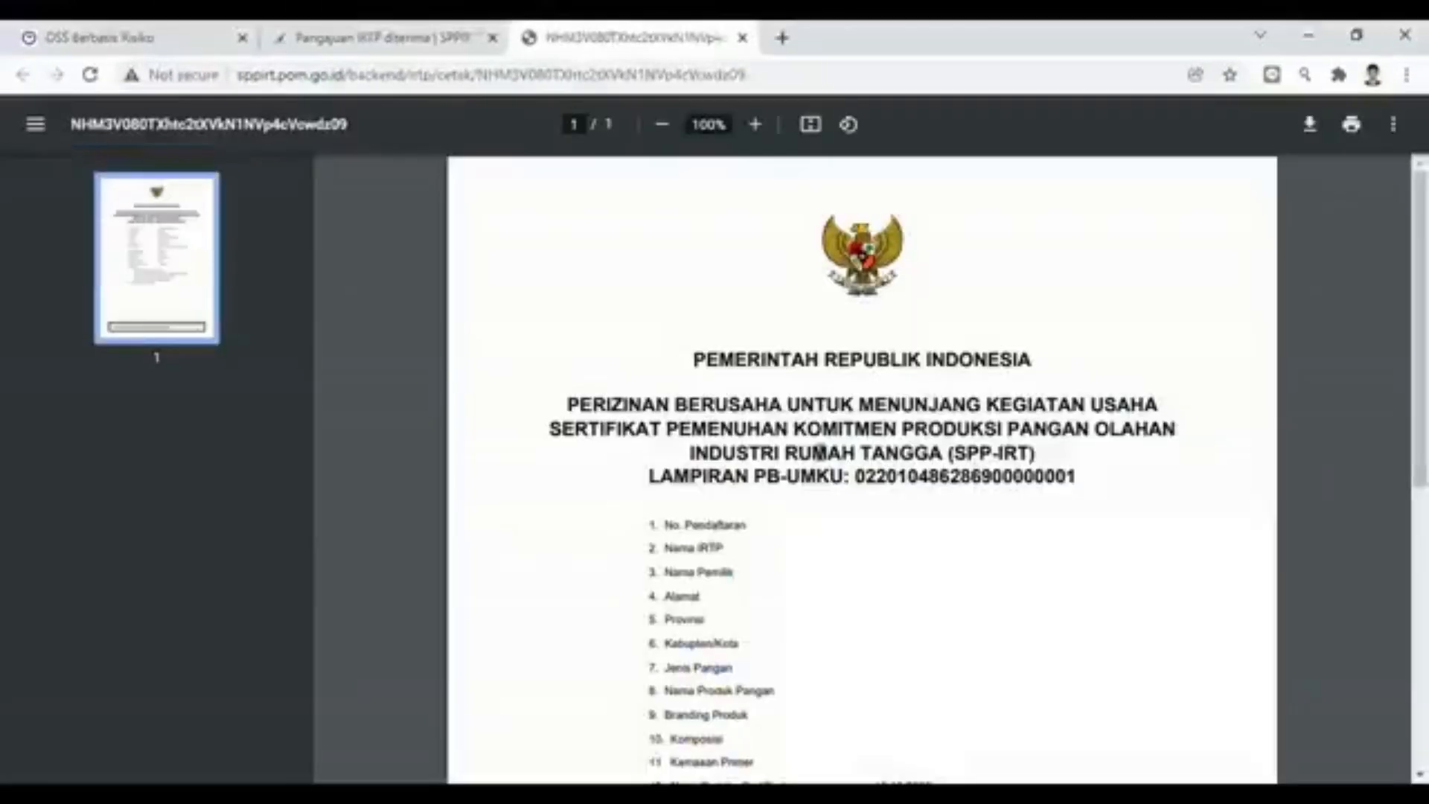
{"action": "scroll", "coordinate": [1416, 416], "scroll_direction": "down", "scroll_amount": 3}
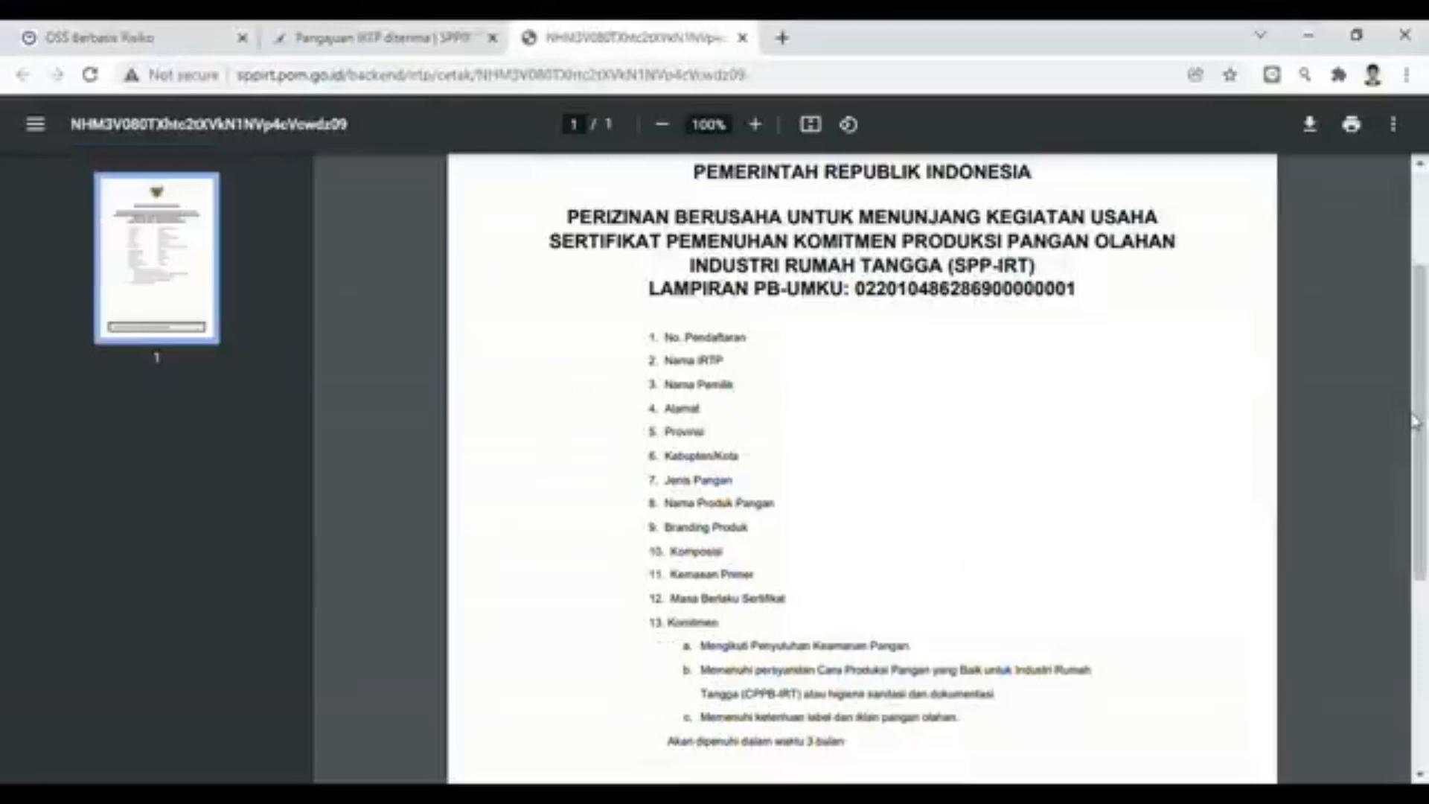